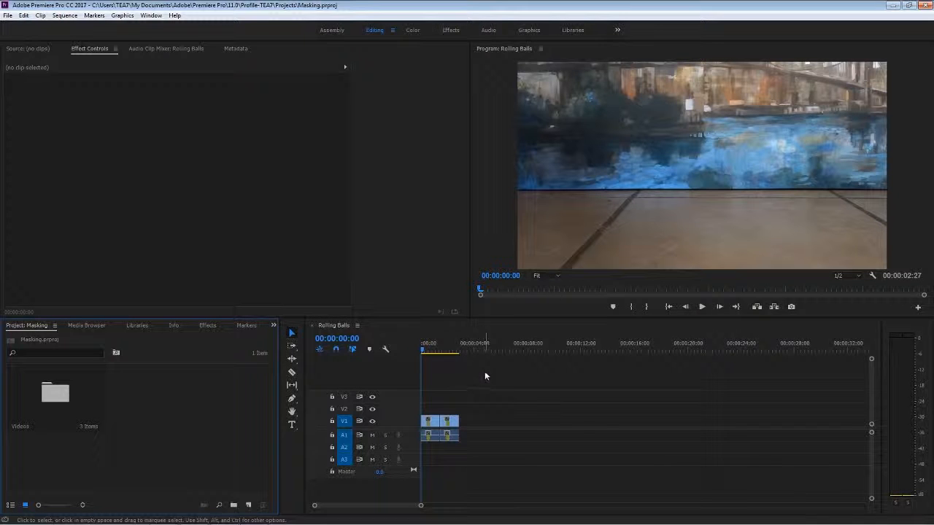
- Preview both ball clips in the Rolling Balls sequence and return the playhead to the start
click(700, 307)
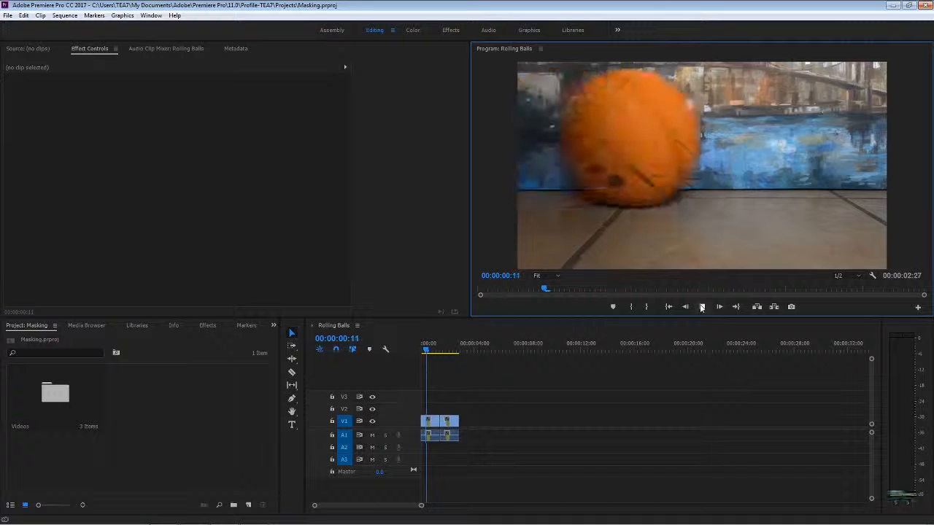
click(701, 307)
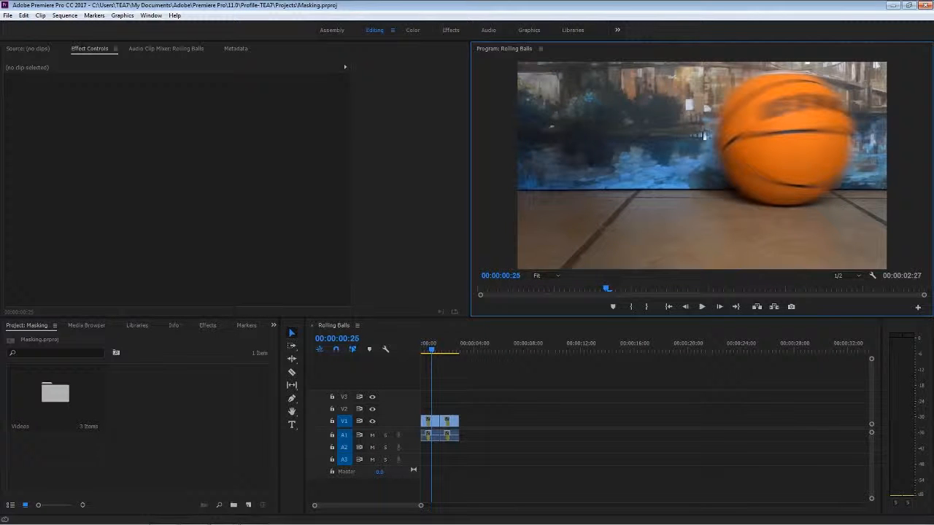
drag(431, 350, 441, 350)
click(704, 307)
click(703, 307)
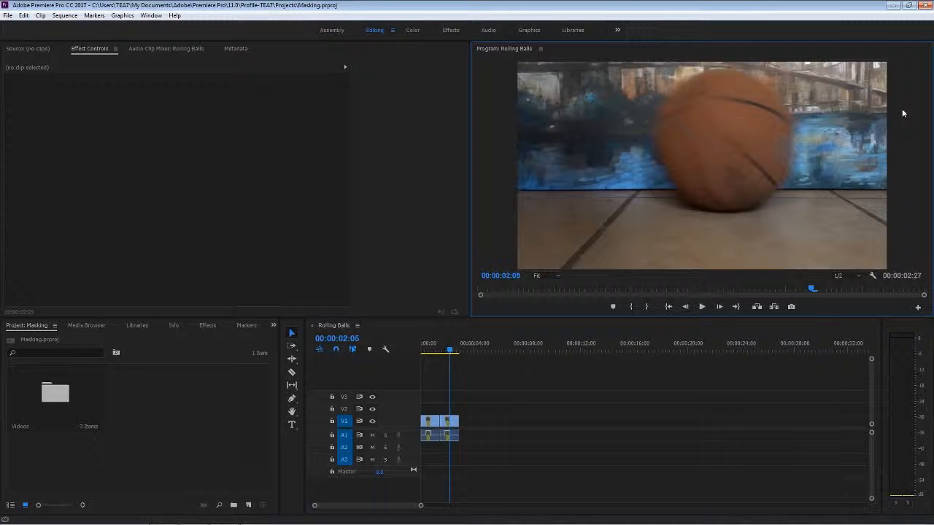
drag(447, 349, 429, 344)
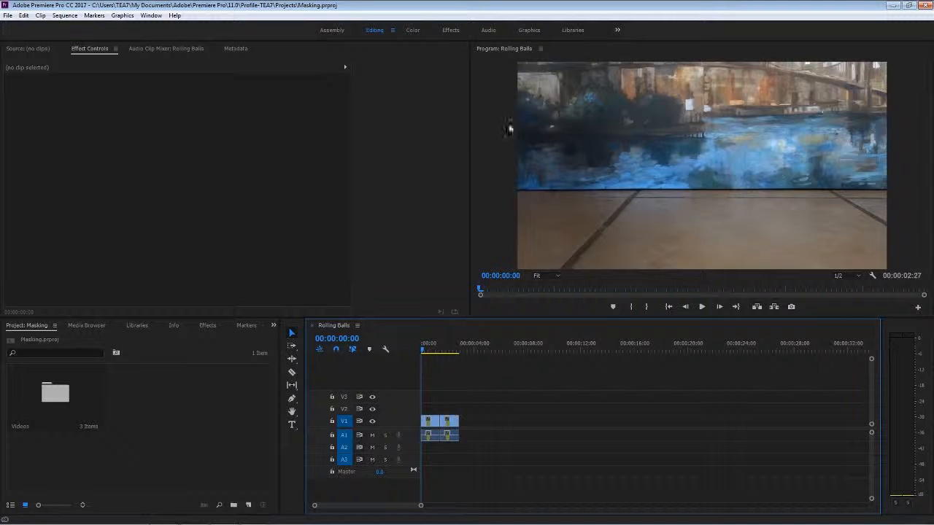
- Create a new bin named Images in the Masking project
mouse_move(65, 522)
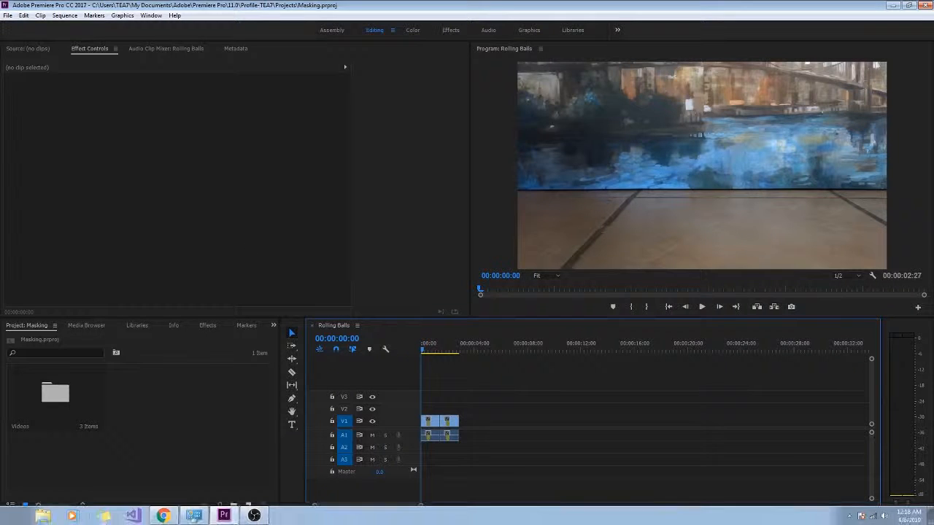
click(230, 430)
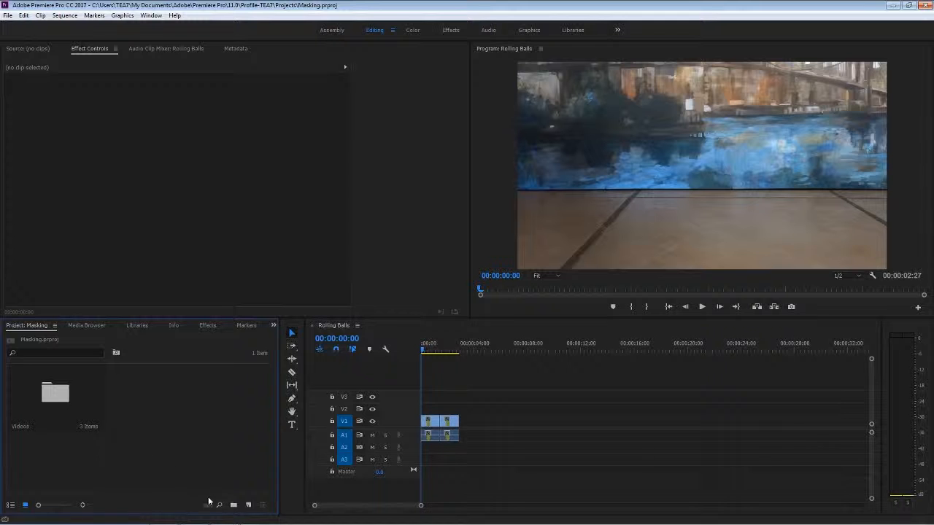
click(233, 504)
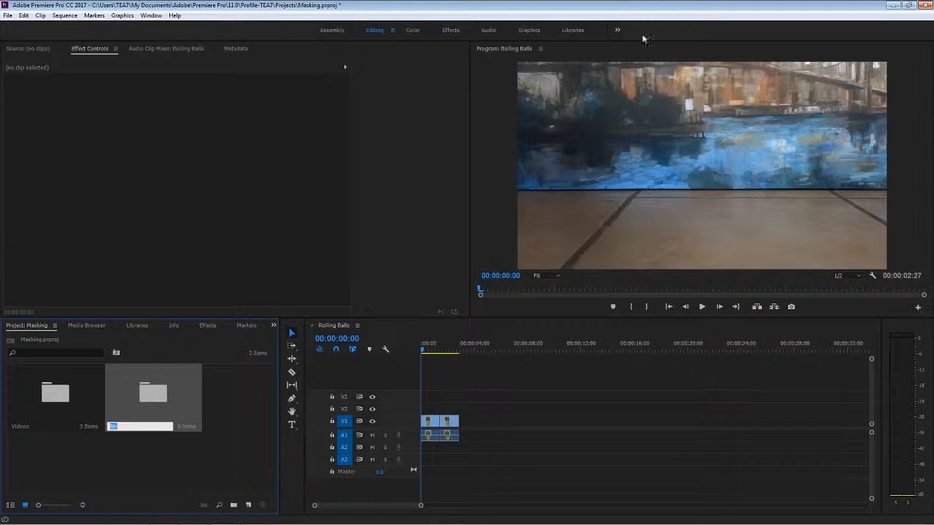
text(Pictures)
text(Images)
key(Tab)
- Create a Black Video item in the Images bin at 1440 x 1080, 29.97 fps and HD Anamorphic 1080 (1.333)
double_click(168, 397)
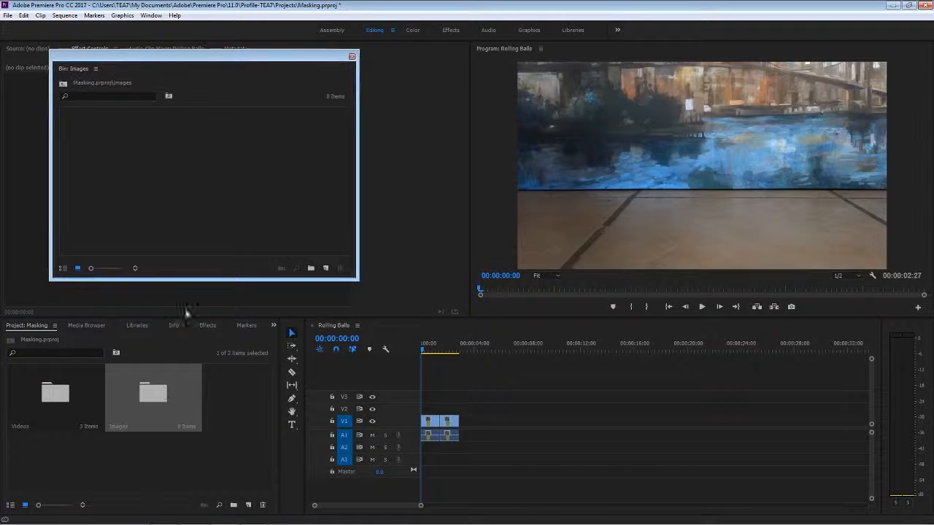
right_click(183, 186)
mouse_move(219, 229)
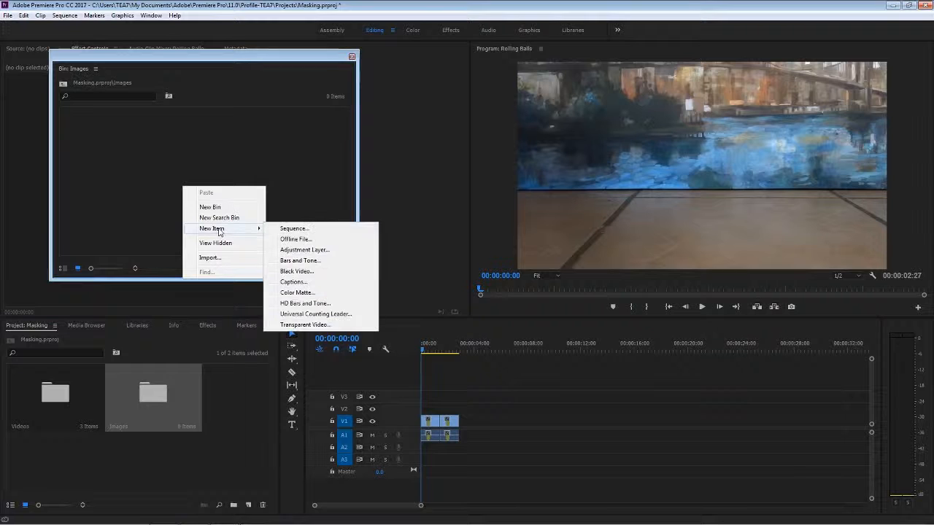
click(297, 271)
click(481, 301)
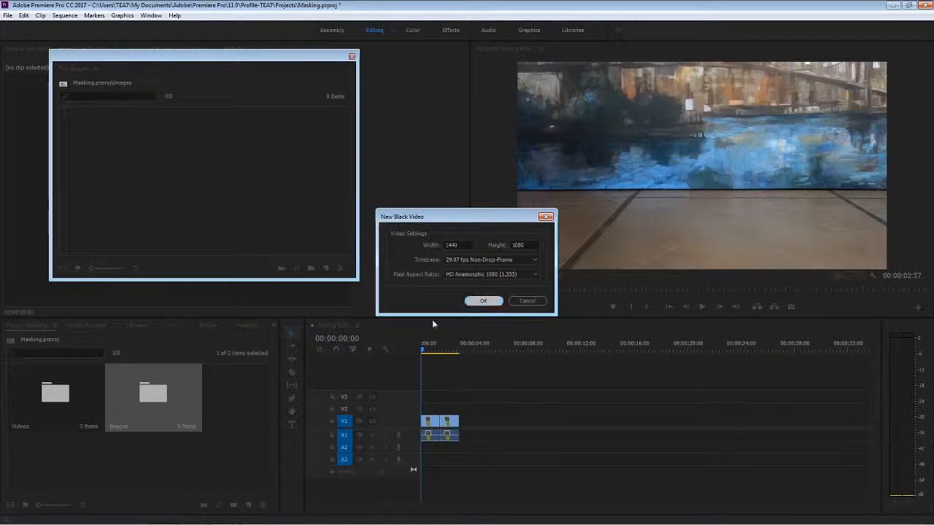
- Place the Black Video on V2 above the ball clips and trim its end to match theirs
drag(455, 344, 429, 410)
click(352, 57)
drag(485, 408, 458, 408)
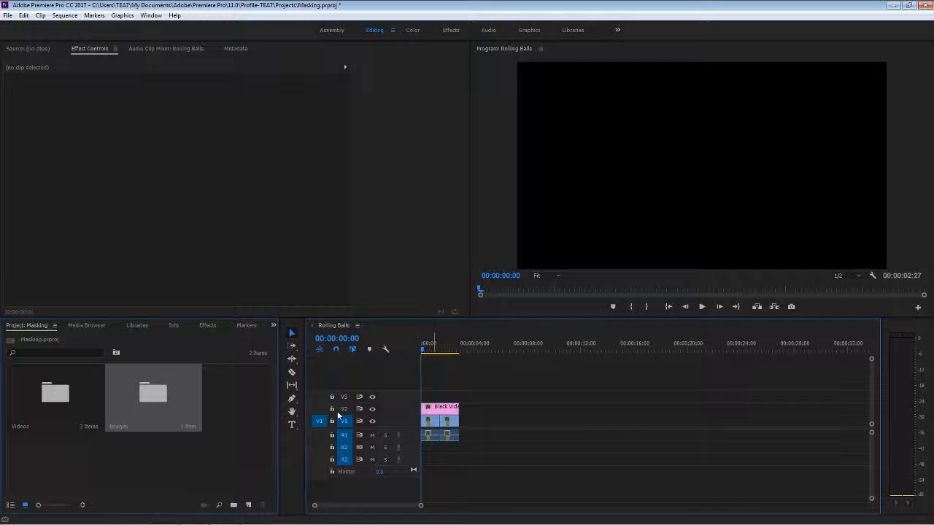
- Unlink the audio from the ball clips and delete it from A1
drag(460, 457, 428, 423)
right_click(428, 426)
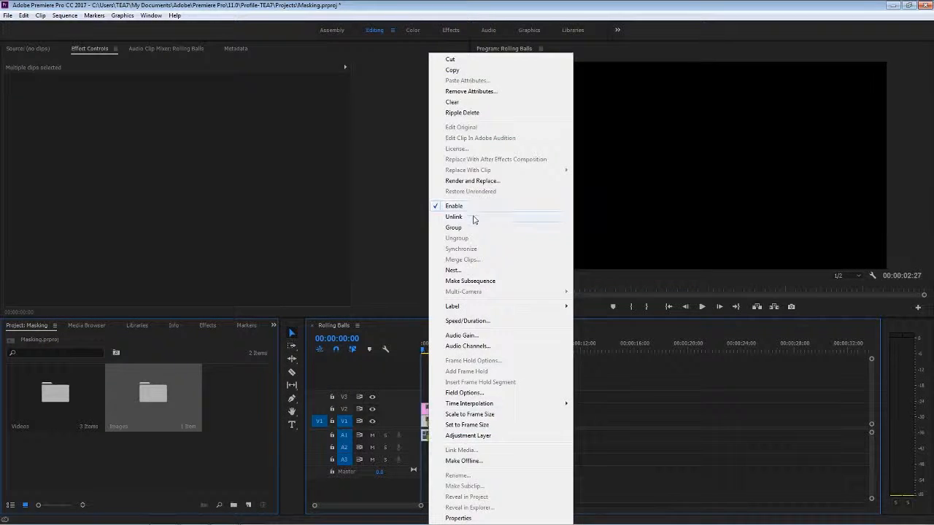
click(475, 219)
drag(459, 462, 423, 438)
key(Delete)
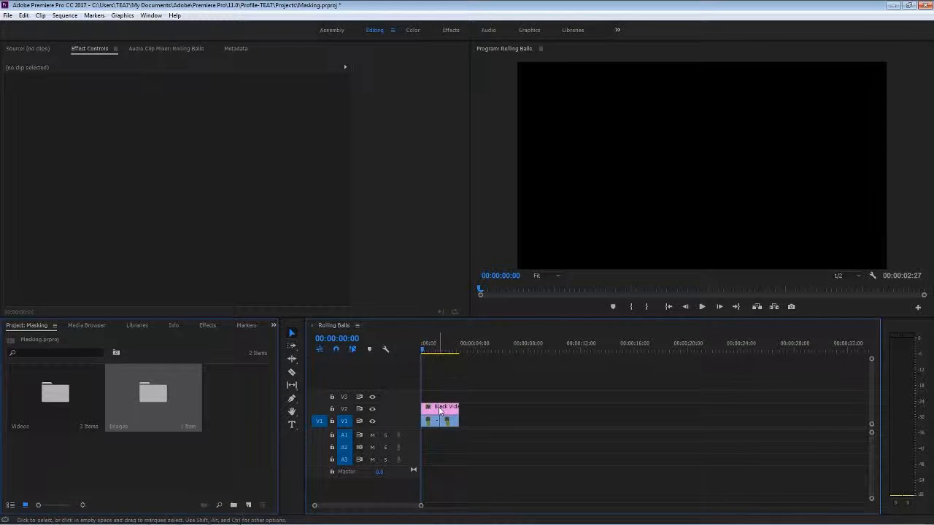
- Try scaling the Black Video clip on V2 uniformly to about 90.6, then reset its scale
click(441, 407)
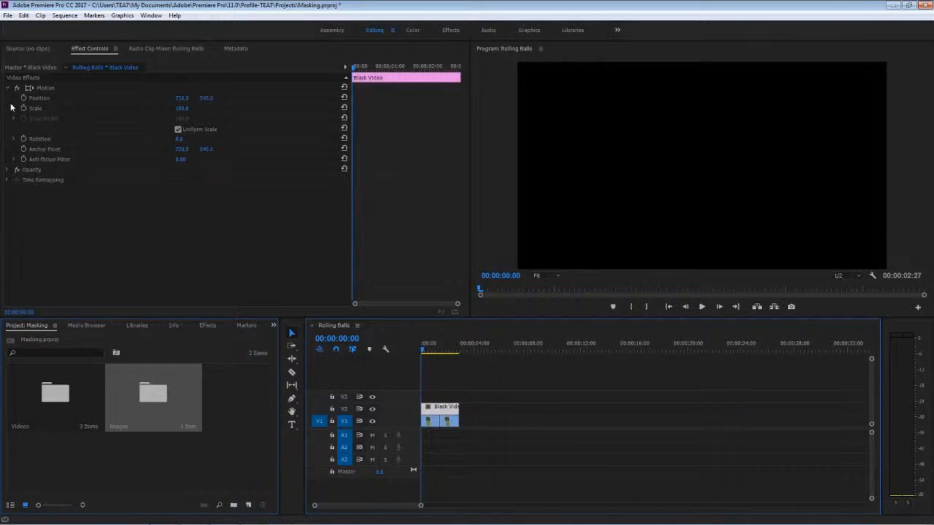
click(13, 108)
click(178, 147)
click(13, 135)
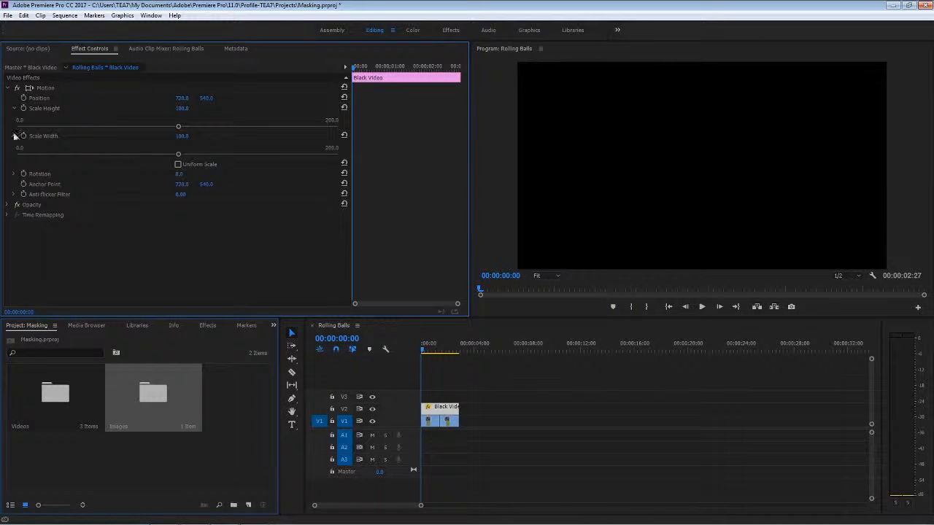
click(14, 109)
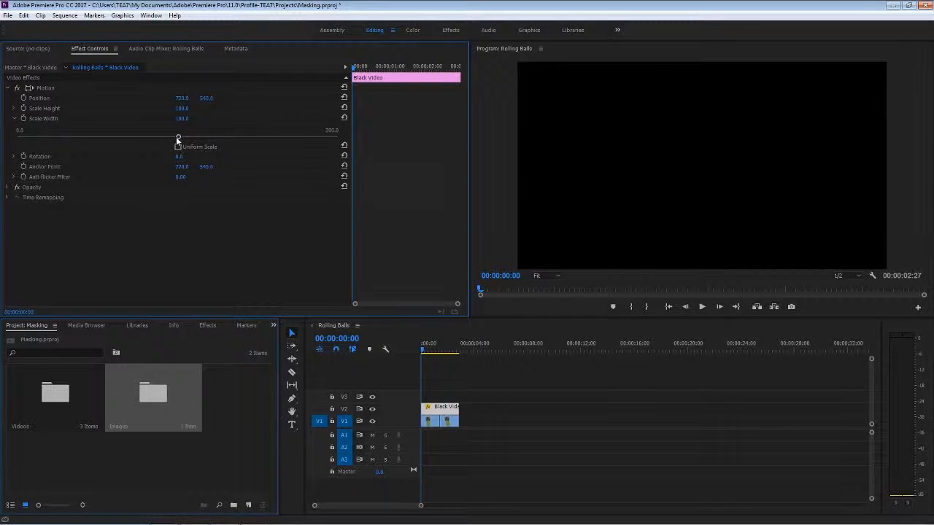
click(178, 147)
click(14, 109)
drag(186, 131, 162, 128)
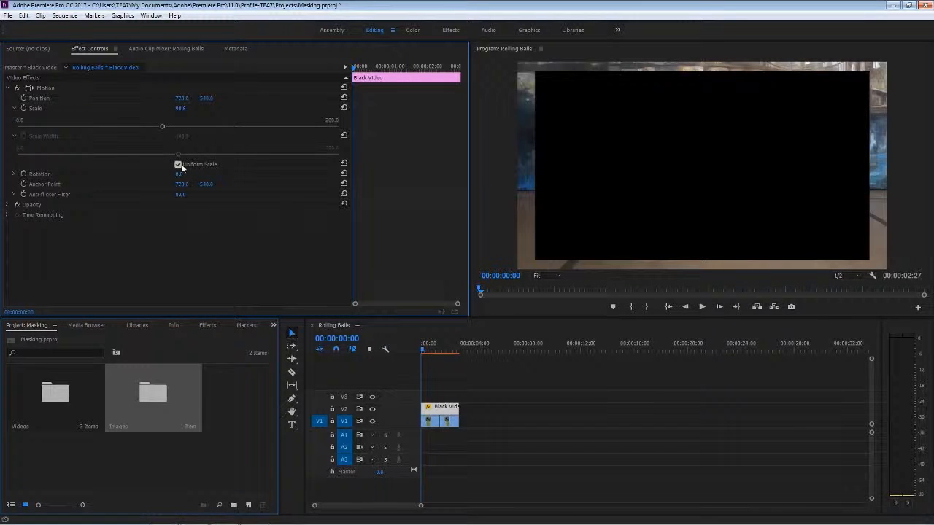
click(344, 107)
- Turn off Uniform Scale for the Black Video clip and narrow its Scale Width to about 0.9 to form a vertical divider
click(178, 164)
drag(175, 153, 18, 159)
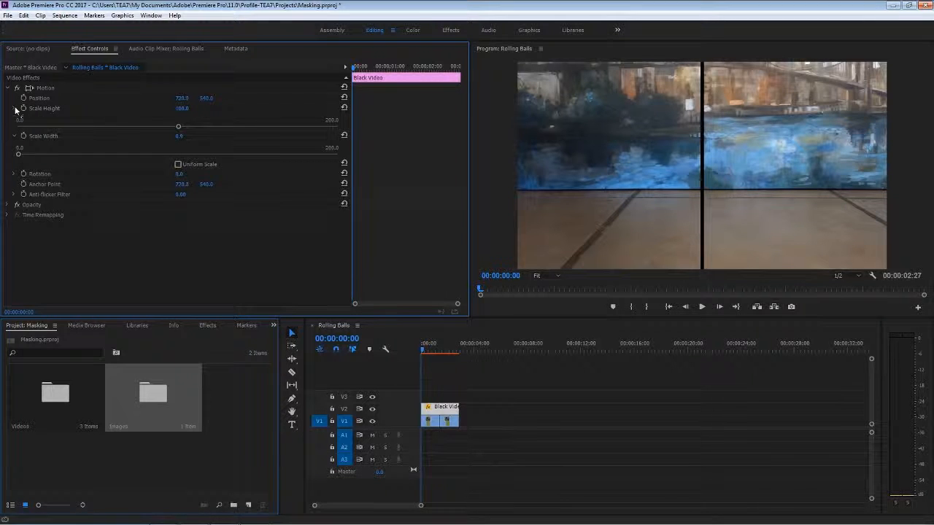
click(14, 108)
click(10, 87)
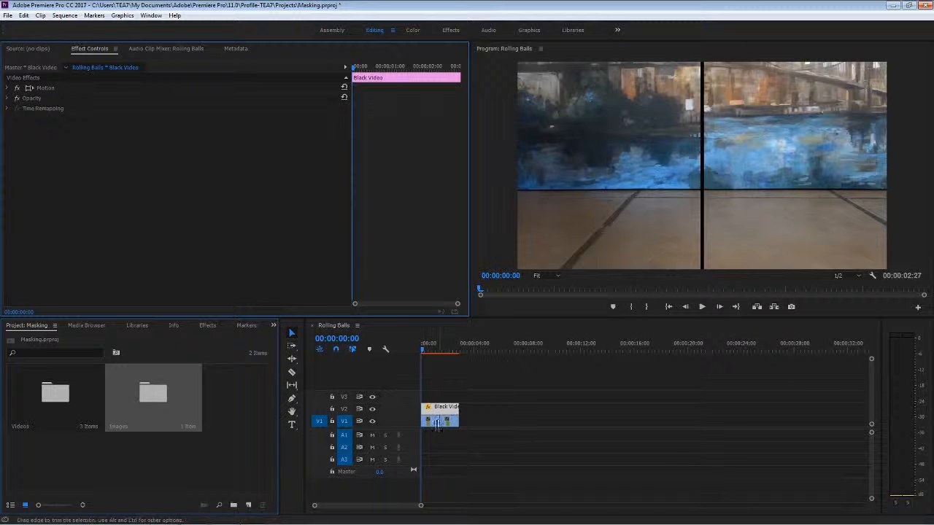
- Render the sequence previews and return the playhead to the start
key(Return)
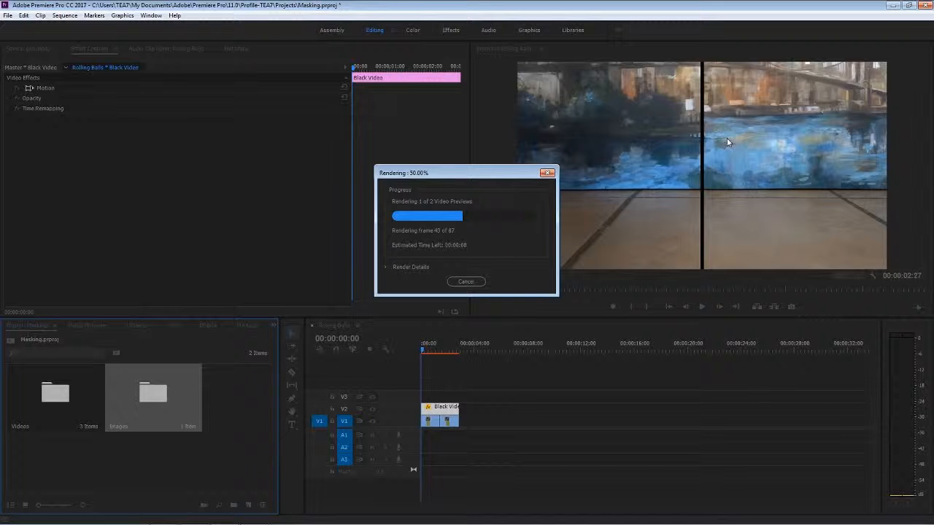
click(424, 351)
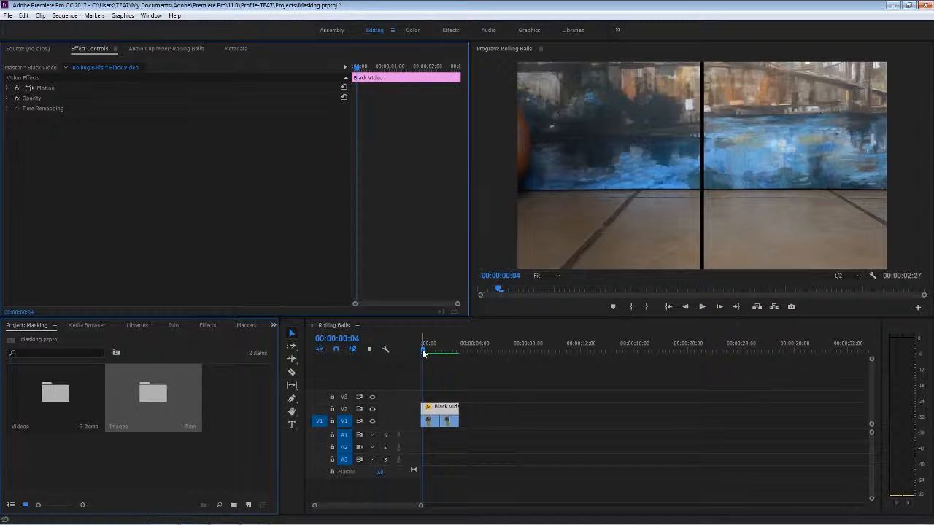
drag(423, 351, 391, 354)
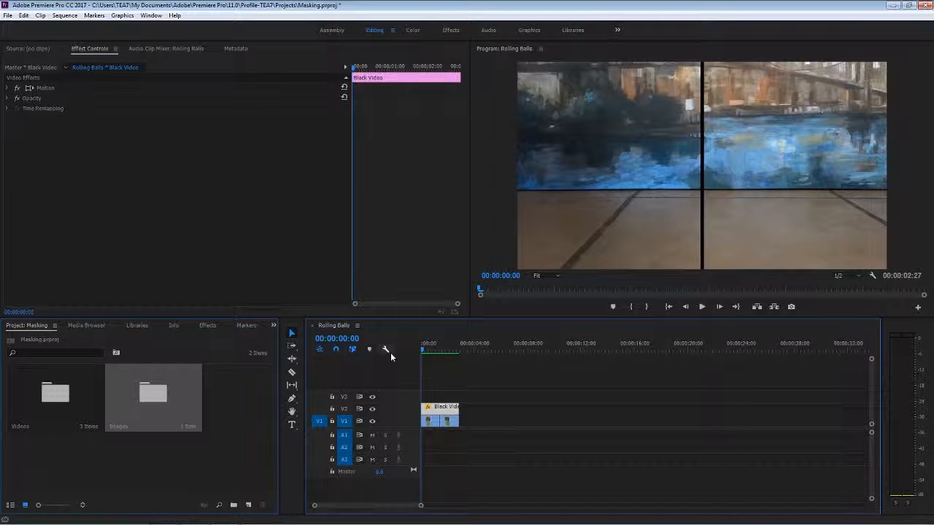
- Place Background.MP4 from the Videos bin on V1, leaving a gap after the ball clips
double_click(80, 364)
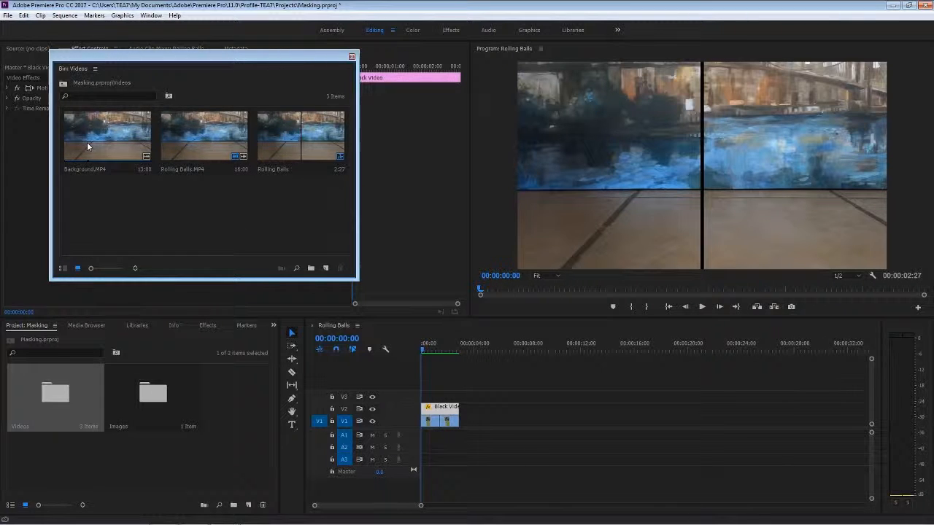
click(352, 57)
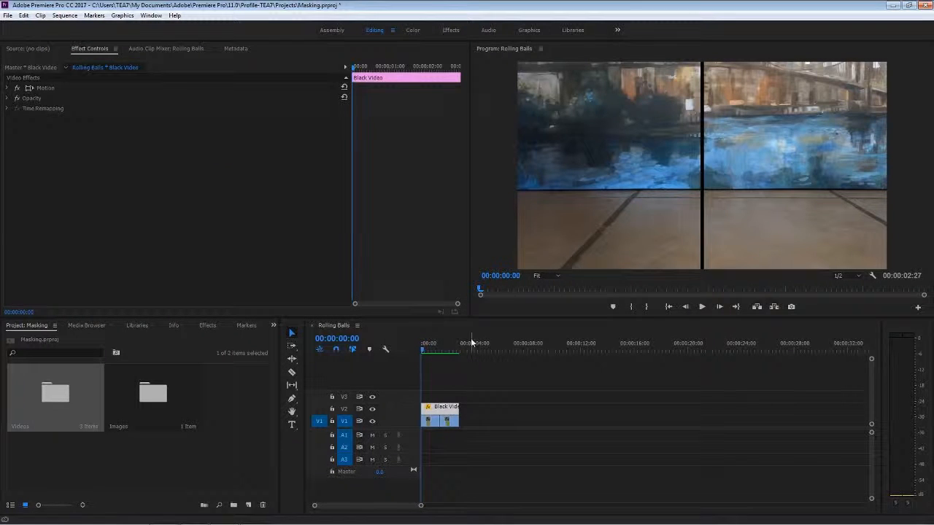
double_click(84, 397)
drag(482, 360, 488, 423)
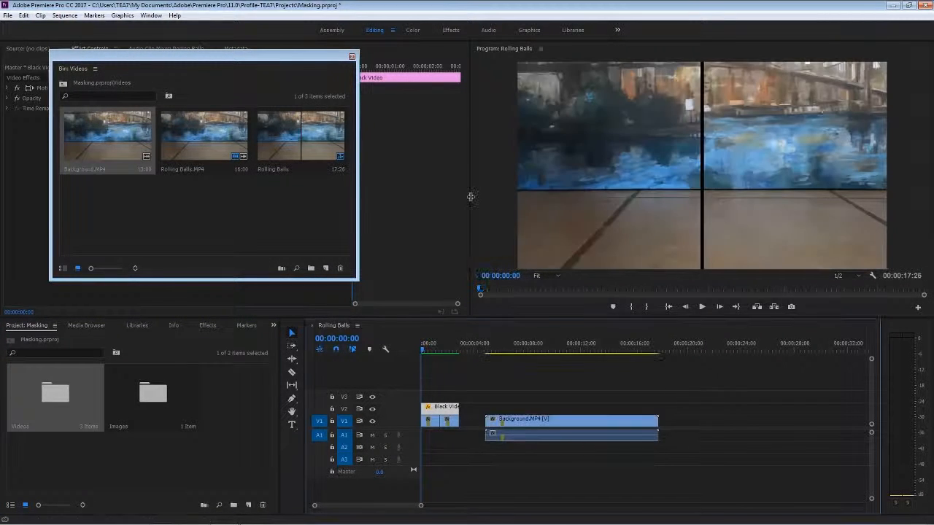
click(351, 57)
- With track V2 hidden, unlink and delete Background.MP4's audio and shift its video to start at about 9 seconds on V1
drag(436, 349, 430, 351)
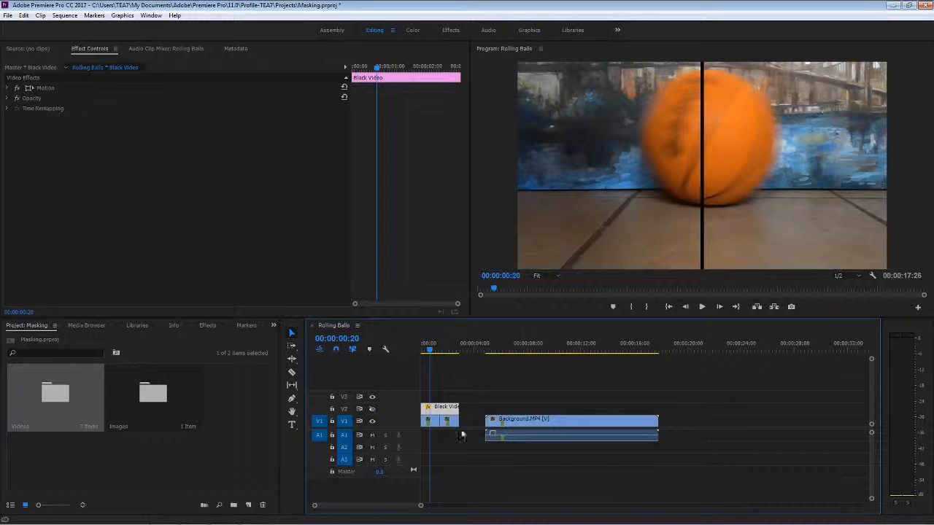
right_click(517, 421)
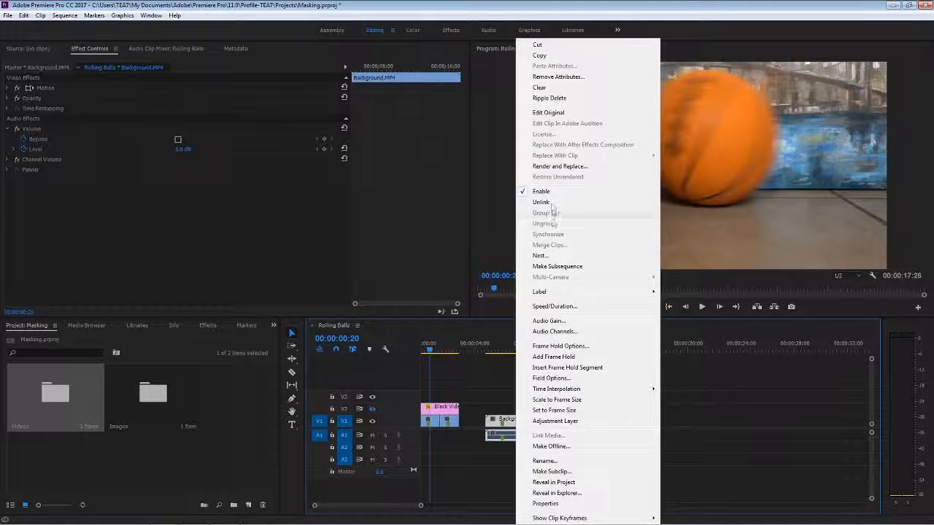
click(543, 203)
key(Delete)
drag(523, 420, 559, 419)
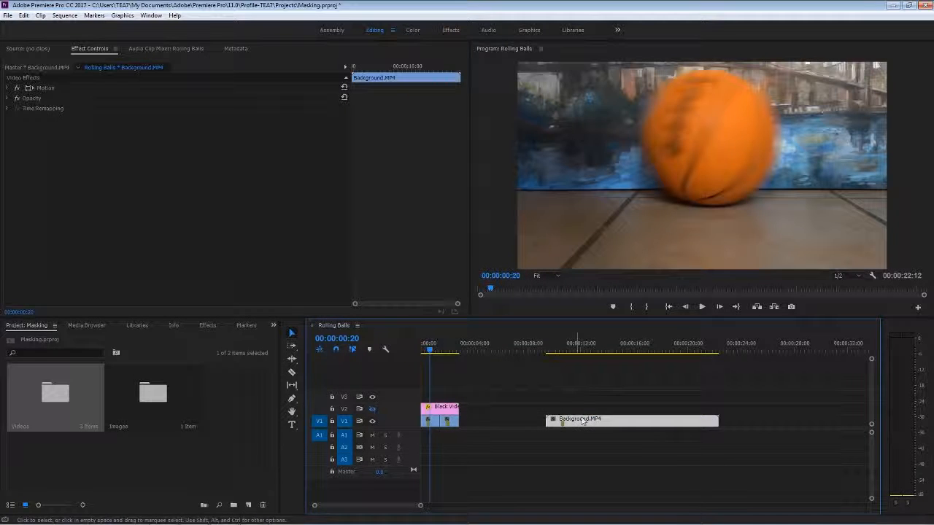
- Select the first Rolling Balls.MP4 clip on V1 and expand its Opacity settings with the playhead at the sequence start
click(441, 423)
click(411, 349)
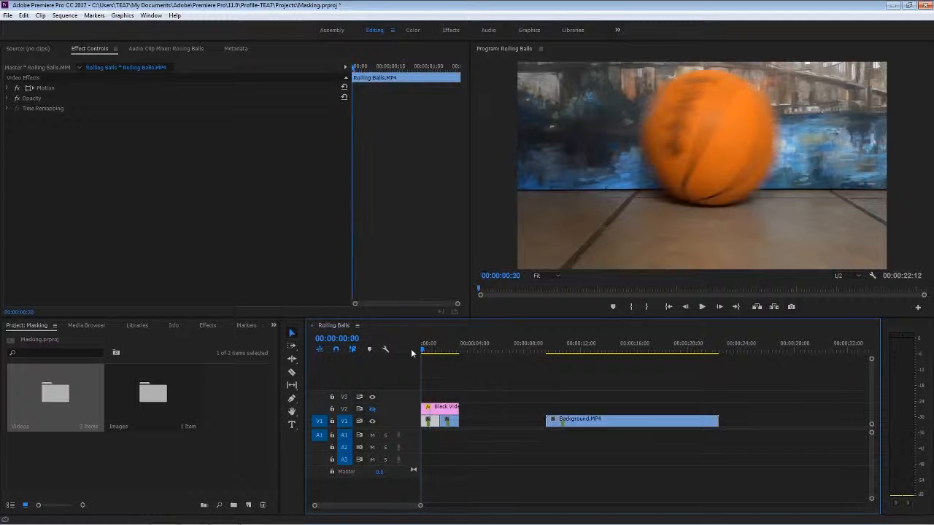
click(6, 98)
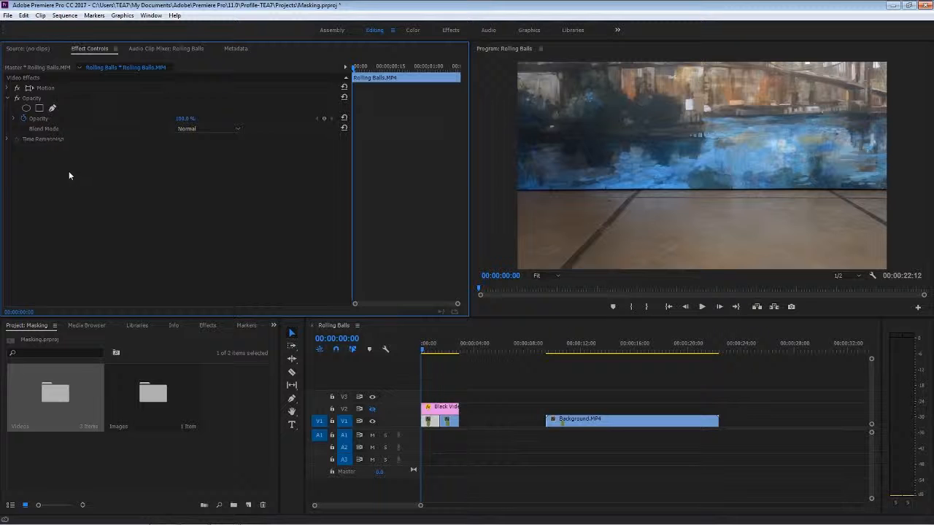
- Try an elliptical opacity mask on the first Rolling Balls.MP4 clip, then delete the mask
click(26, 108)
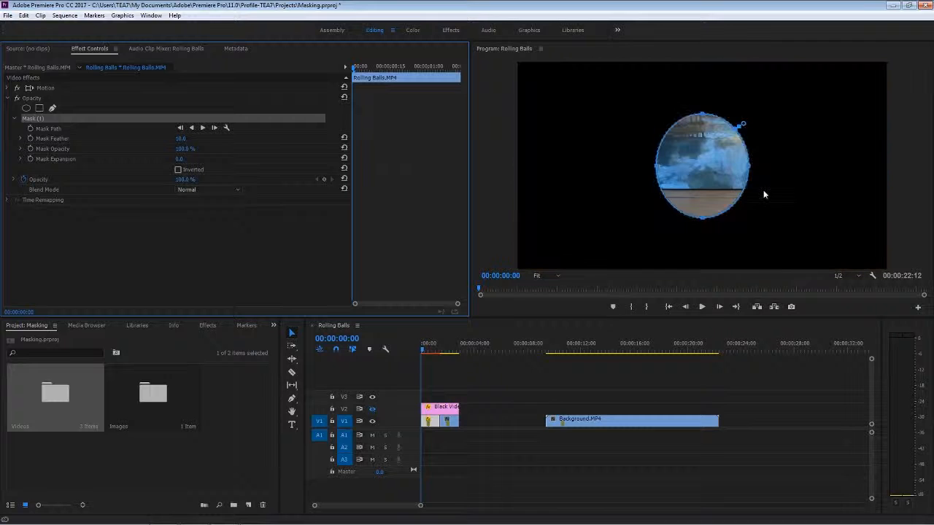
click(656, 169)
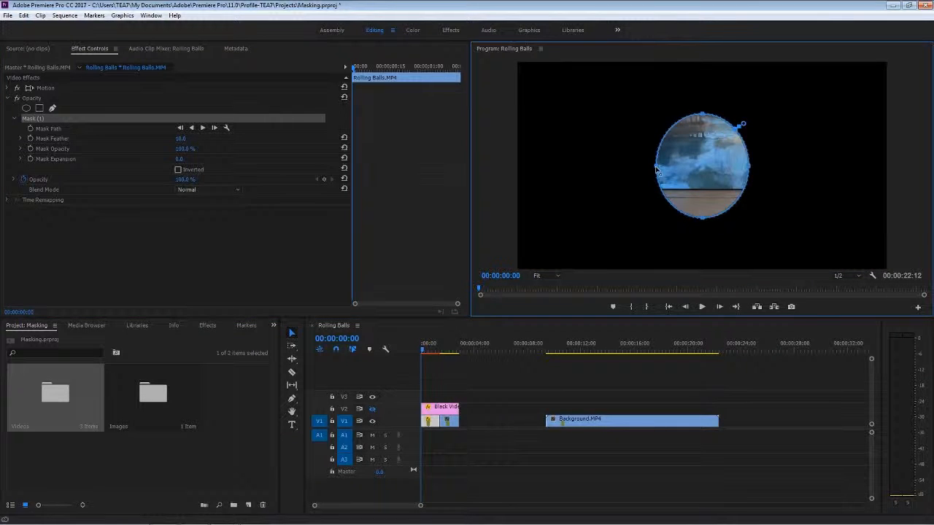
drag(655, 168, 660, 168)
click(102, 118)
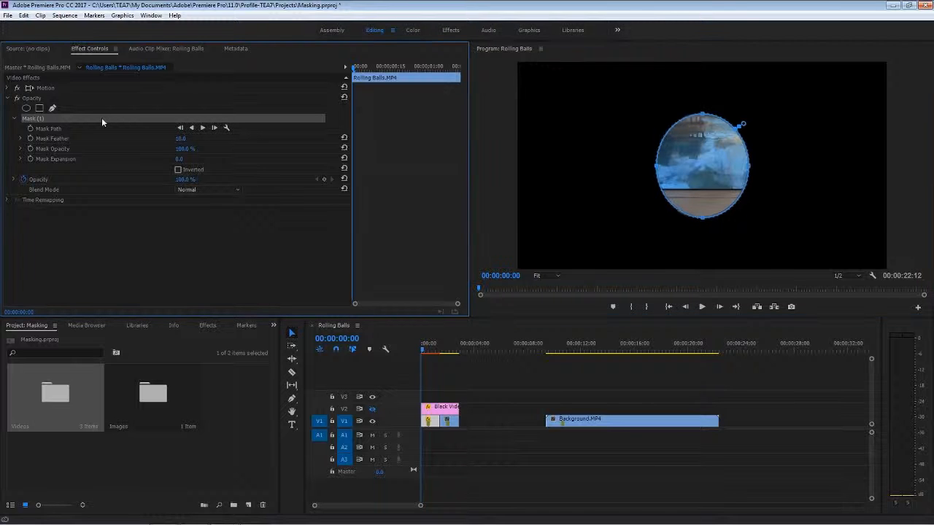
key(Delete)
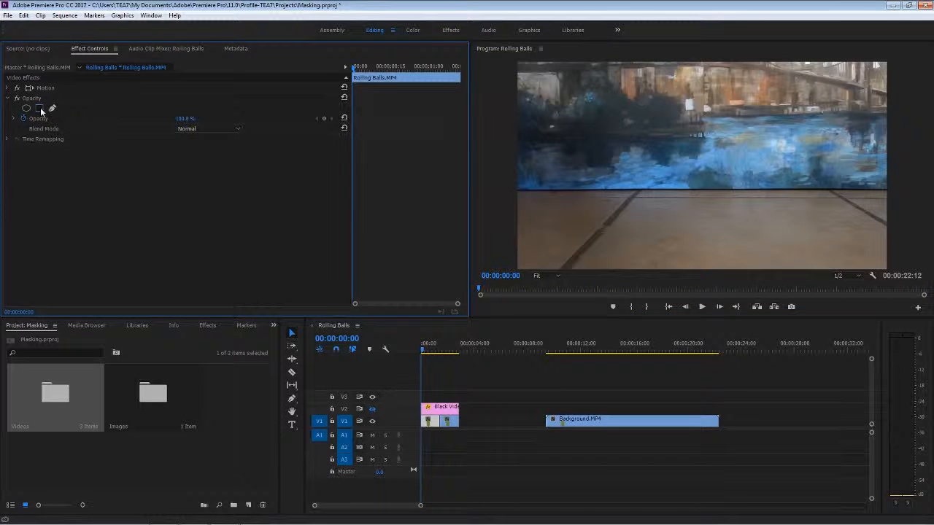
- Try a rectangular opacity mask and a pen-drawn mask on the first Rolling Balls.MP4 clip, deleting each one
click(39, 108)
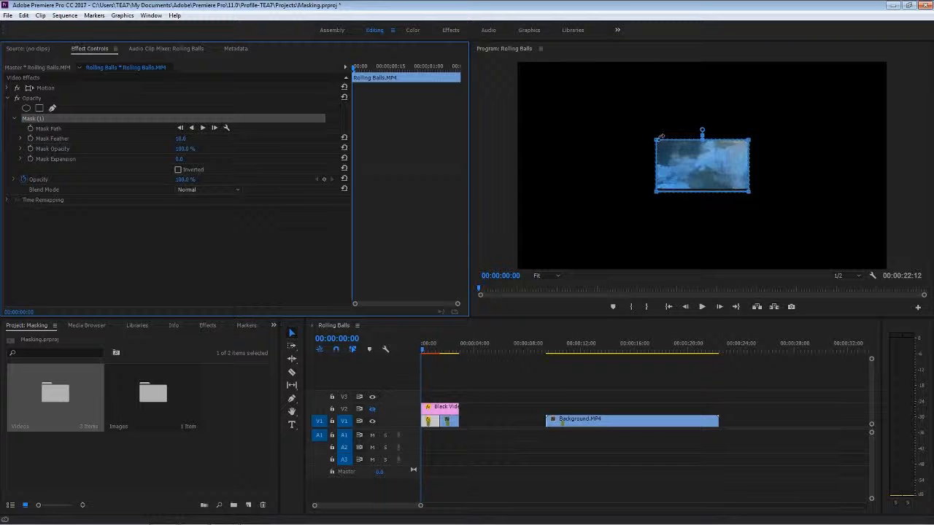
key(Delete)
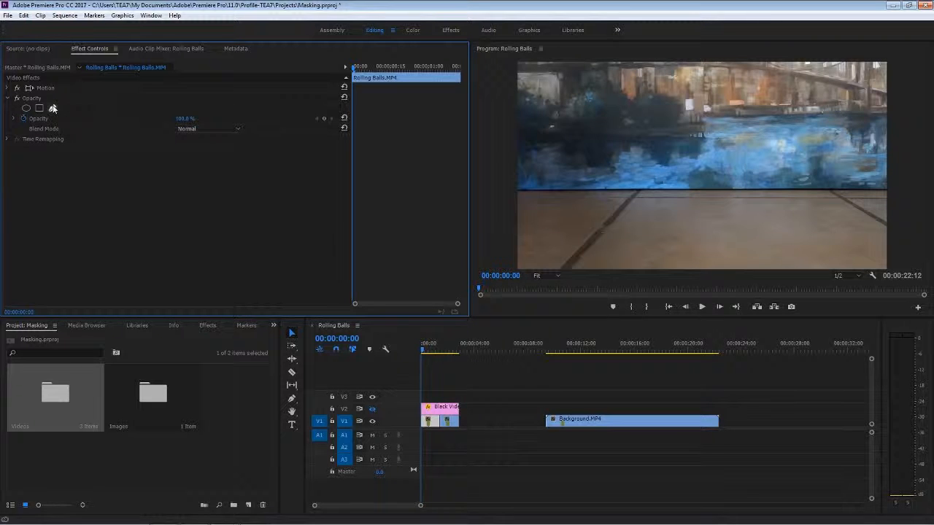
click(52, 108)
click(597, 83)
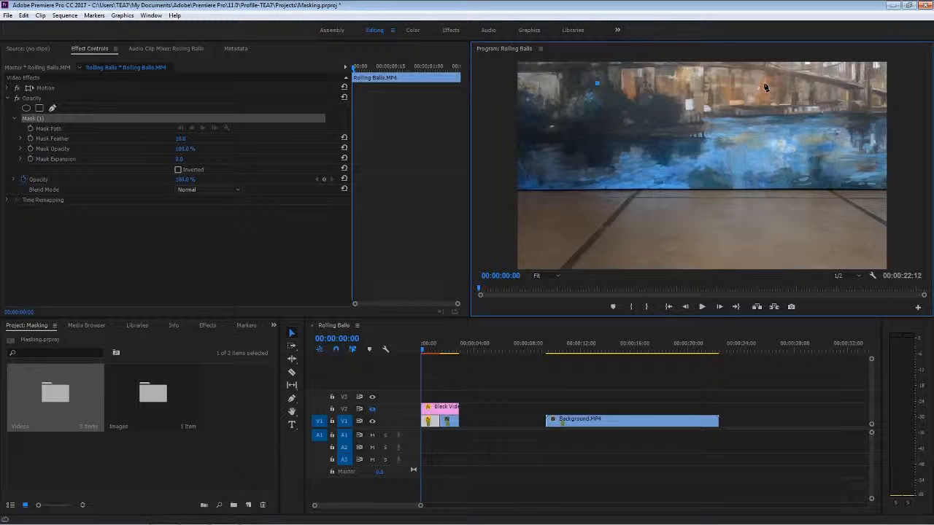
click(106, 117)
key(Delete)
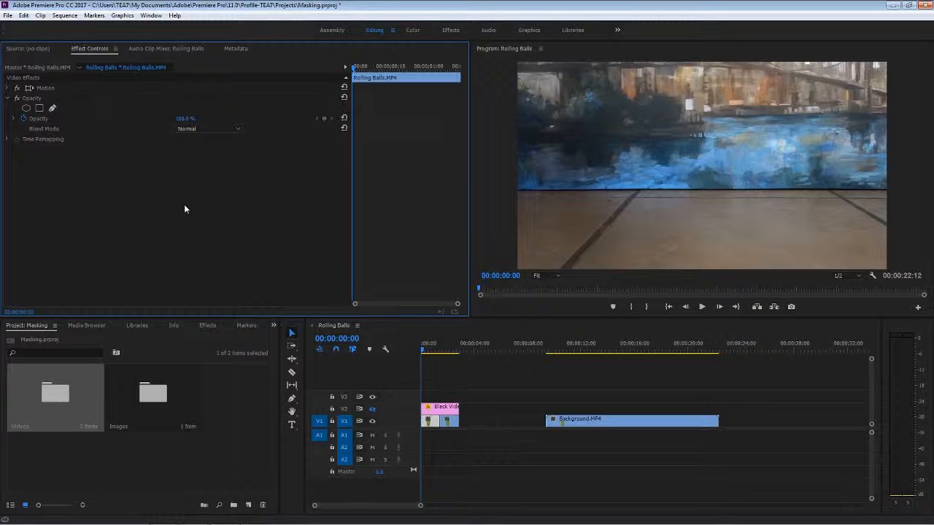
- Add a rectangular opacity mask to the first Rolling Balls.MP4 clip, invert it, and deselect the clip
click(40, 108)
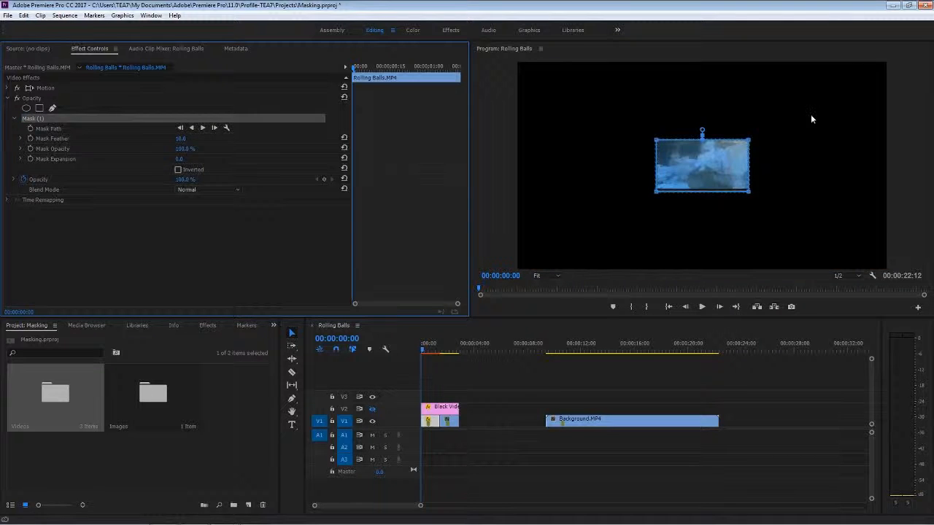
click(178, 170)
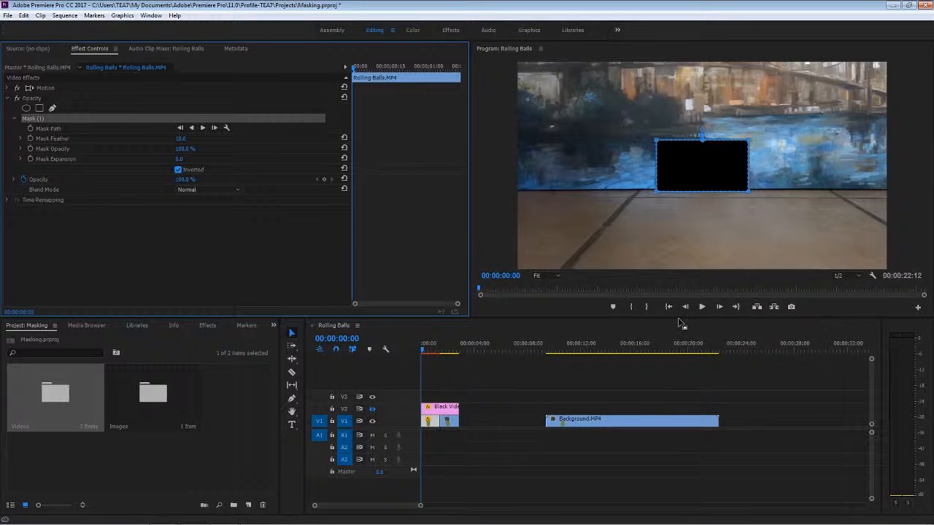
mouse_move(452, 434)
mouse_down()
mouse_move(433, 412)
mouse_move(446, 431)
mouse_up()
- Create a Bars and Tone item with its default settings in the Images bin
click(162, 420)
double_click(162, 420)
right_click(198, 214)
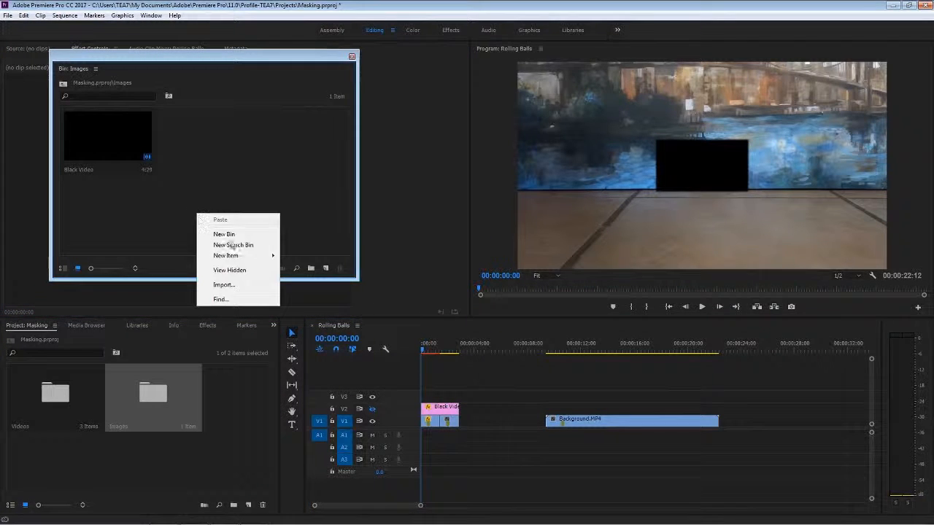
mouse_move(240, 256)
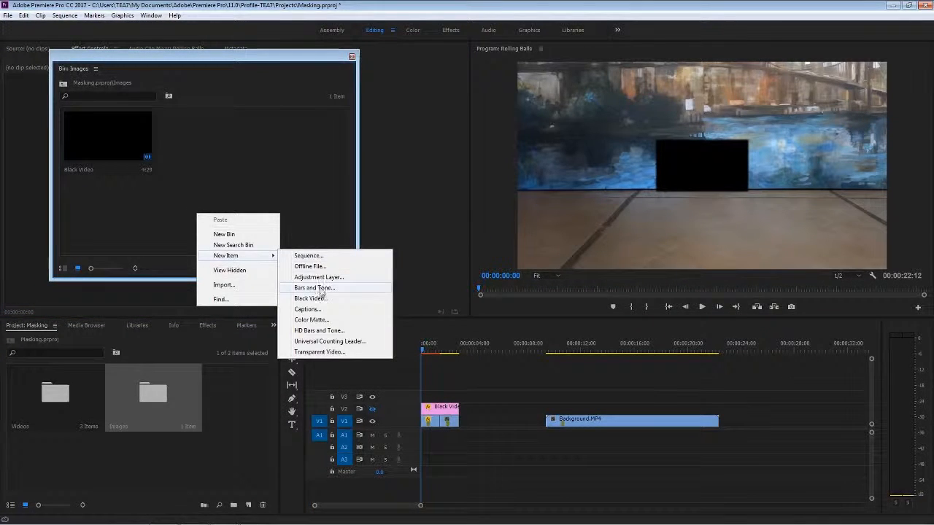
click(318, 288)
click(486, 319)
- Move the ball clips and Black Video up one track, then show V2 and hide V3 with the playhead at 00:00:00:12
drag(479, 436, 437, 397)
click(425, 349)
drag(425, 348, 429, 349)
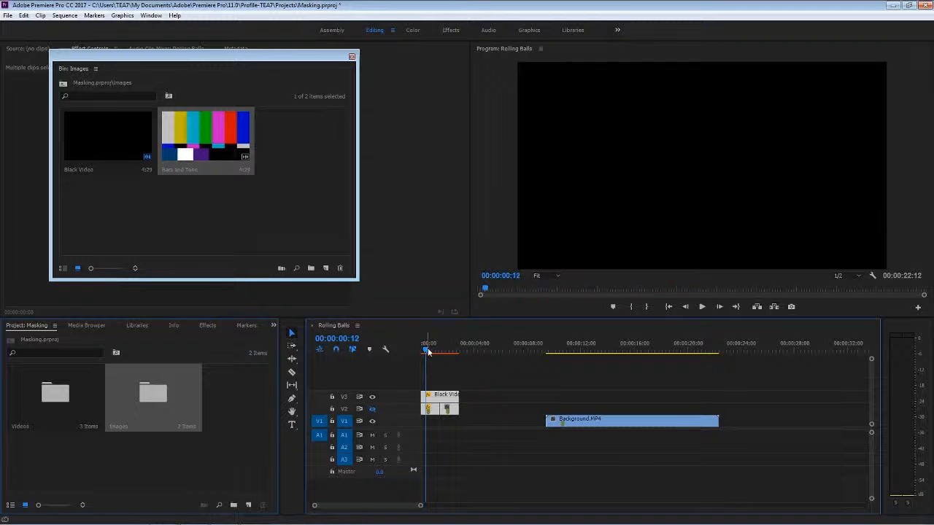
click(372, 398)
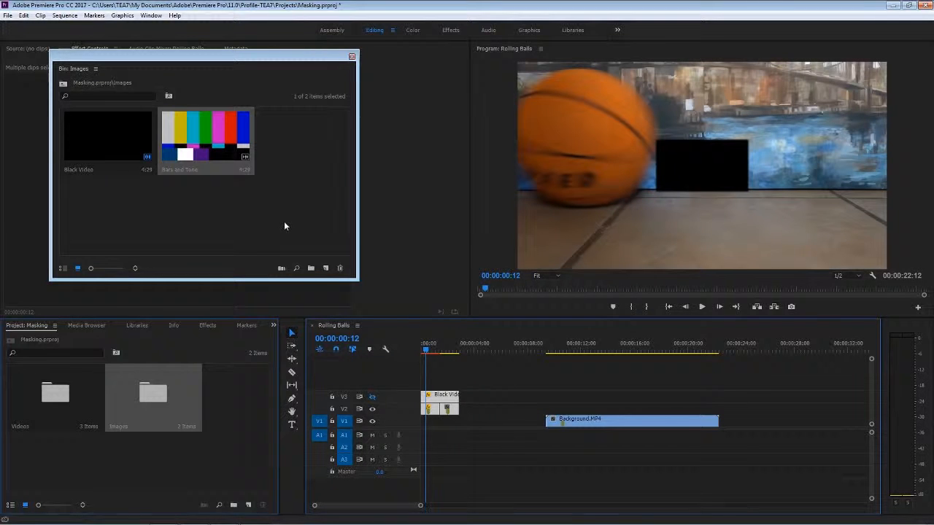
- Place Bars and Tone on V1 beneath the ball clips at the sequence start, then select the first ball clip's mask
drag(203, 146, 427, 425)
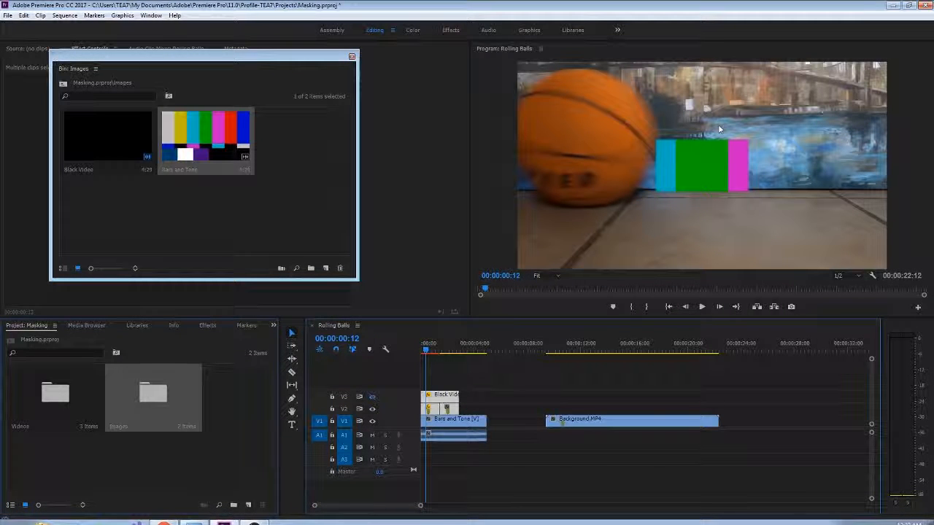
click(436, 379)
click(428, 412)
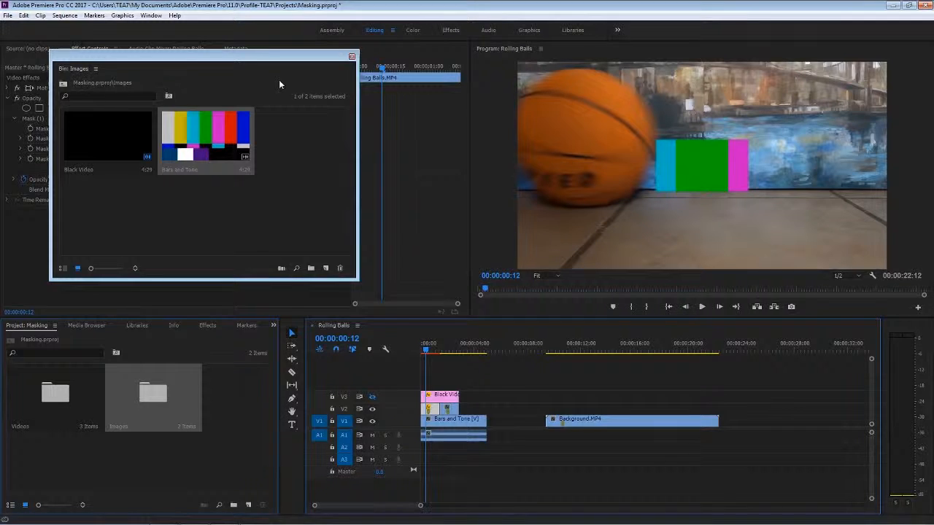
drag(278, 79, 208, 288)
click(101, 117)
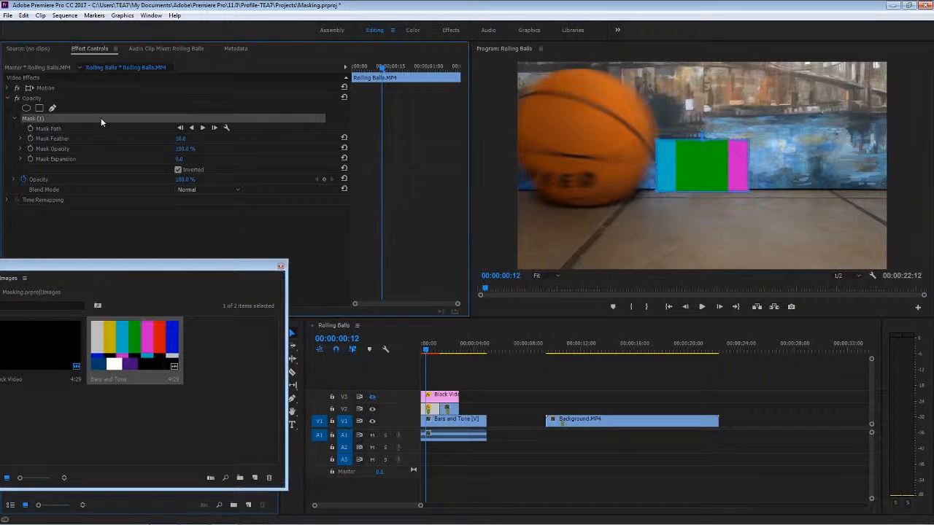
- Delete Bars and Tone from the sequence and move the ball clips and Black Video back down one track
click(438, 420)
key(Delete)
drag(432, 435, 444, 420)
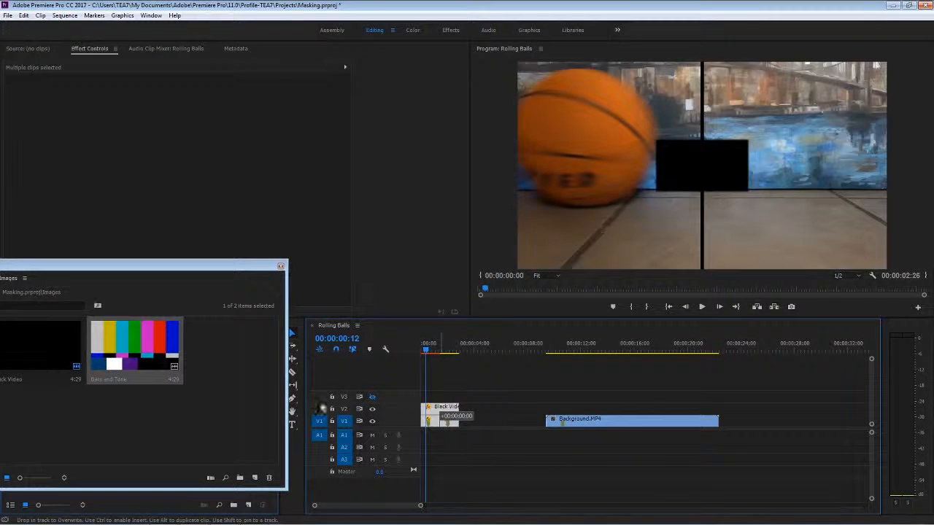
- Set V2 to hidden, delete Bars and Tone from the Images bin, and close the bin
click(373, 410)
click(150, 366)
key(Delete)
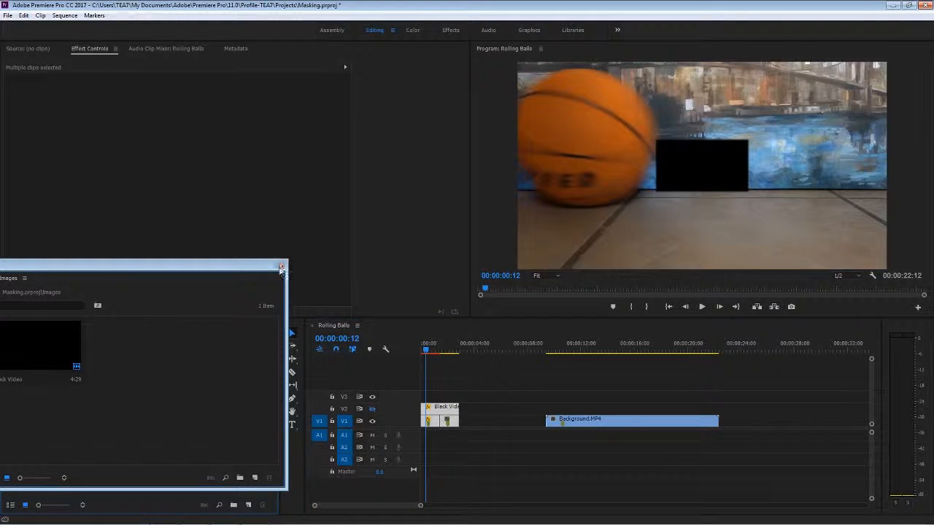
click(280, 266)
- Reselect the first Rolling Balls.MP4 clip and turn its mask inversion off and back on
click(482, 434)
click(433, 422)
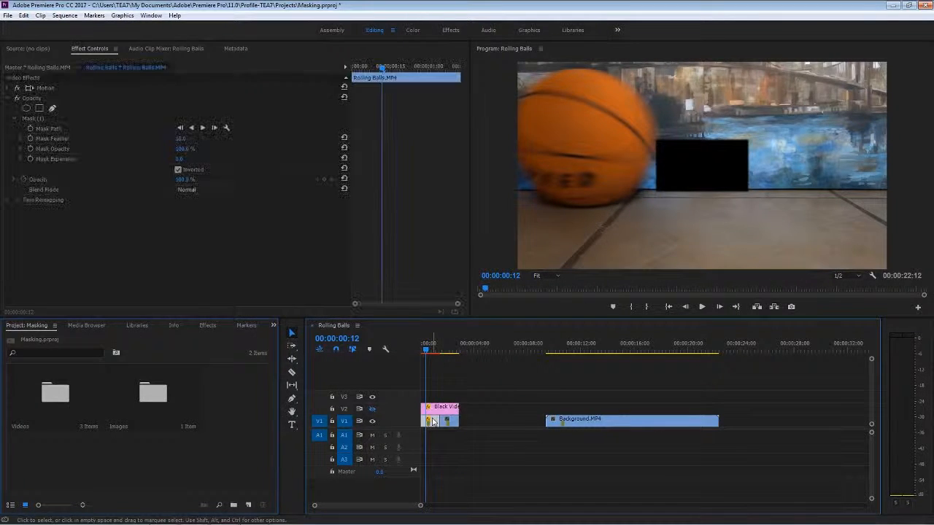
click(177, 169)
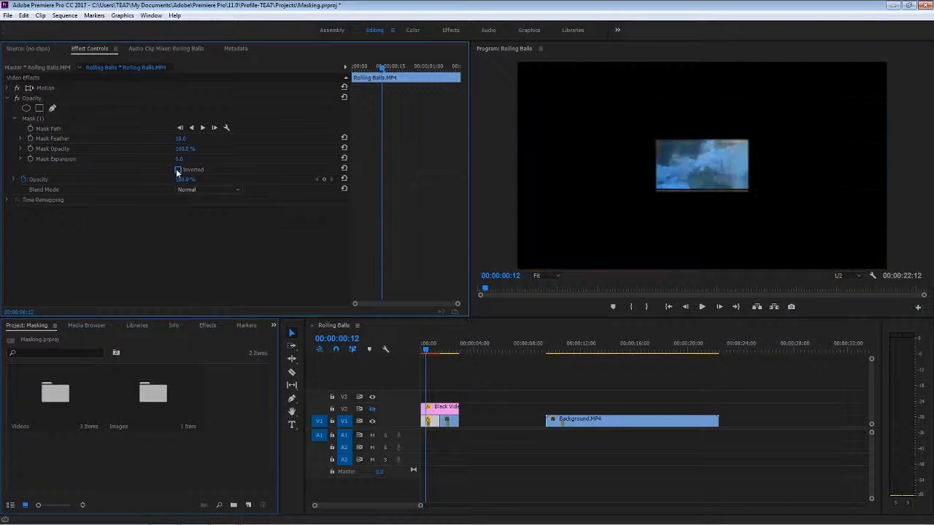
click(177, 169)
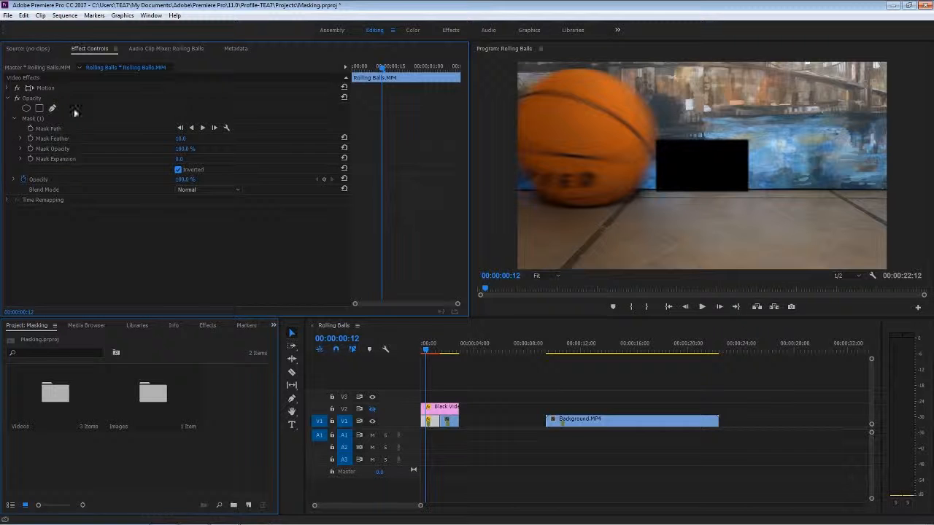
- Return the playhead to the clip's start and turn Mask Path animation on, then off again, deleting its keyframe
drag(382, 67, 352, 73)
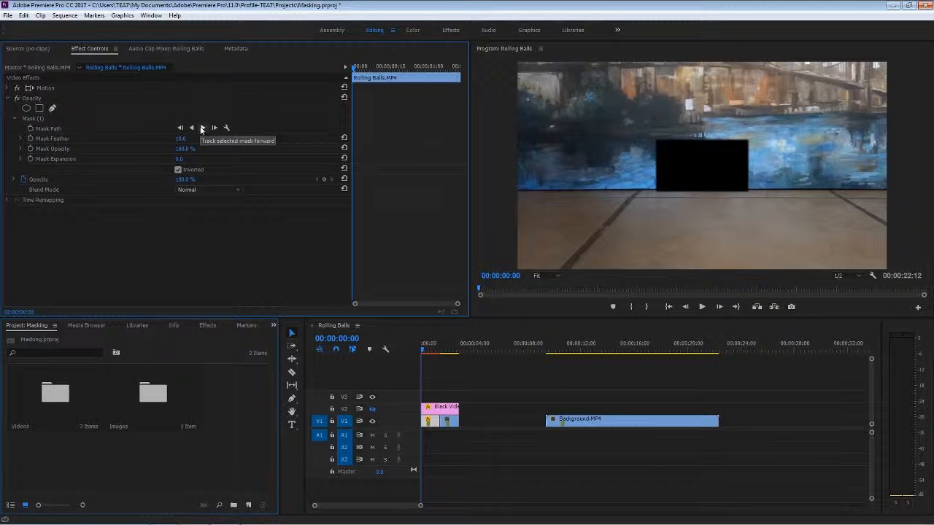
click(31, 129)
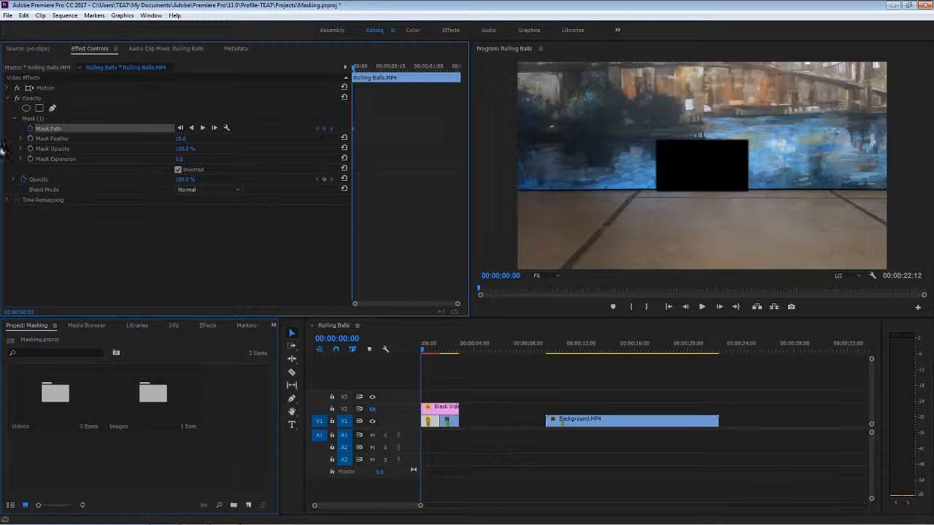
click(31, 130)
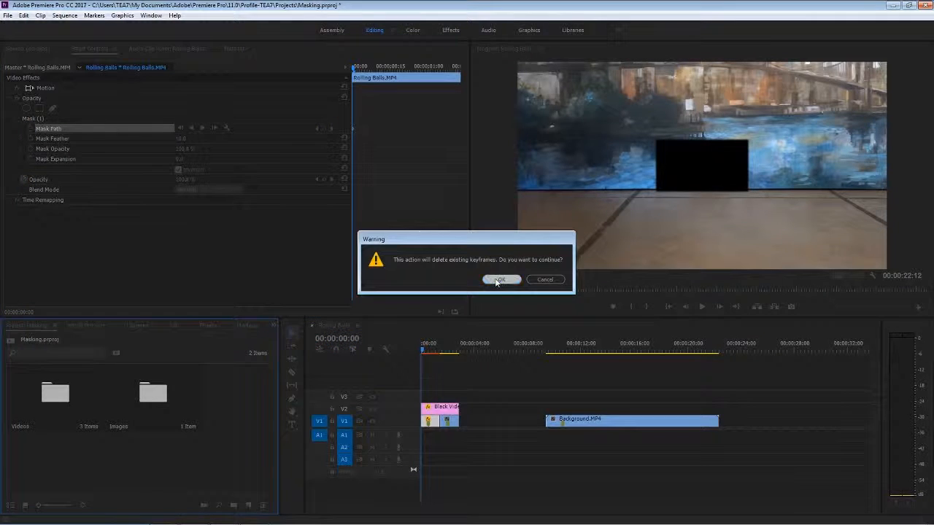
click(494, 279)
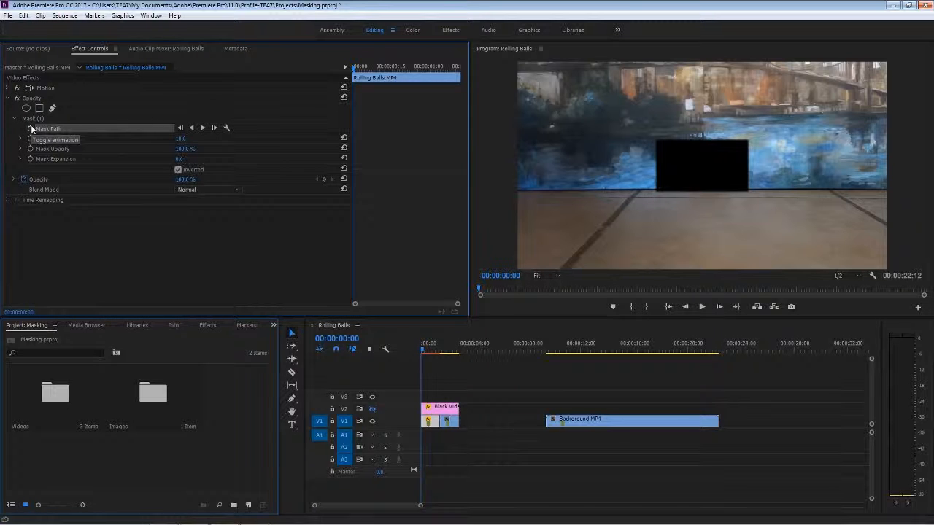
- Try animating the mask path with keyframes at the clip's start and at 00:00:00:19, then remove the keyframes
click(31, 129)
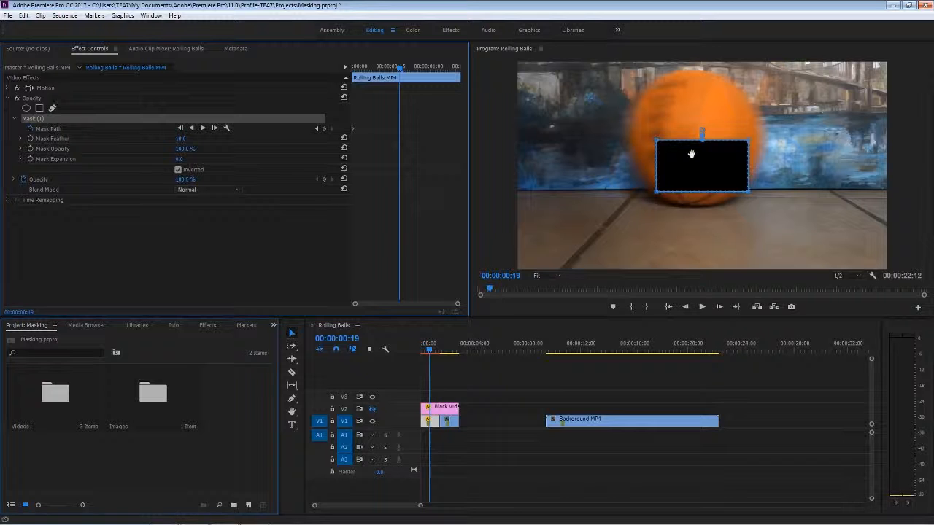
key(Home)
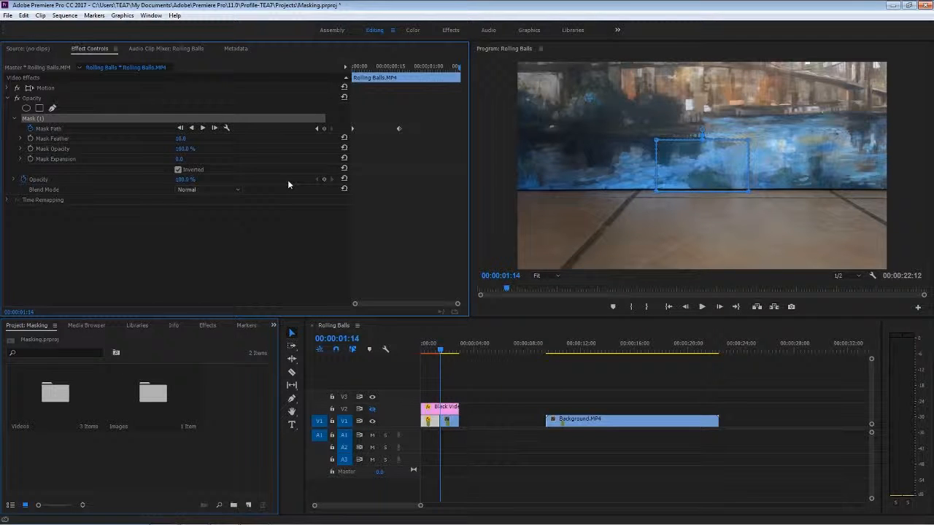
key(Home)
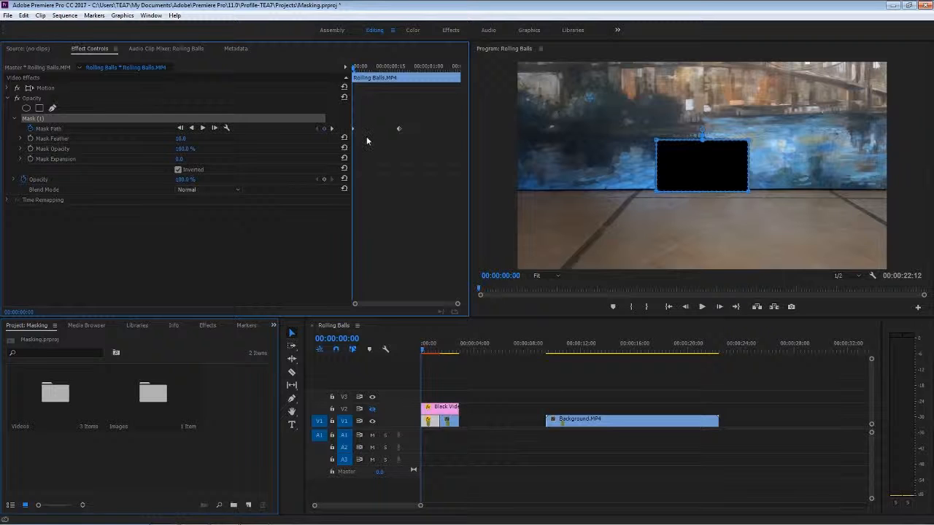
click(29, 129)
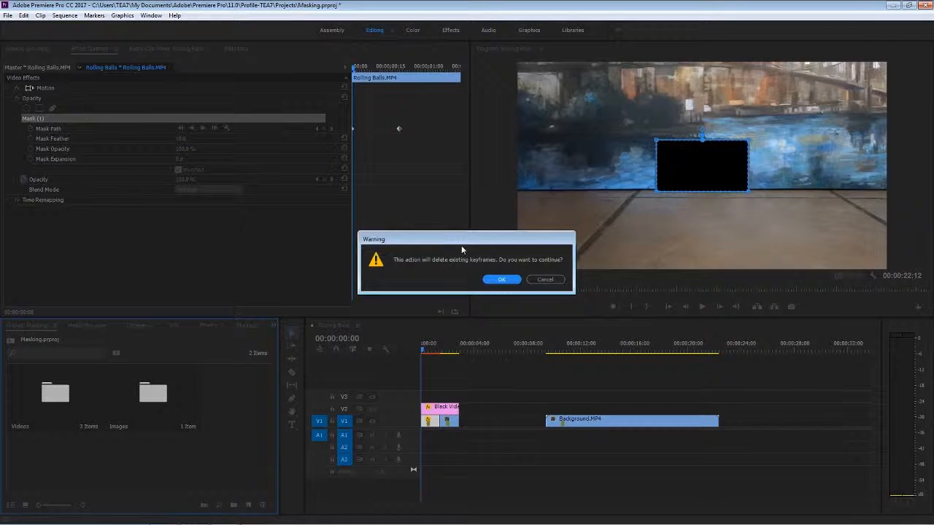
click(498, 279)
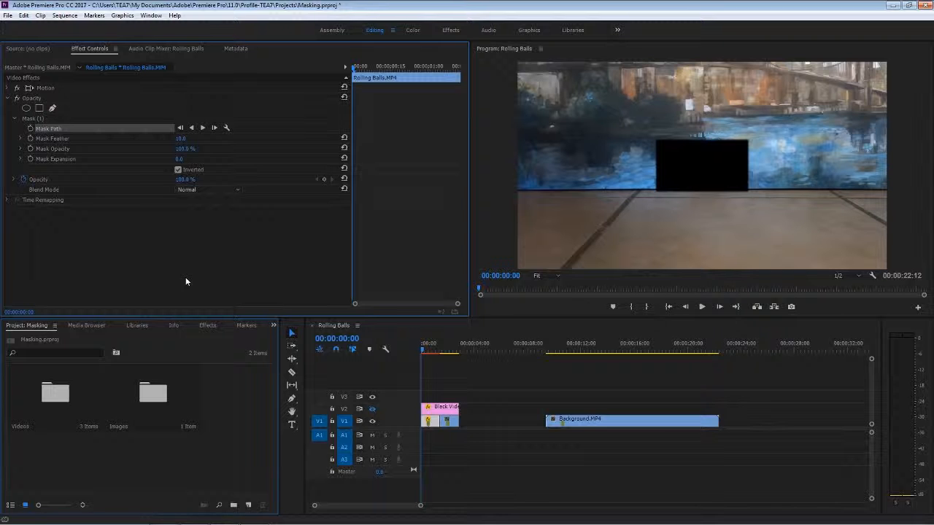
- Check the Mask Feather and Mask Opacity settings of the first Rolling Balls.MP4 clip's mask
click(177, 255)
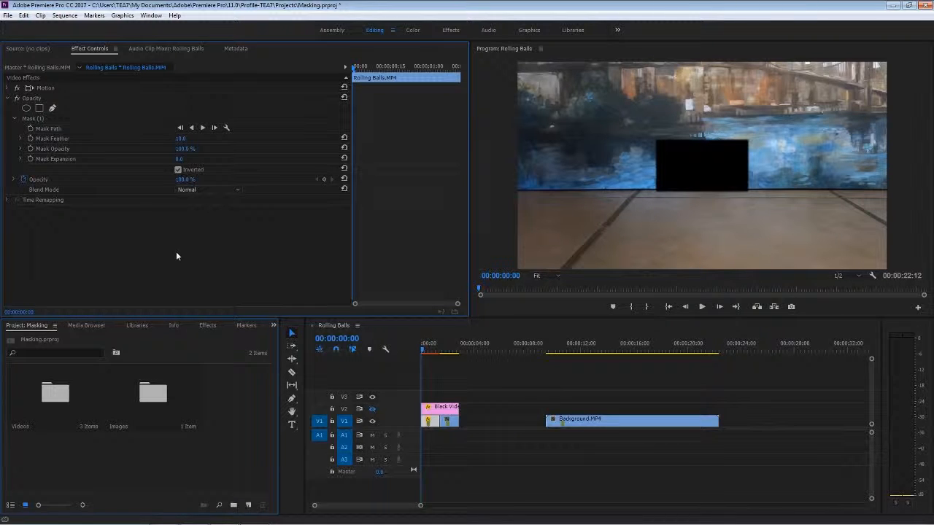
key(Right)
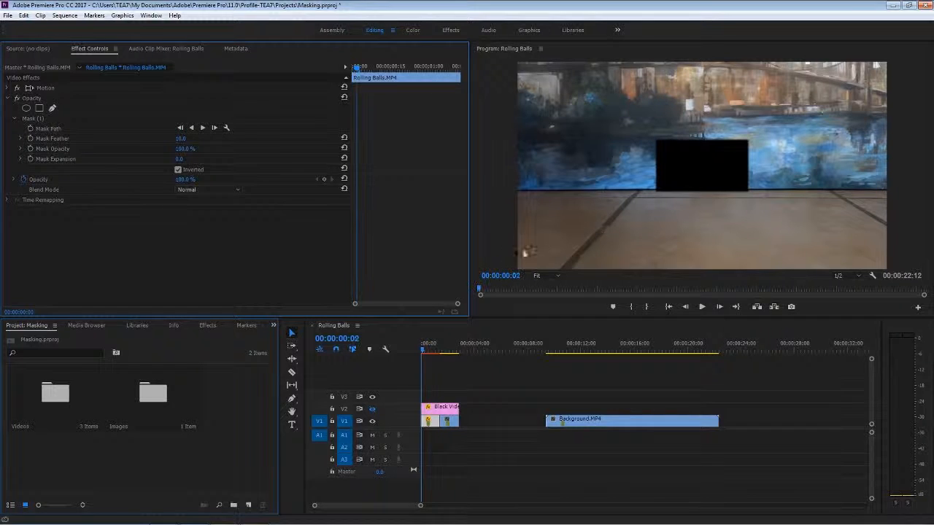
click(76, 135)
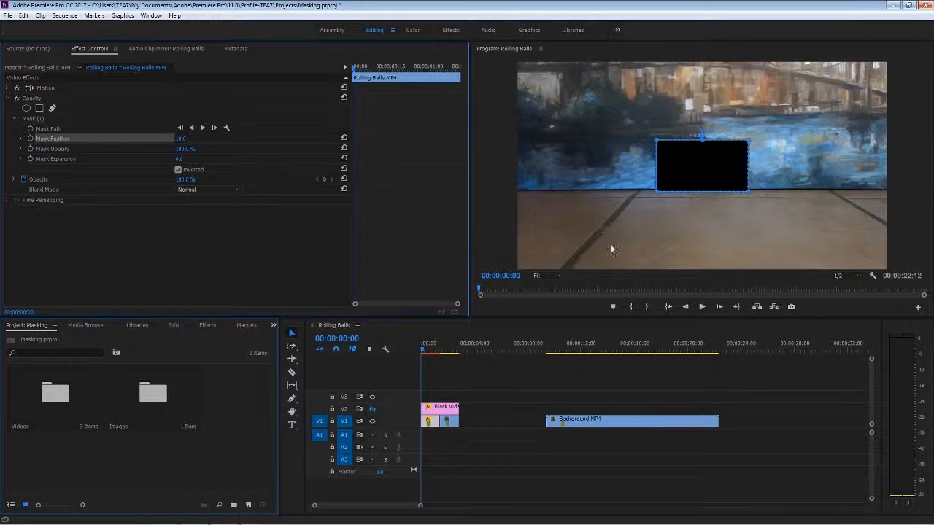
click(109, 148)
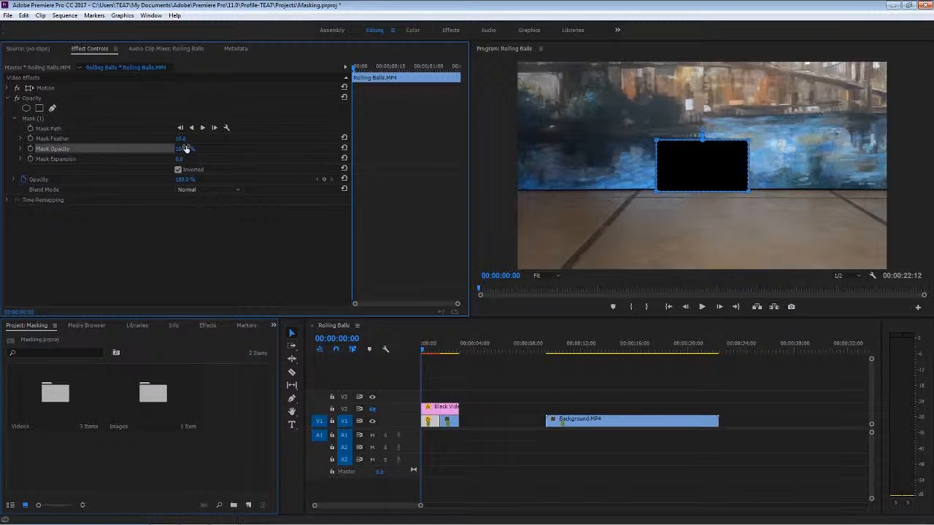
mouse_move(186, 148)
mouse_down()
mouse_move(165, 148)
mouse_move(186, 148)
mouse_up()
- Try shrinking the mask with a Mask Expansion of about -105, reset the expansion, and reselect Mask (1)
click(21, 159)
drag(178, 177, 118, 158)
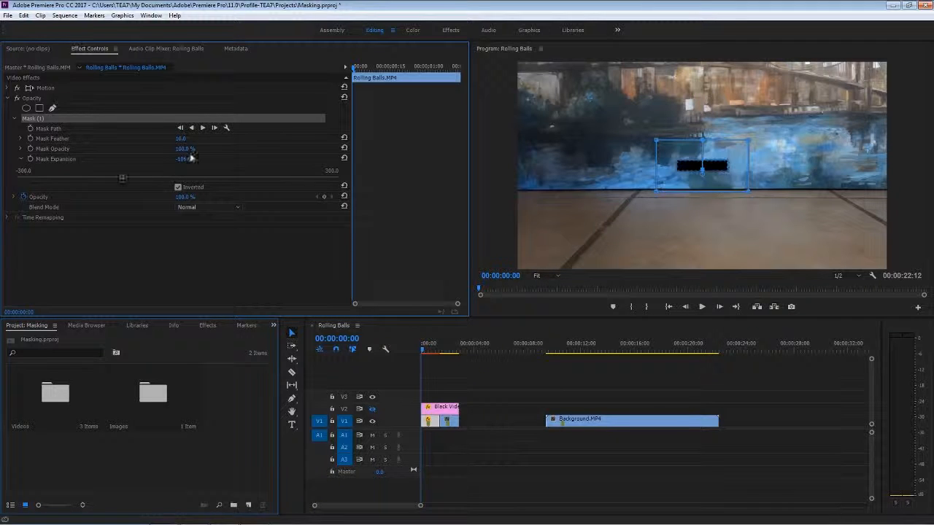
click(344, 158)
click(21, 158)
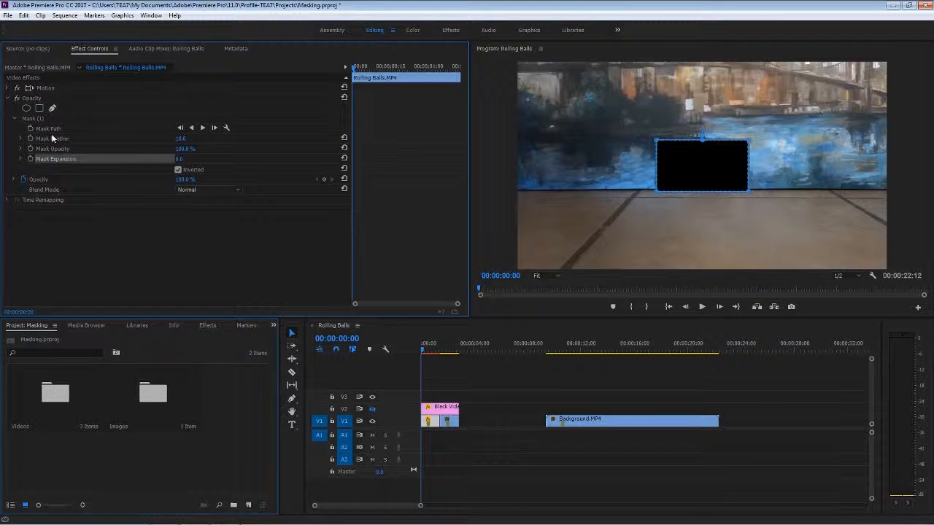
click(51, 135)
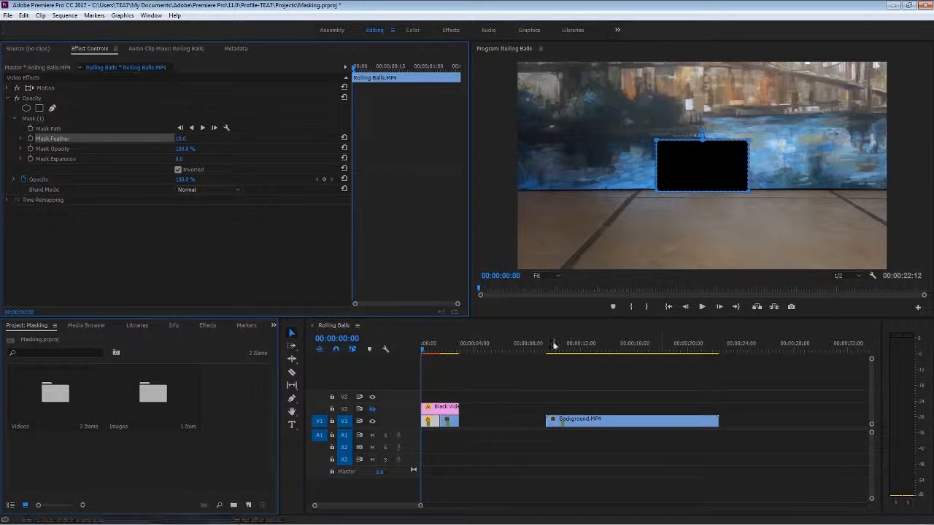
click(49, 117)
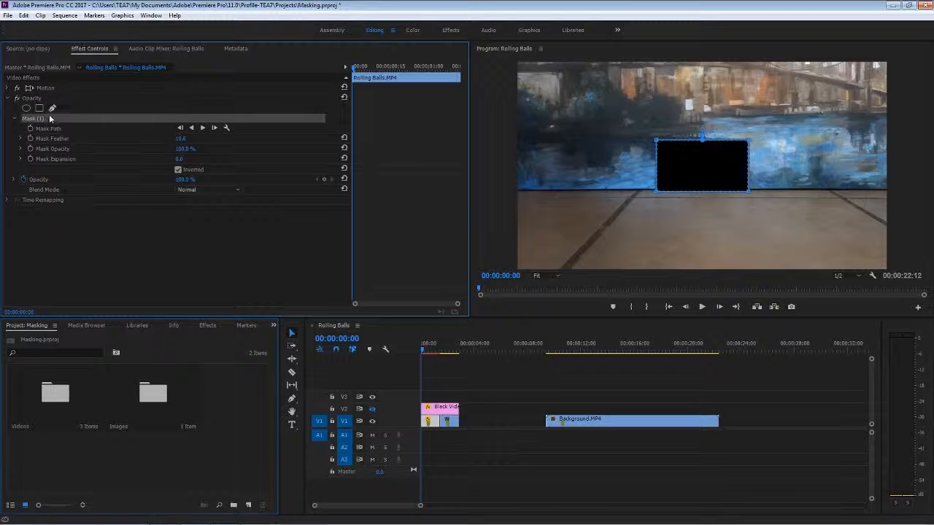
- Show track V2 with the divider again and move the mask so its left edge lines up with the divider near the frame's top
click(372, 410)
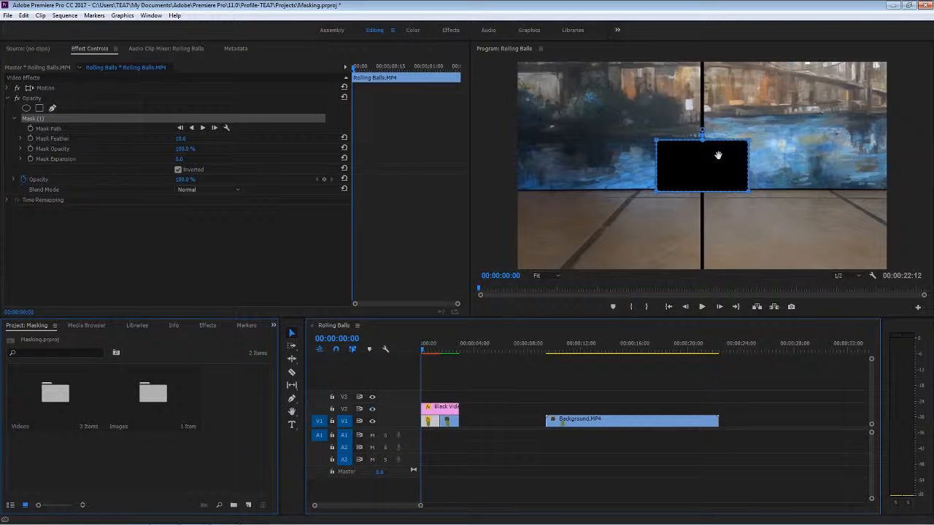
click(555, 275)
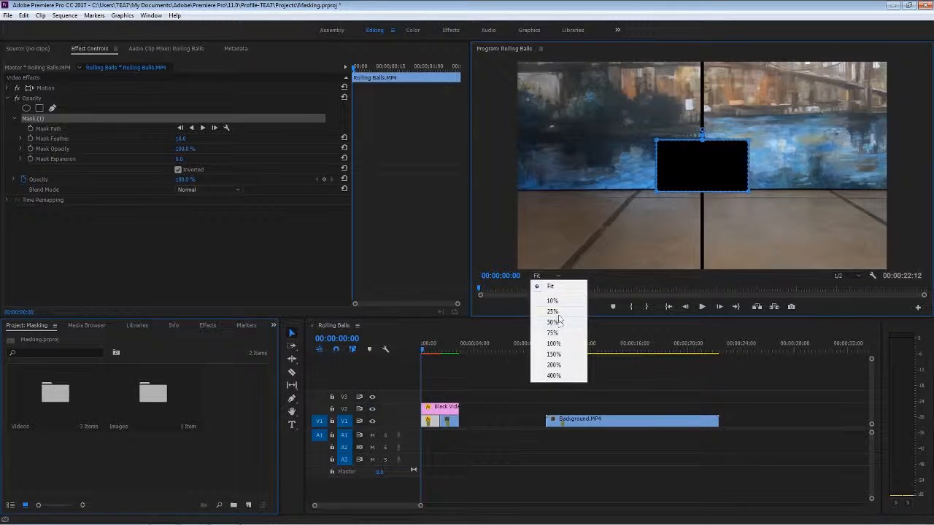
click(552, 311)
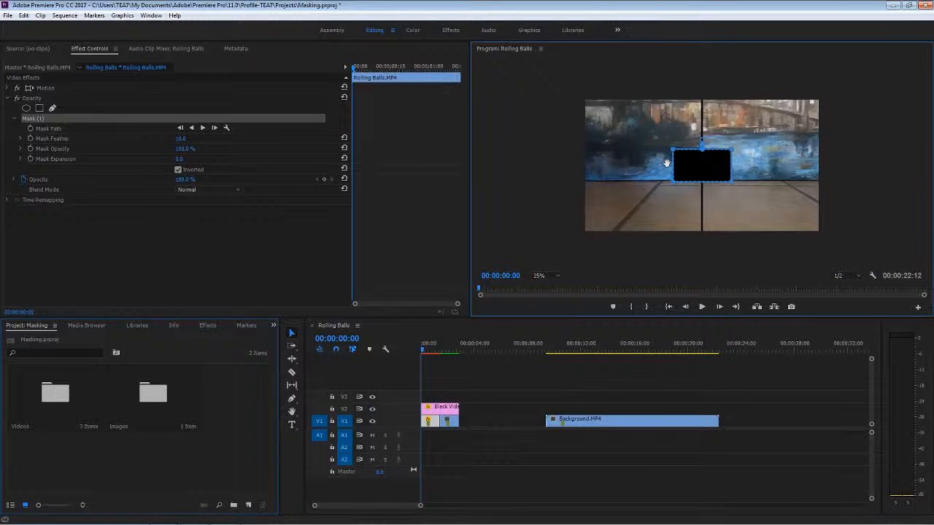
drag(666, 164, 716, 110)
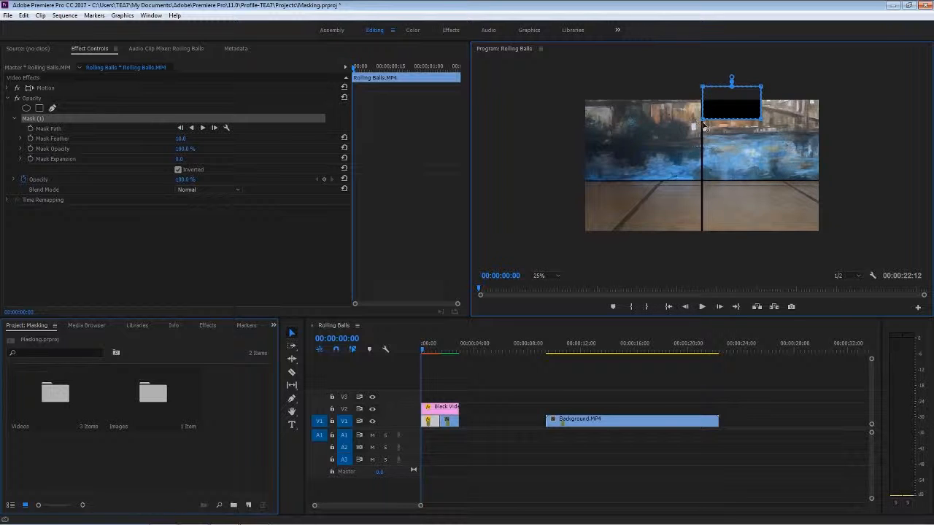
- Stretch the mask's other corners just beyond the frame edges so it covers the whole half to the right of the divider
drag(701, 119, 701, 232)
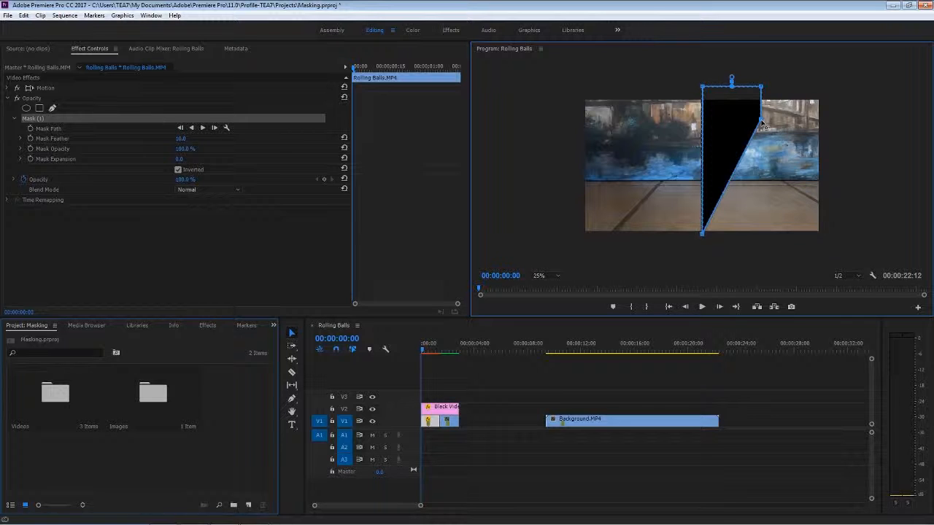
drag(763, 122, 823, 234)
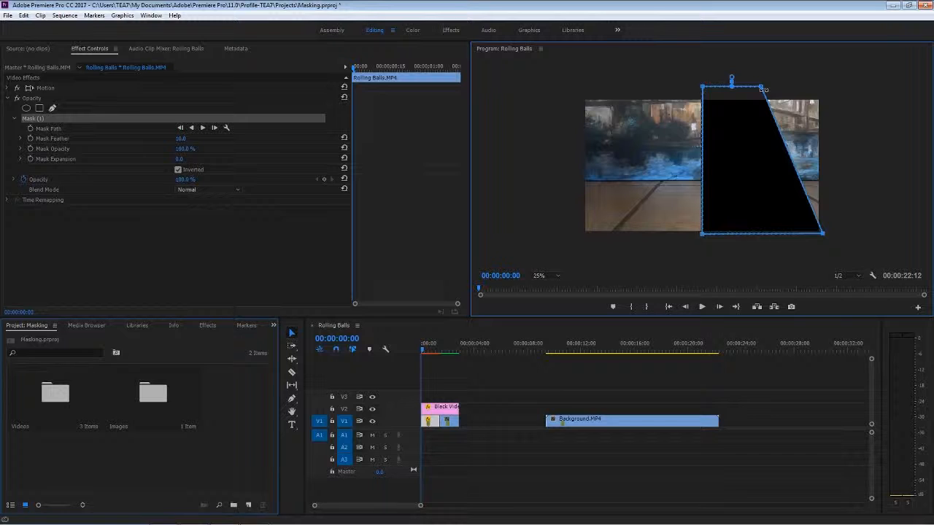
drag(762, 88, 823, 92)
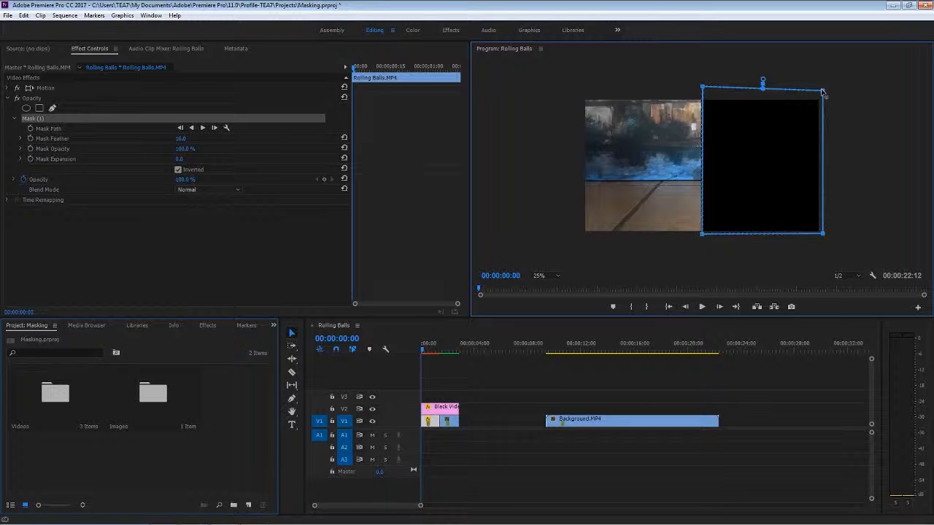
drag(822, 91, 821, 89)
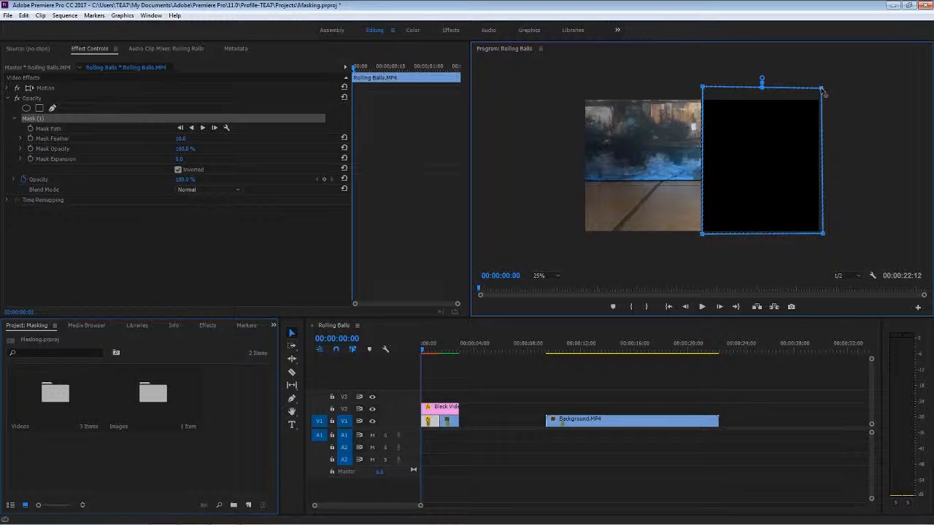
drag(821, 89, 823, 87)
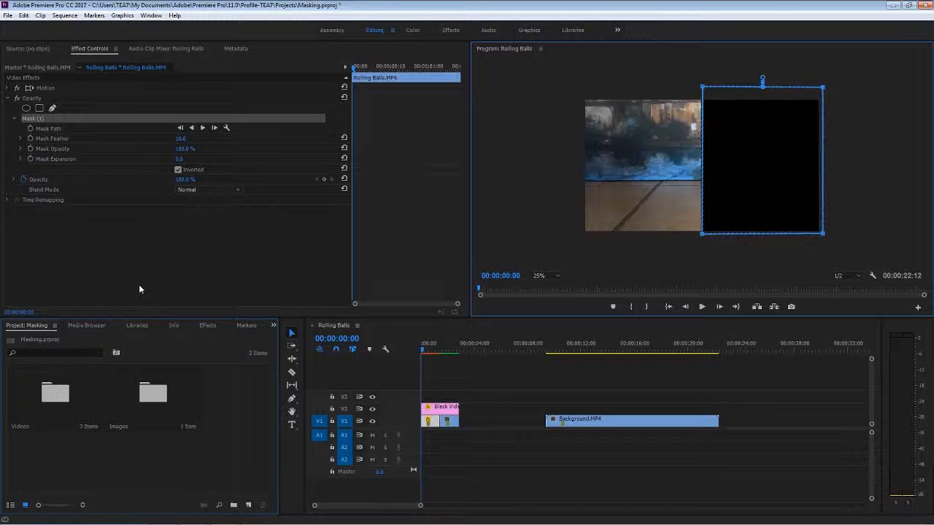
click(140, 286)
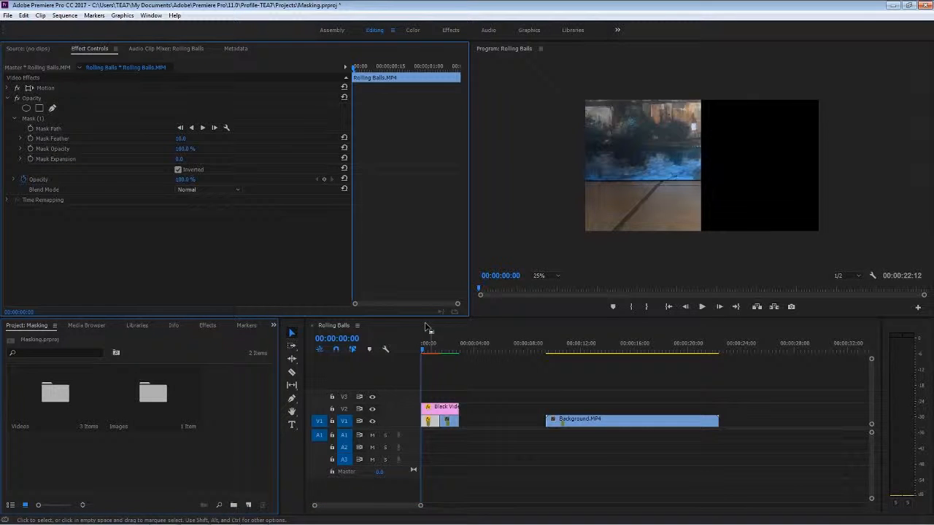
- Move the Black Video divider up to track V3 and the second Rolling Balls.MP4 clip to V2, starting at 00:00:00:16
drag(443, 408, 446, 403)
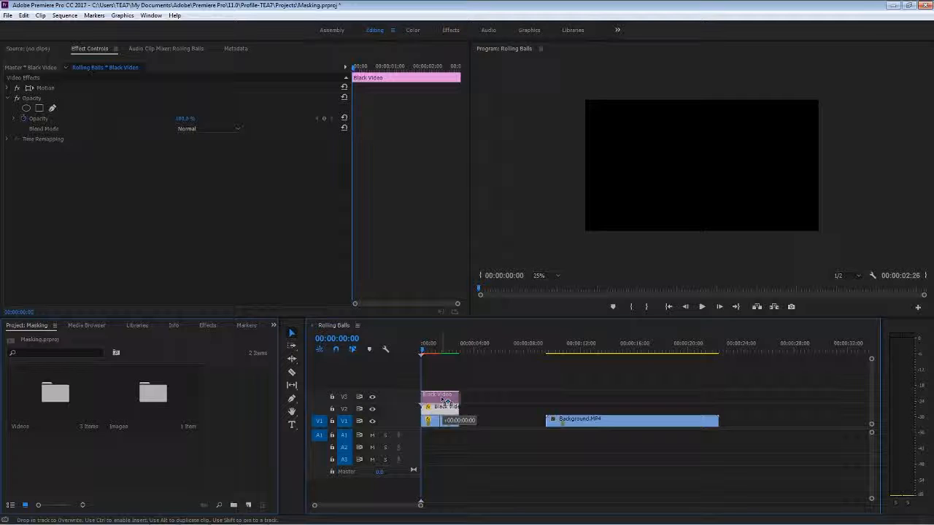
drag(447, 403, 446, 402)
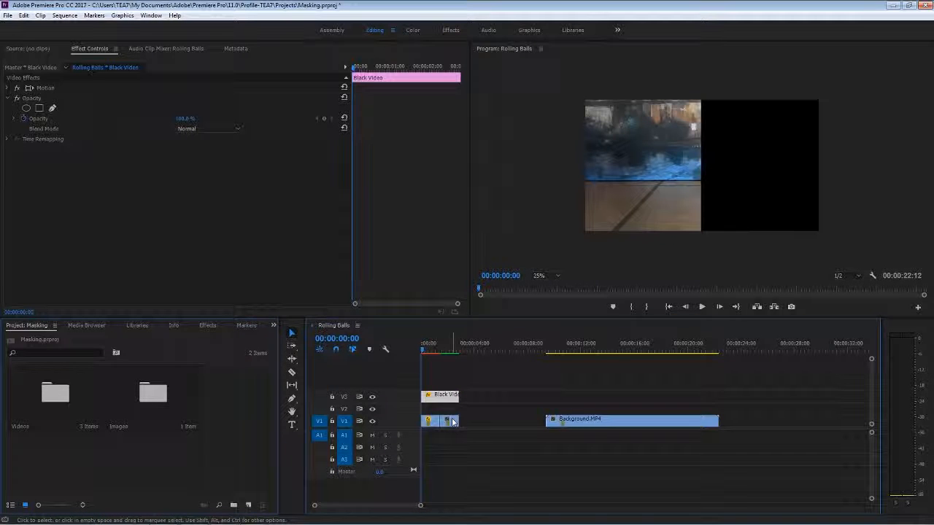
click(453, 423)
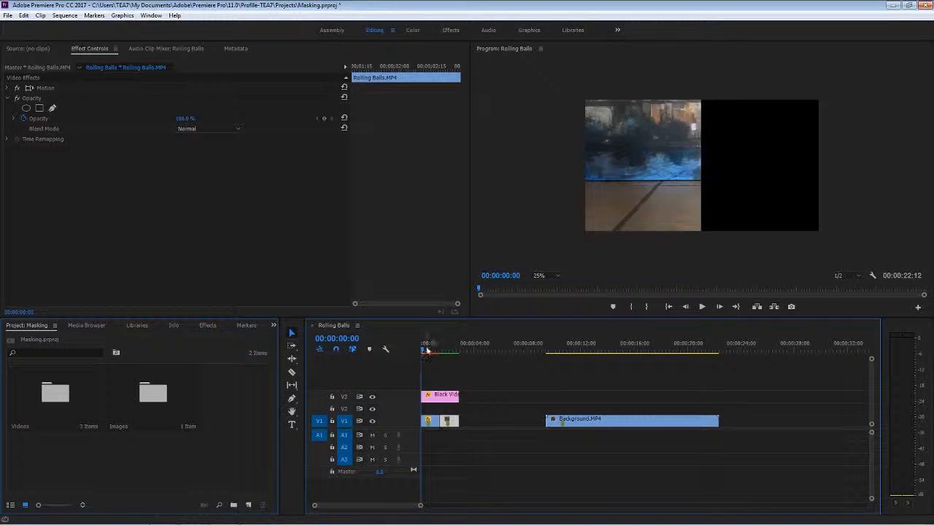
key(space)
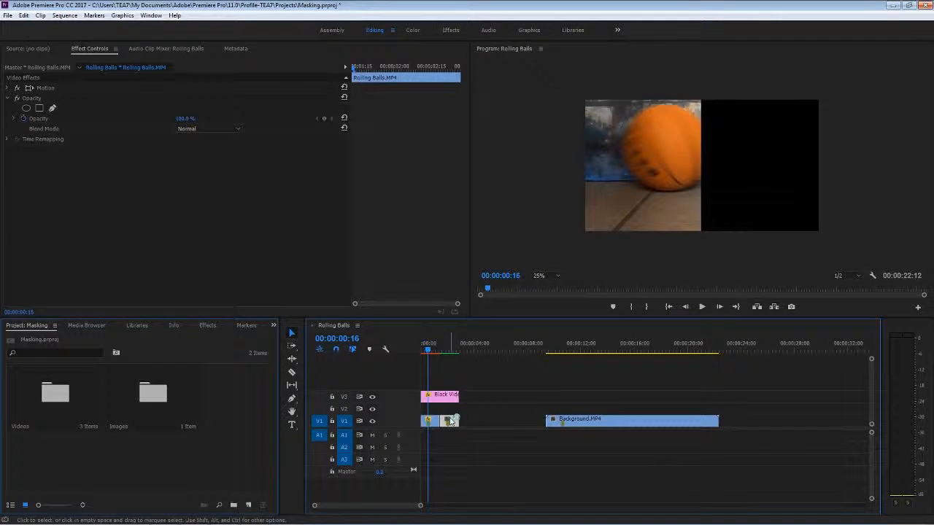
drag(451, 421, 442, 410)
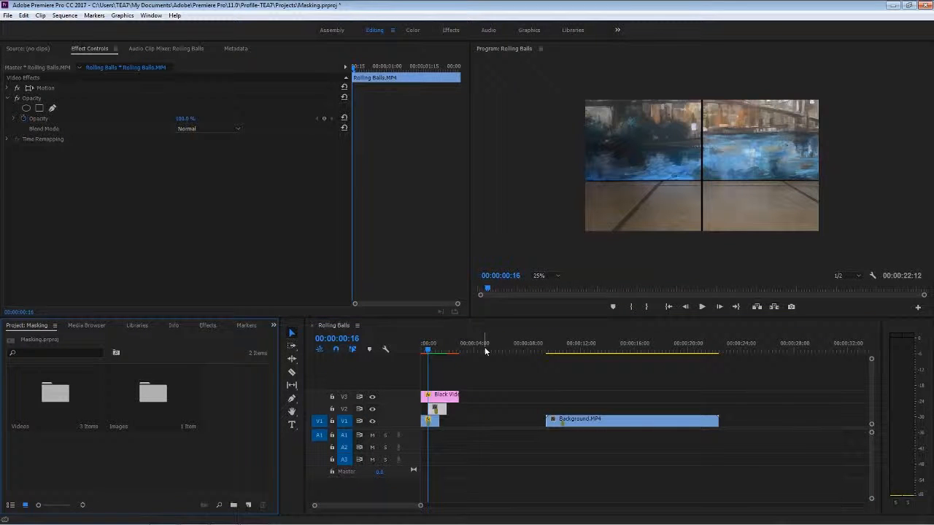
- Split the V2 Rolling Balls.MP4 clip at 00:00:01:03, where its ball crosses the divider, and delete the part before the cut
key(Right)
click(372, 374)
key(Right)
key(Right)
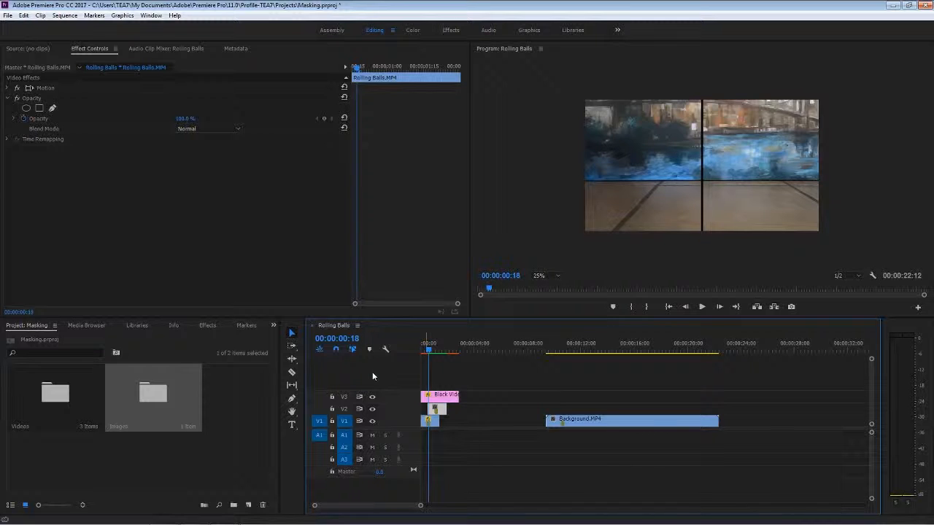
key(Right)
key(Right)
key(Right)
key(Right)
key(Right)
key(Right)
key(Right)
key(Right)
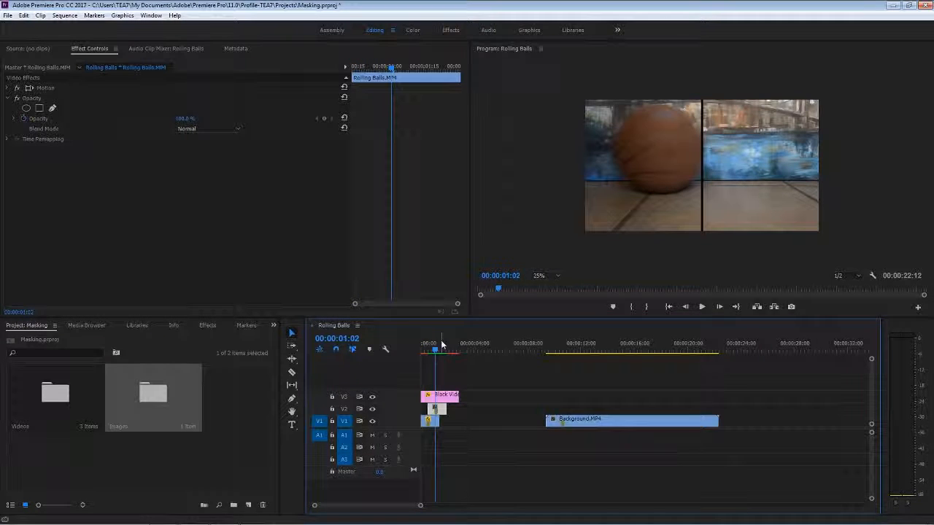
key(Right)
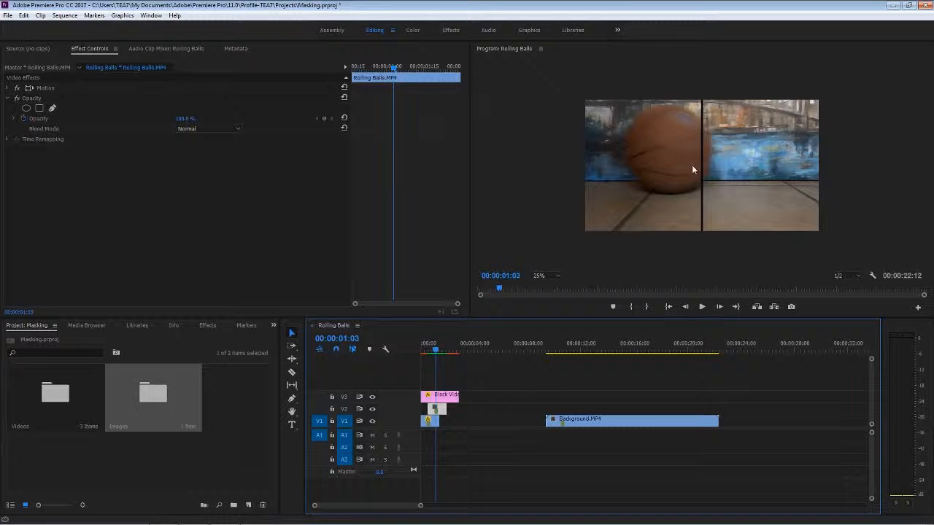
key(c)
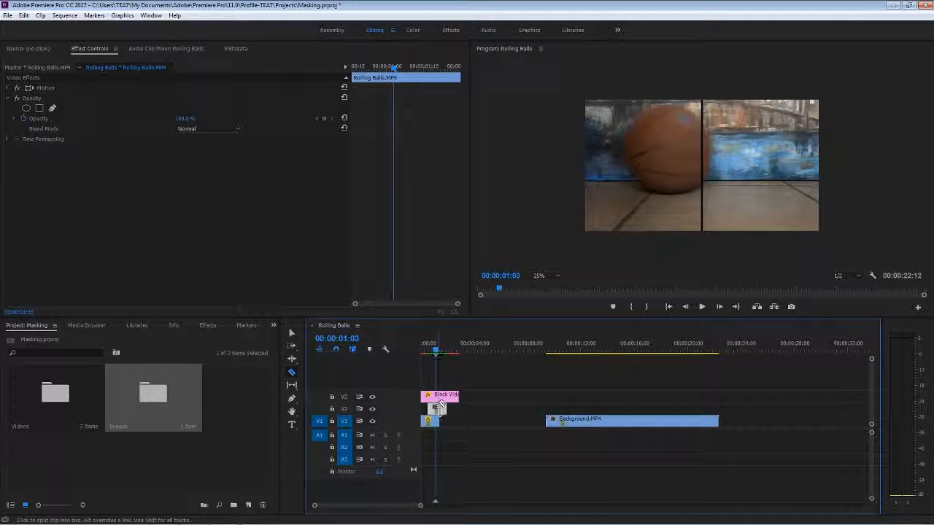
click(436, 409)
key(v)
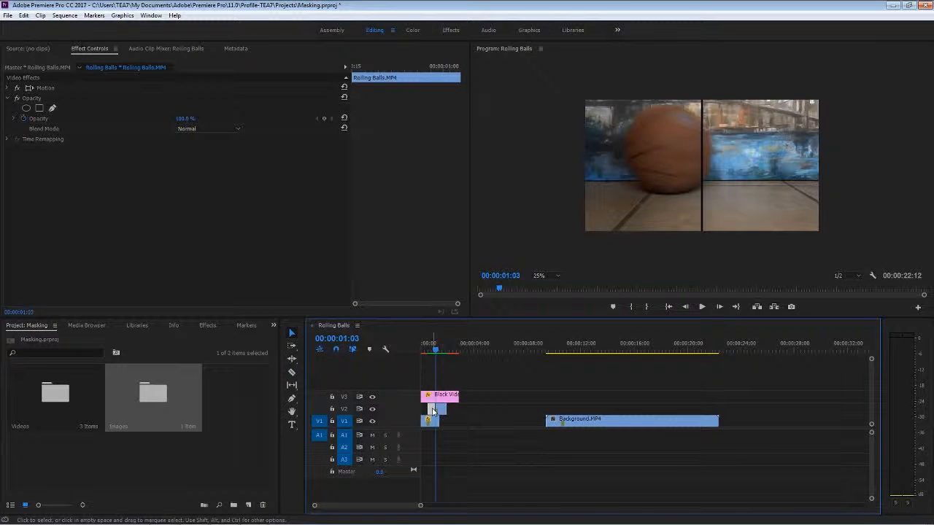
key(Delete)
- Fit the program view and move the trimmed V2 clip to start at about 00:00:00:16, where the orange ball reaches the divider
drag(435, 351, 429, 353)
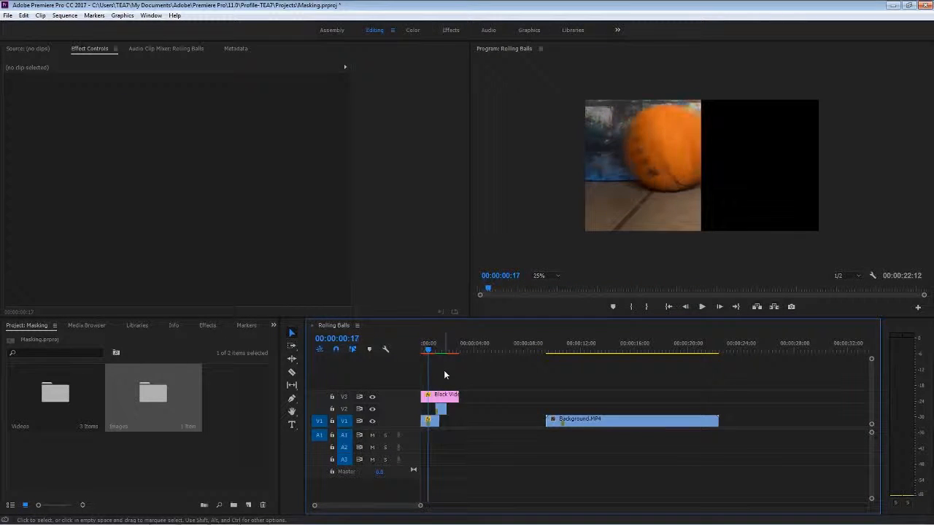
click(542, 276)
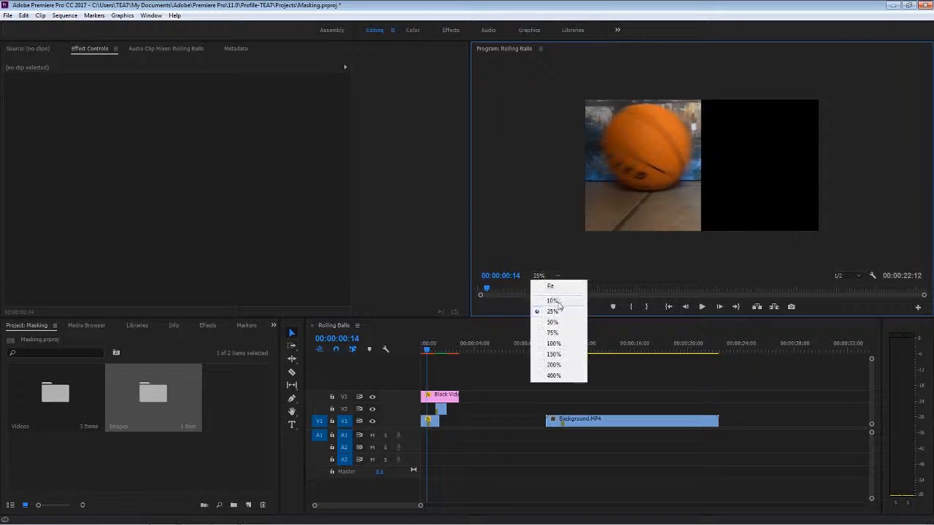
click(550, 286)
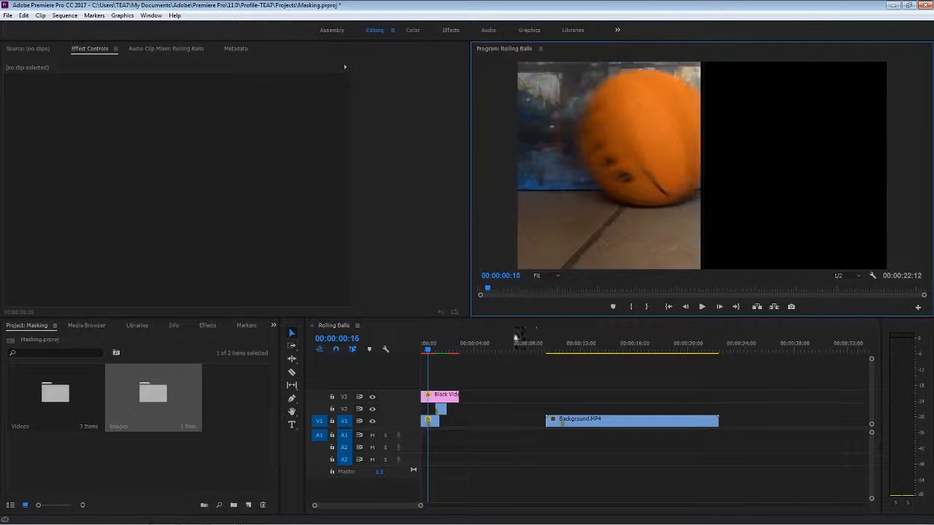
drag(445, 409, 436, 414)
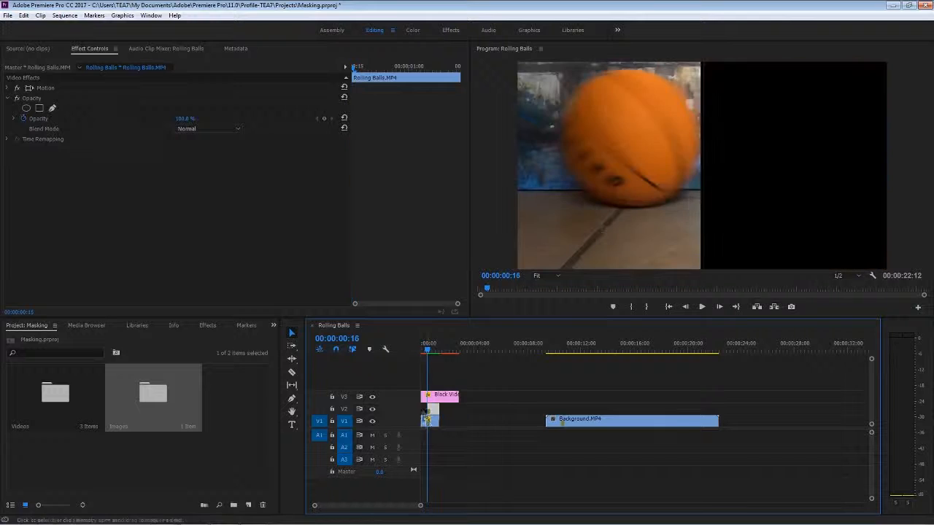
- Copy Mask (1) from the V1 Rolling Balls.MP4 clip and paste it into the Opacity effect of the V2 clip
key(Left)
key(Left)
click(432, 423)
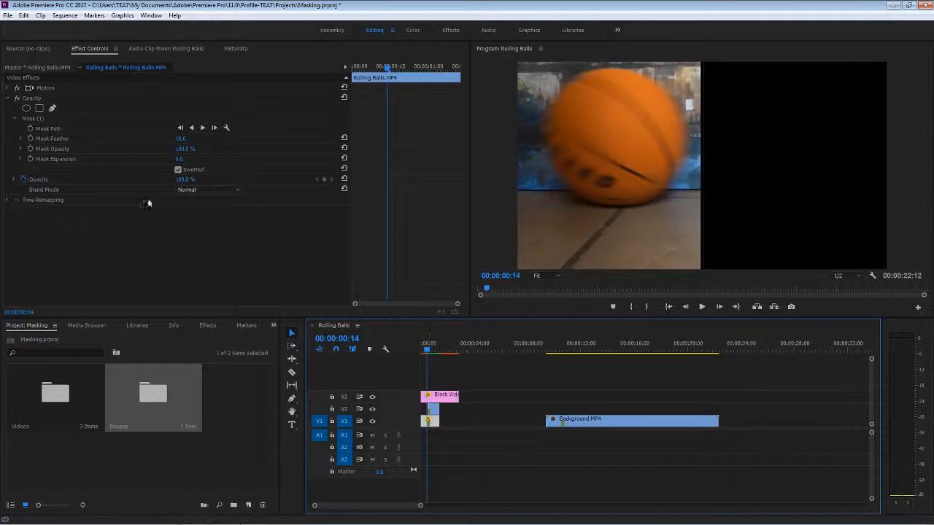
click(55, 118)
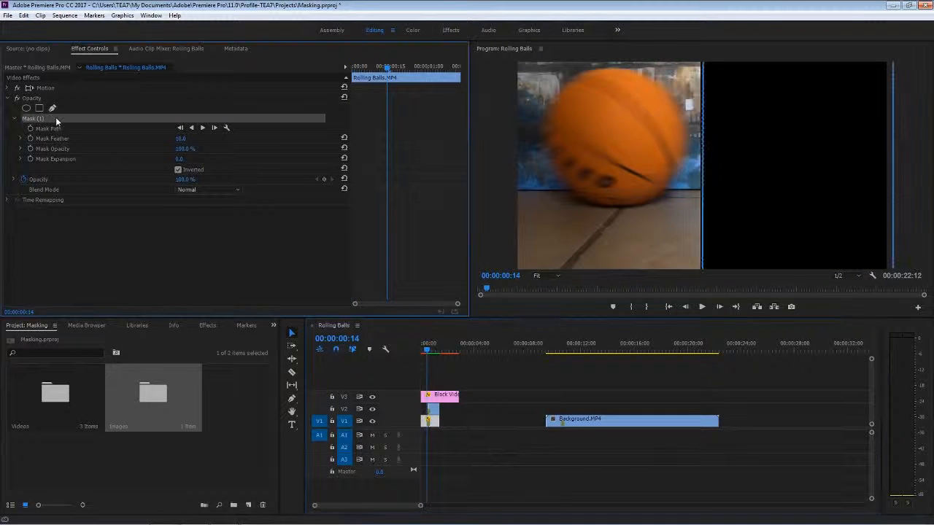
click(432, 409)
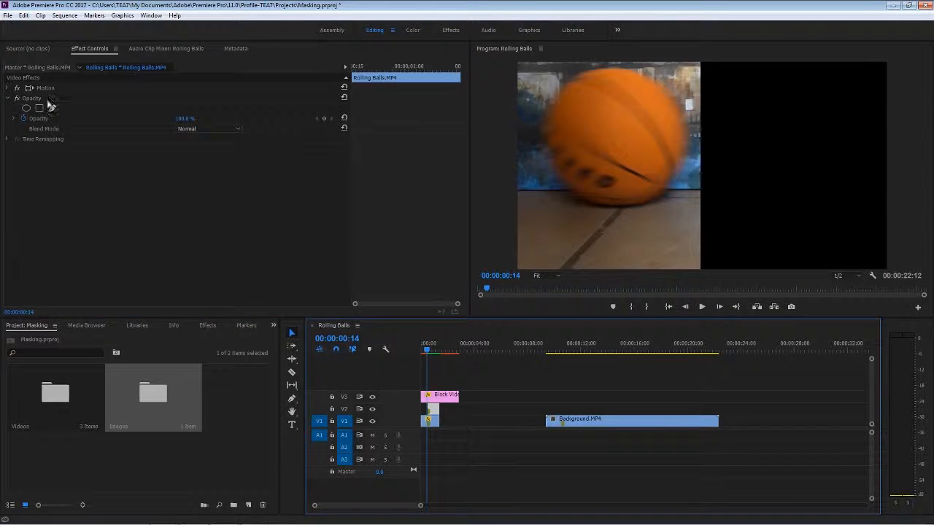
click(48, 97)
key(ctrl+v)
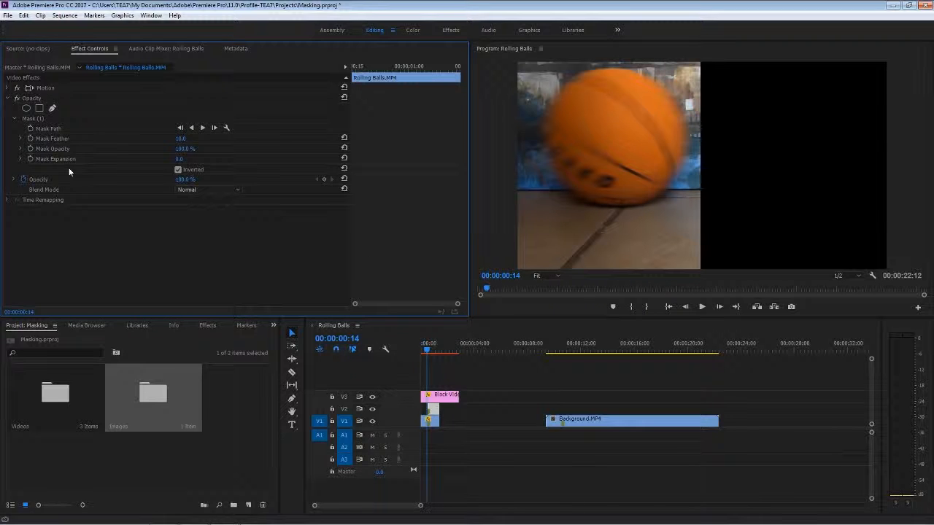
- Shift the V2 clip's pasted mask over the frame's left half, aligned to the divider, and toggle its Inverted option off and on
drag(427, 351, 428, 350)
click(51, 115)
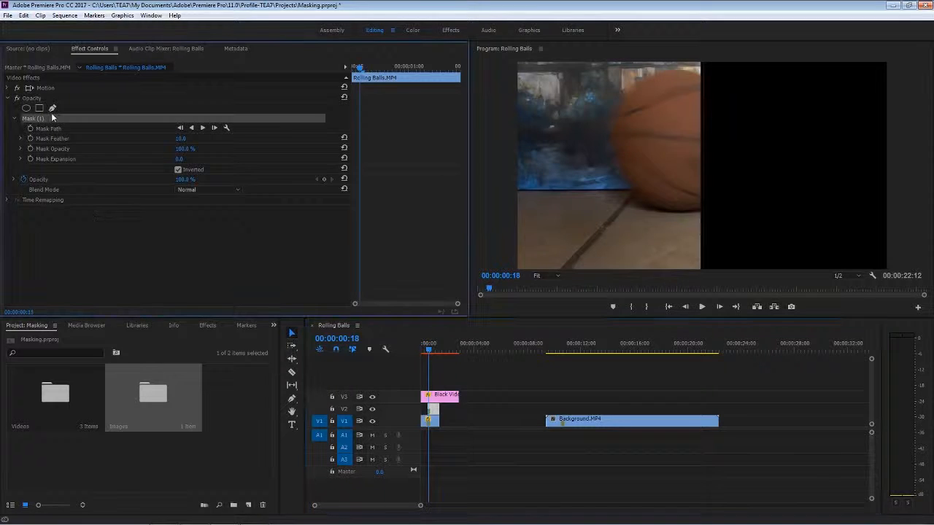
drag(714, 141, 591, 148)
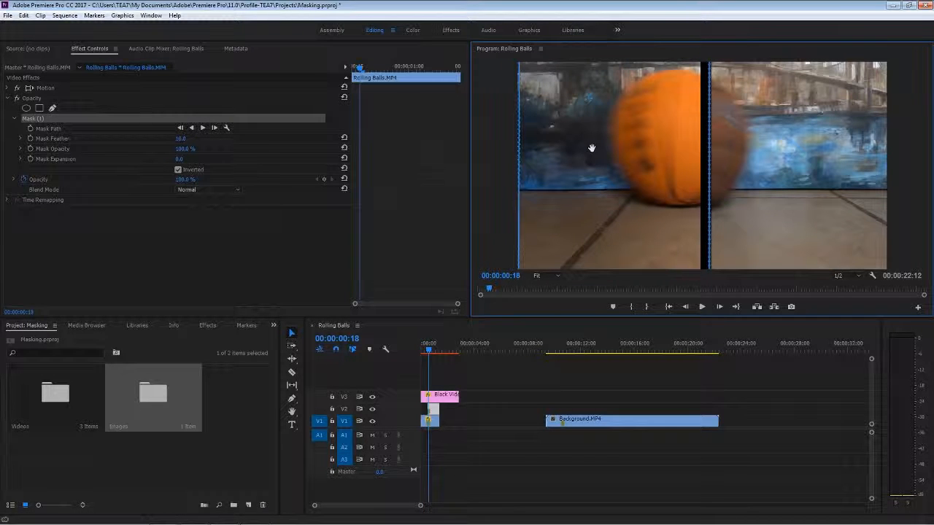
drag(592, 148, 583, 150)
click(179, 170)
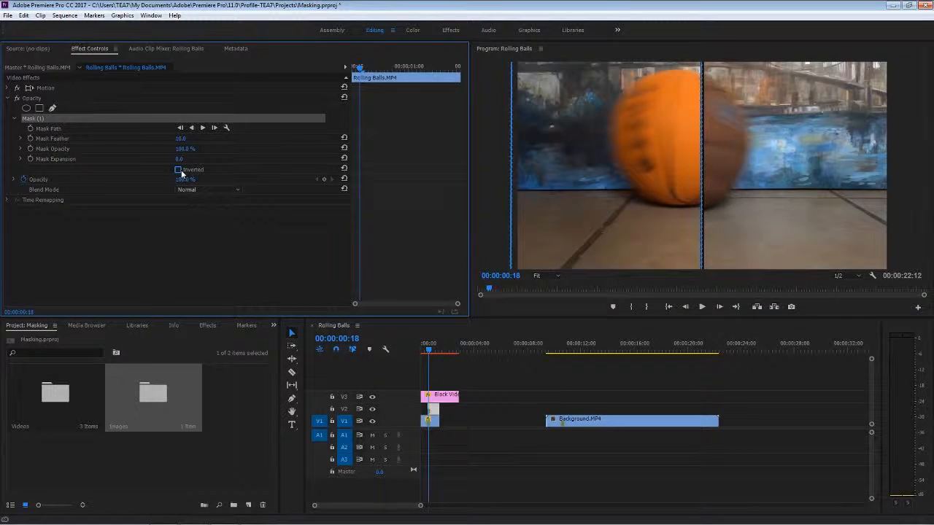
click(179, 170)
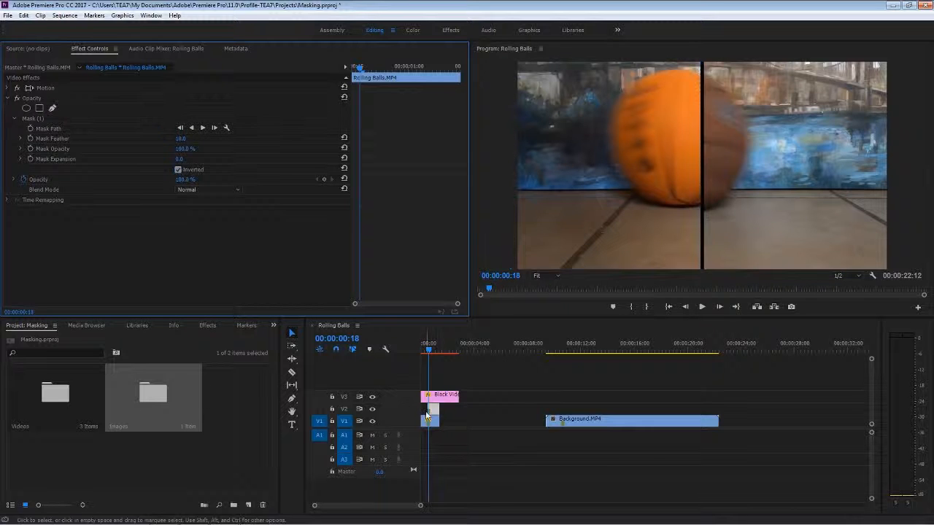
- Scrub through the overlap around 00:00:00:19 and trim the end of the Black Video clip to match the end of the ball clips
click(432, 350)
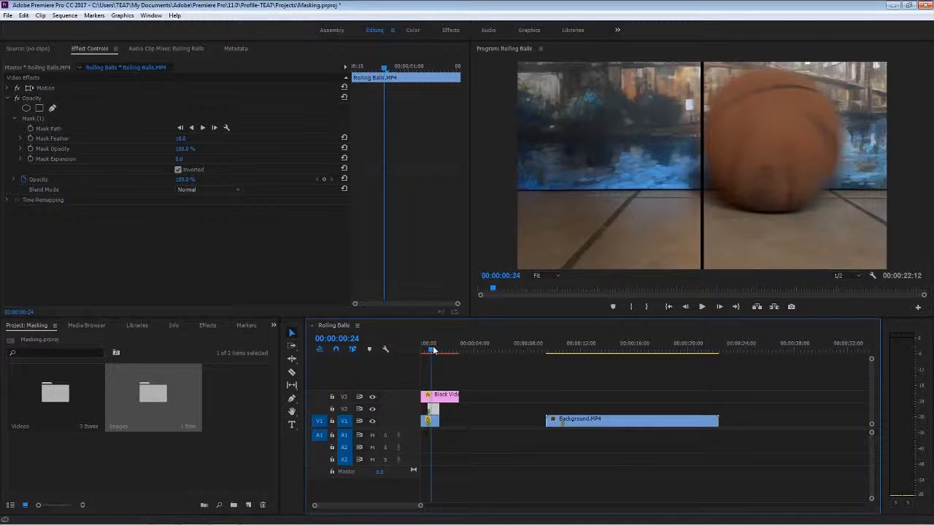
drag(433, 351, 430, 350)
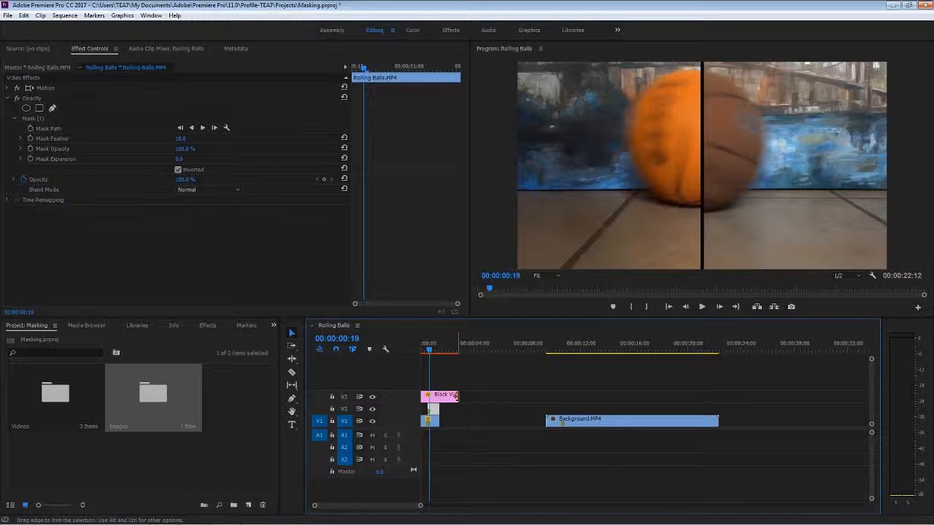
drag(456, 395, 439, 395)
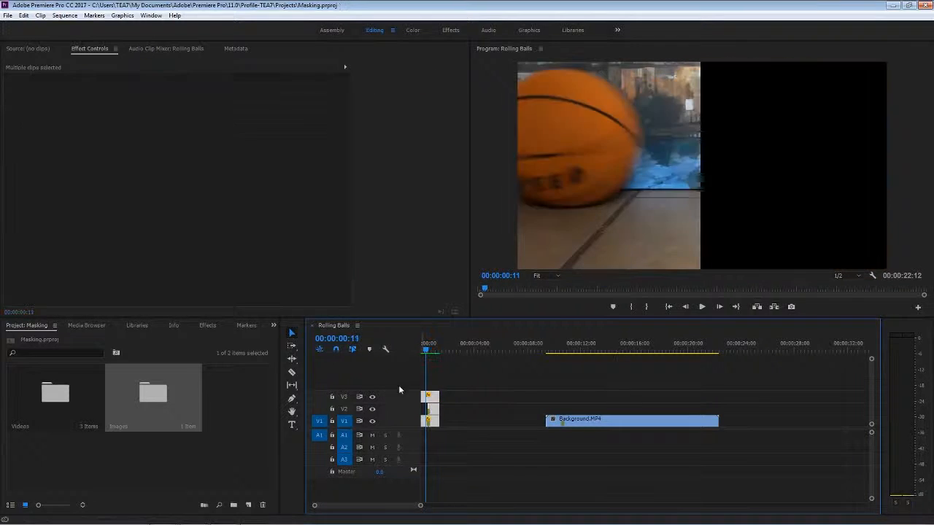
- Add one video and one audio track to the sequence and move the ball and Black Video clips up one track to V2–V4
right_click(399, 381)
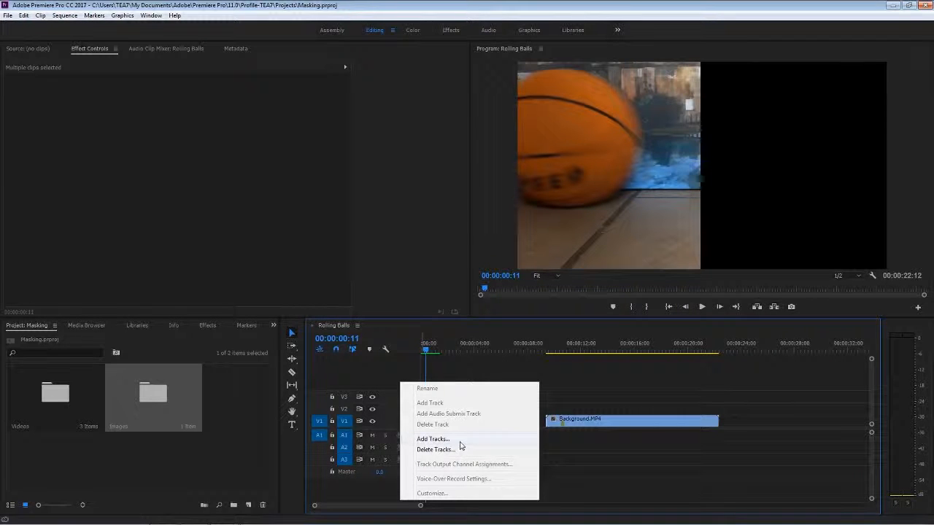
click(454, 440)
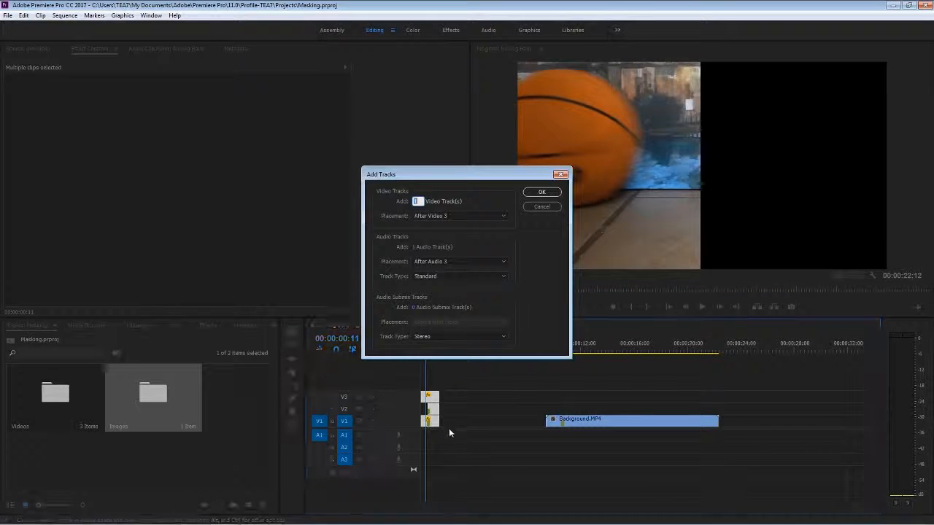
click(540, 192)
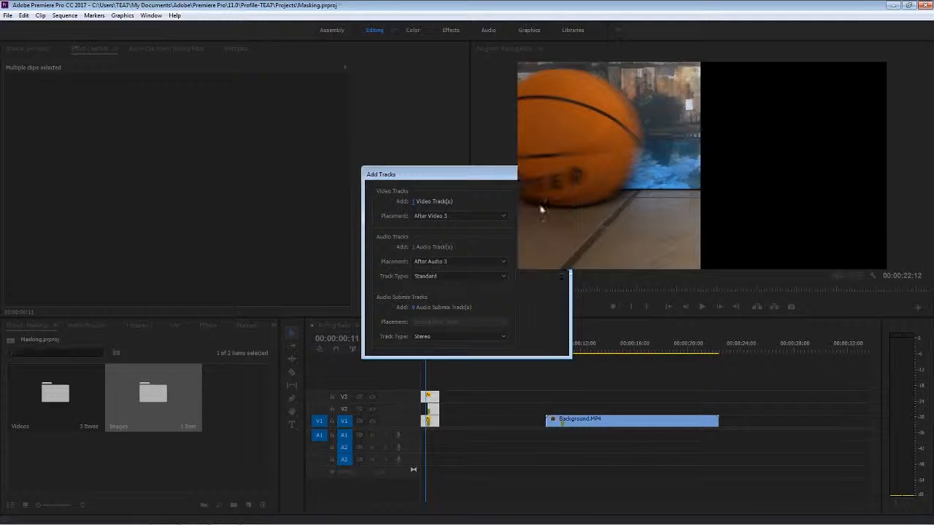
drag(430, 383, 430, 382)
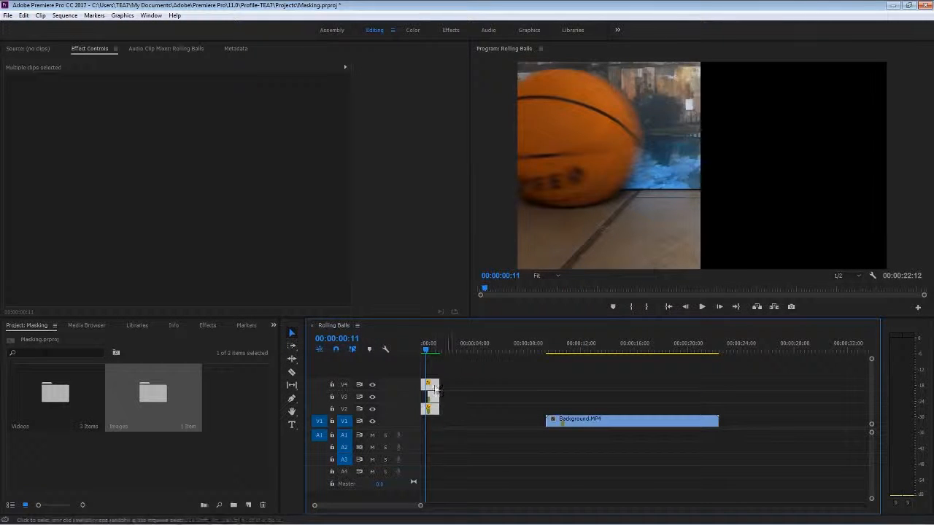
- Move the Background.MP4 clip on V1 to the start of the sequence beneath the ball clips and play the result
drag(547, 349, 567, 349)
click(587, 422)
drag(588, 423, 458, 419)
click(424, 348)
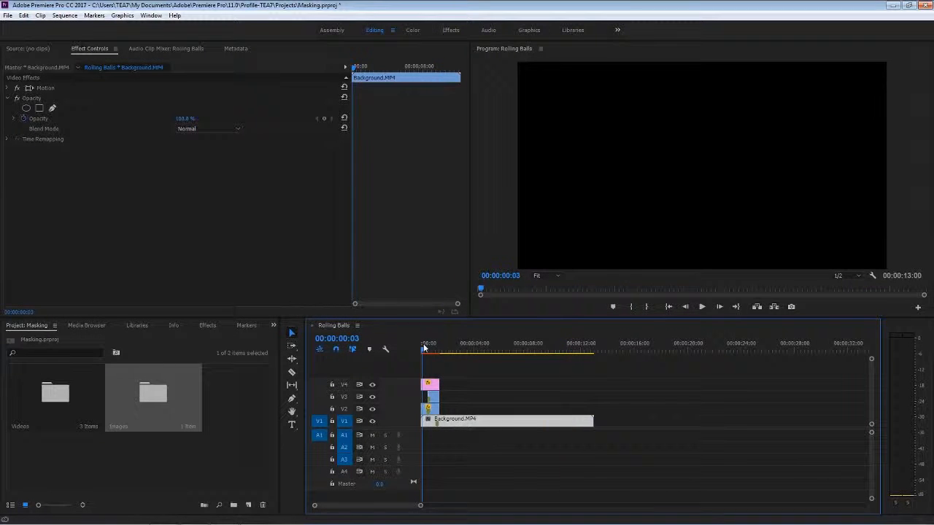
key(space)
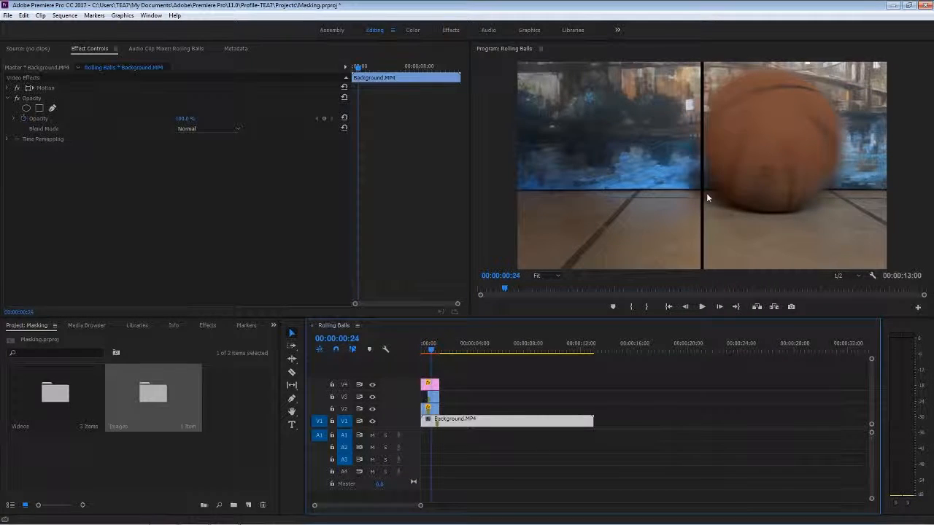
key(c)
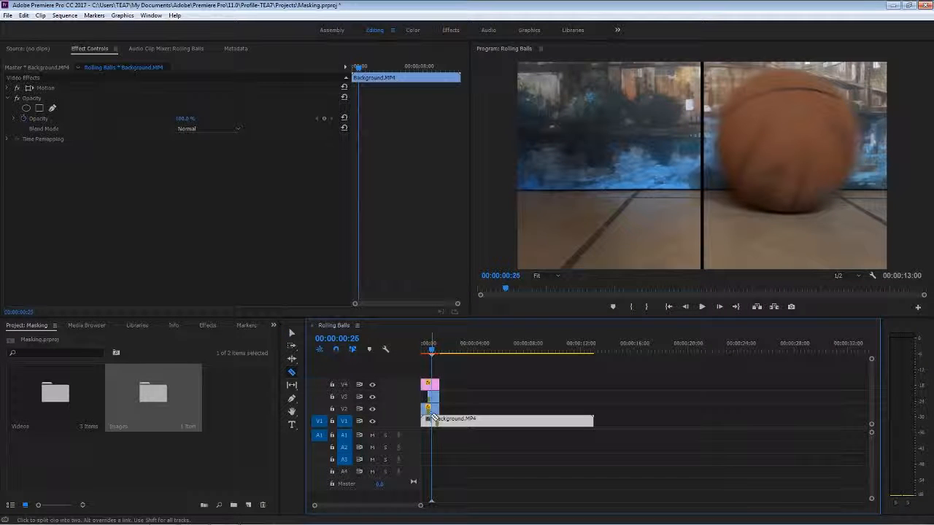
key(v)
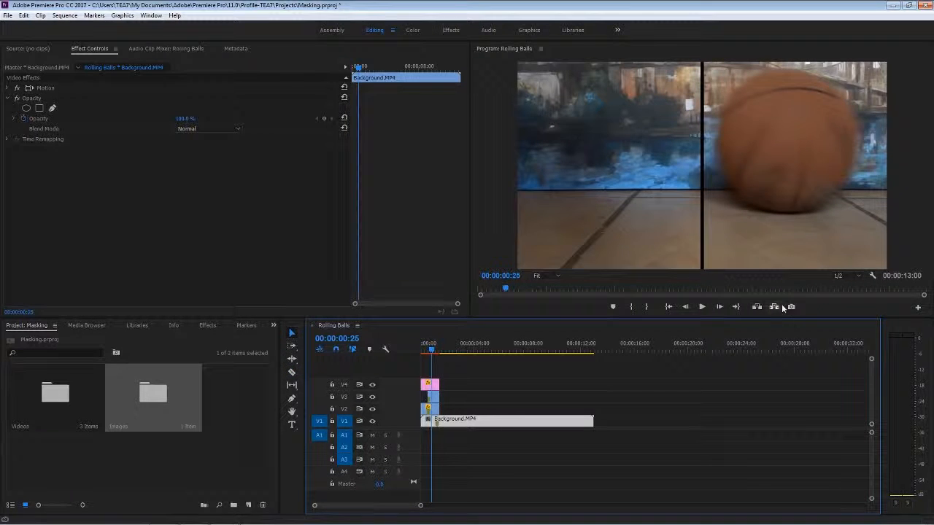
click(791, 307)
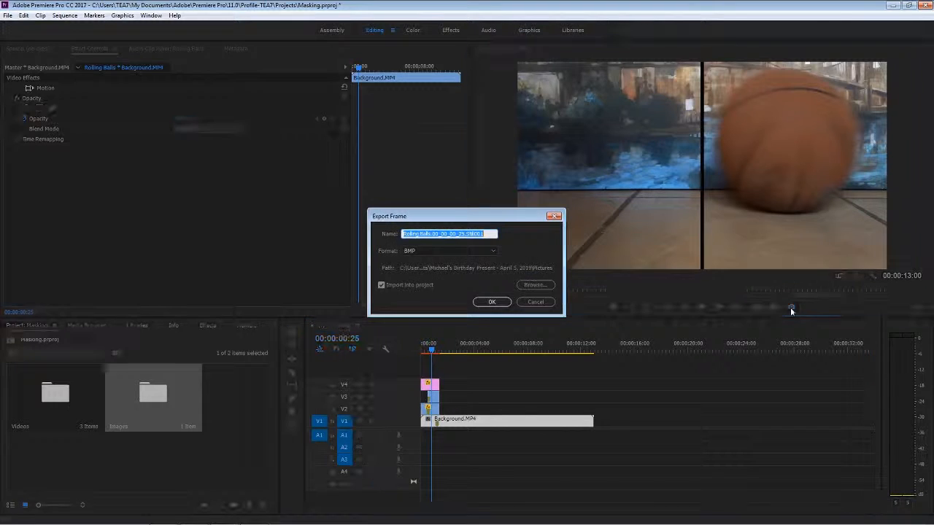
click(528, 299)
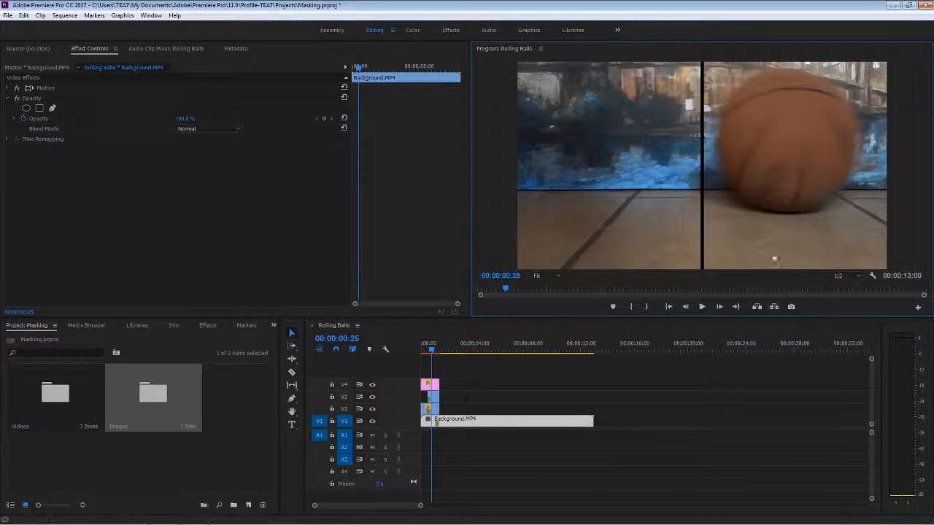
- Hide the output of video tracks V2, V3 and V4 so only the background track shows
click(372, 410)
click(372, 408)
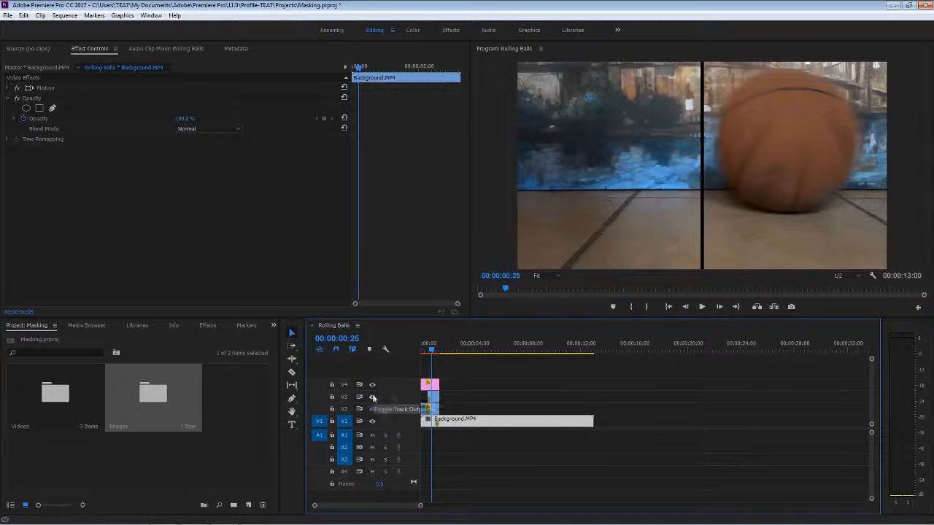
click(372, 396)
click(372, 385)
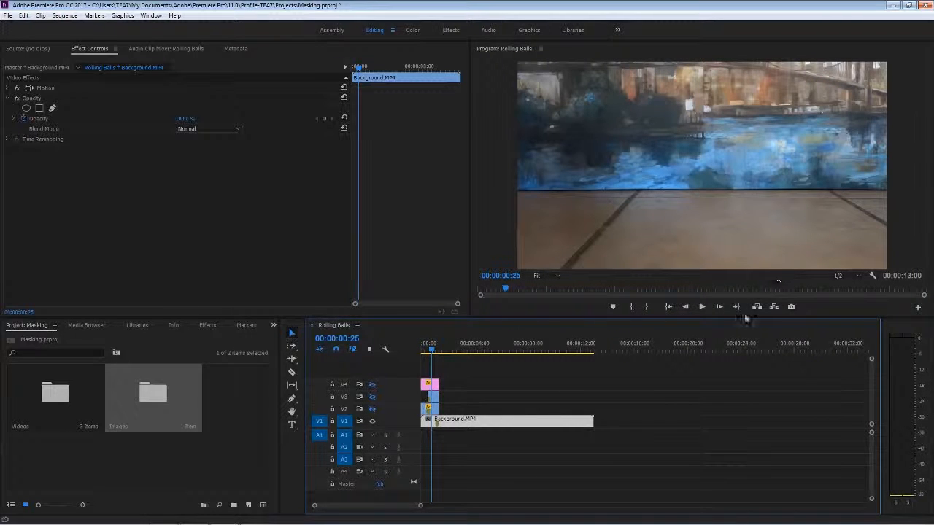
- Export the background frame at 00:00:00:25 as a still named Background, with Import into project enabled
click(791, 307)
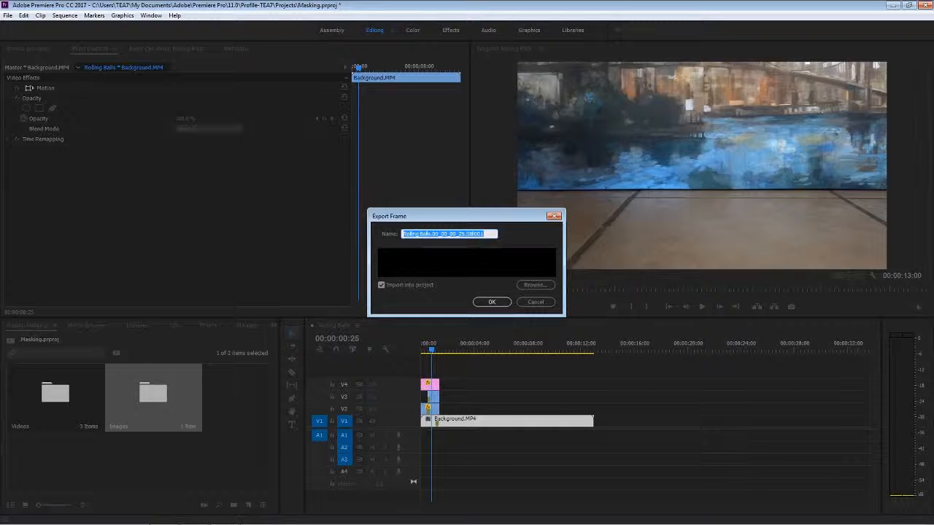
text(Background)
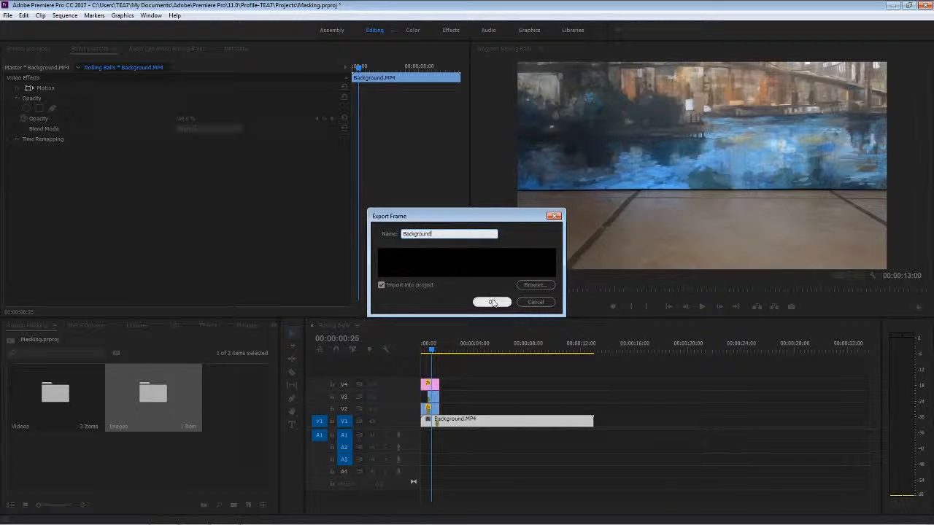
click(519, 286)
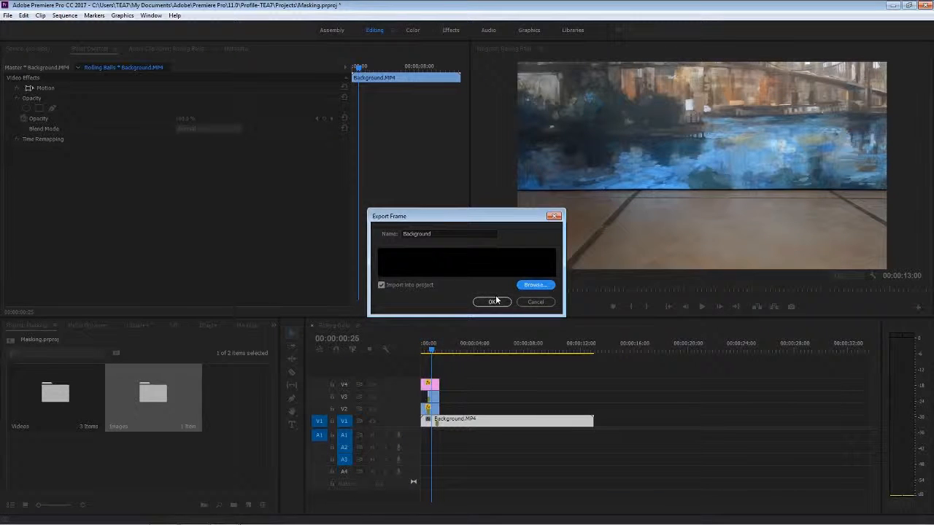
click(496, 300)
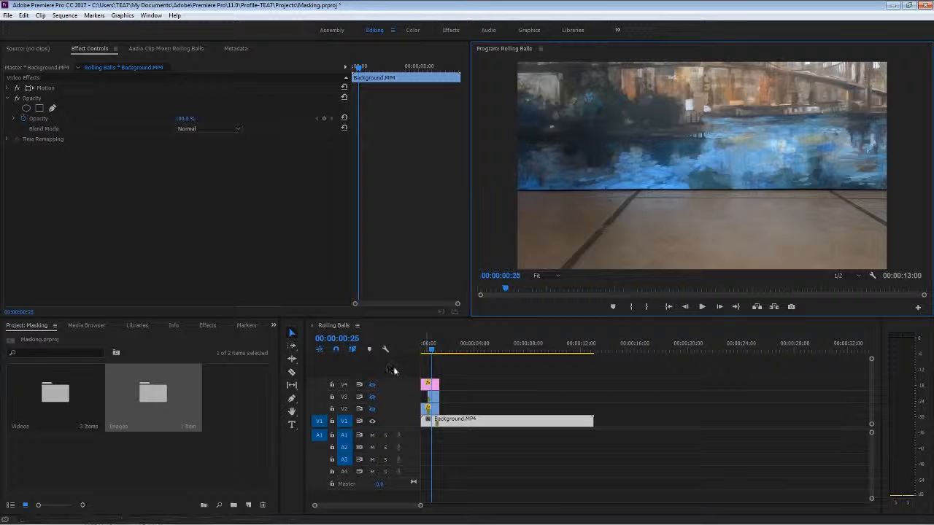
- Move the exported Background.bmp into the Images bin, open the bin and select the still
drag(239, 397, 146, 387)
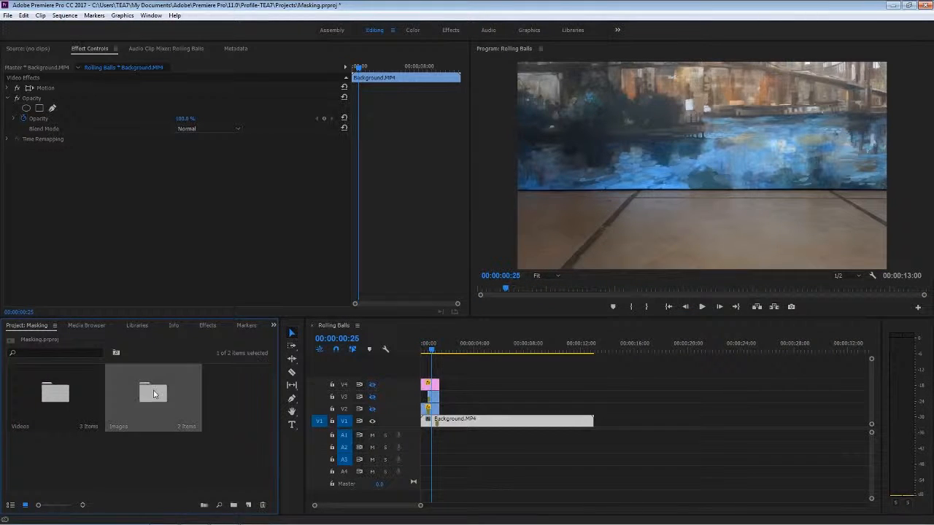
double_click(149, 391)
click(209, 149)
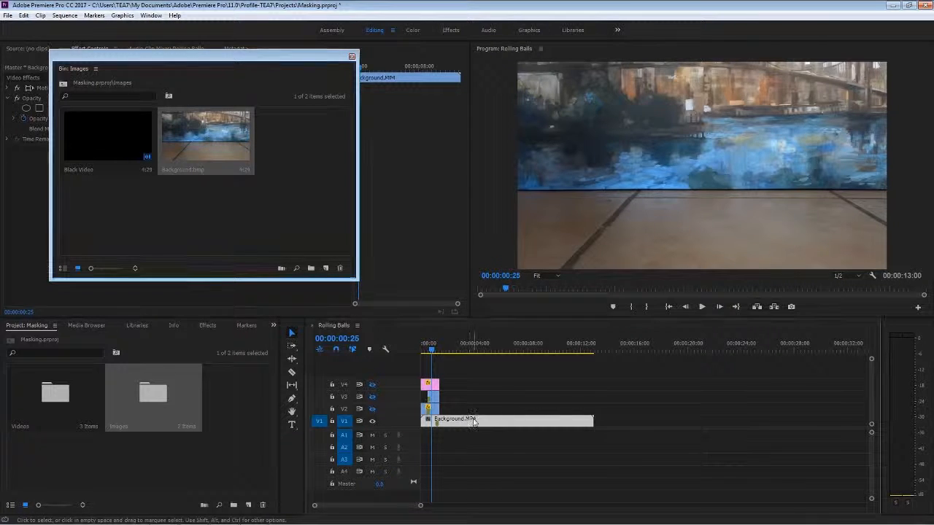
- Replace Background.MP4 on V1 with the Background.bmp still, trim its end to match the ball clips, and close the Images bin
key(Delete)
drag(232, 163, 426, 418)
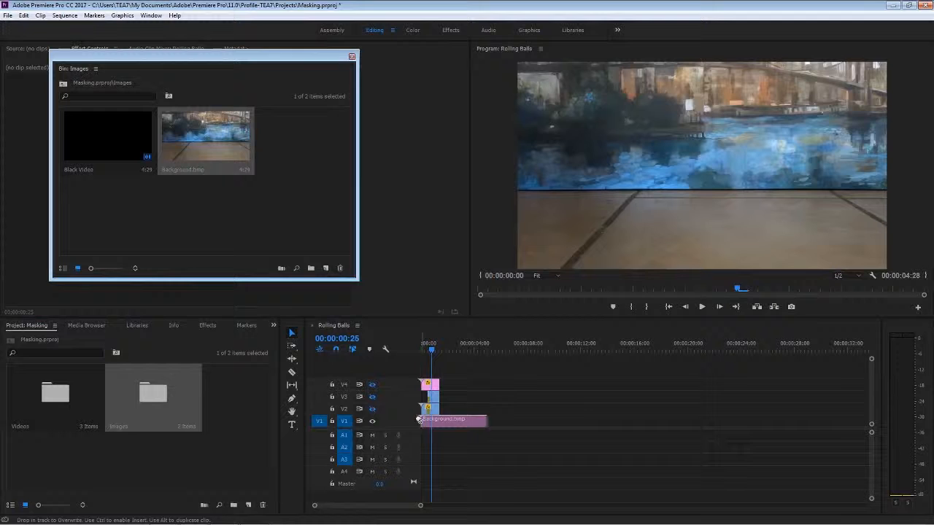
drag(485, 418, 438, 414)
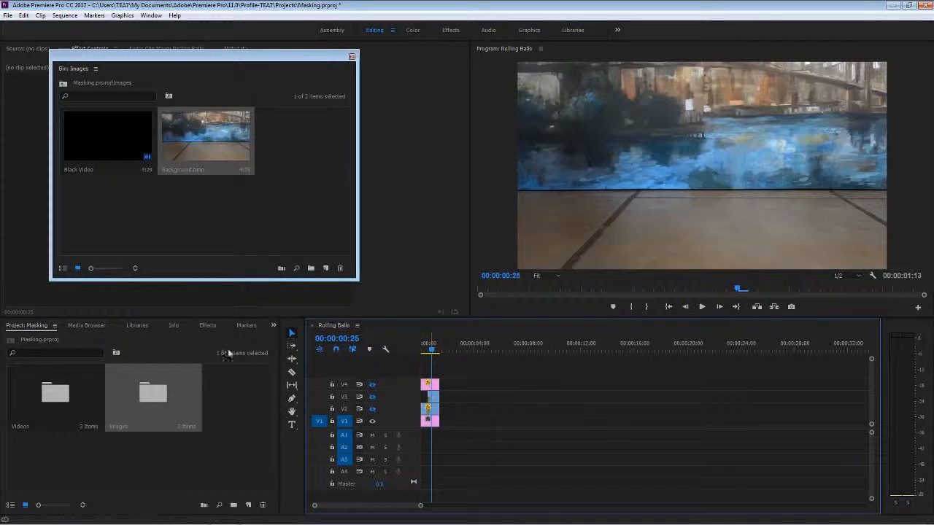
click(351, 56)
- Turn the output of tracks V2, V3 and V4 back on and play the composite from the start
drag(431, 349, 415, 355)
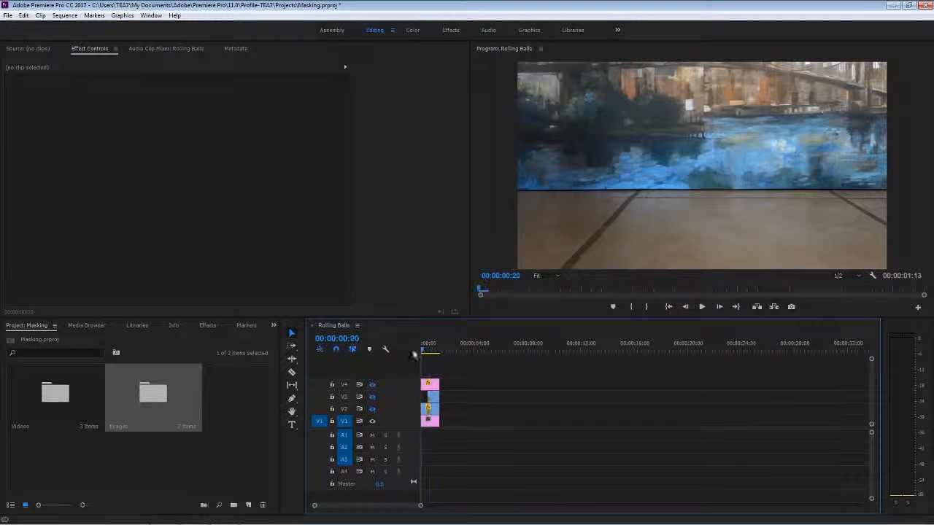
click(372, 385)
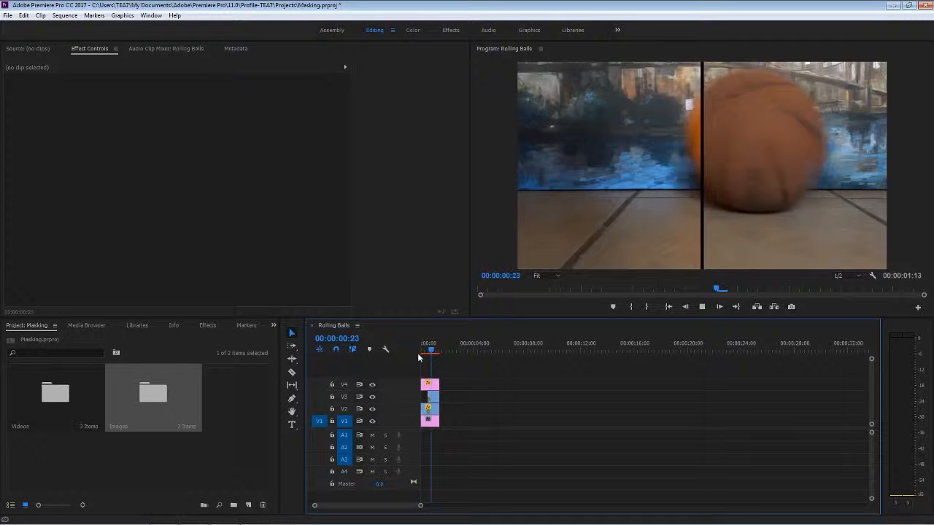
key(space)
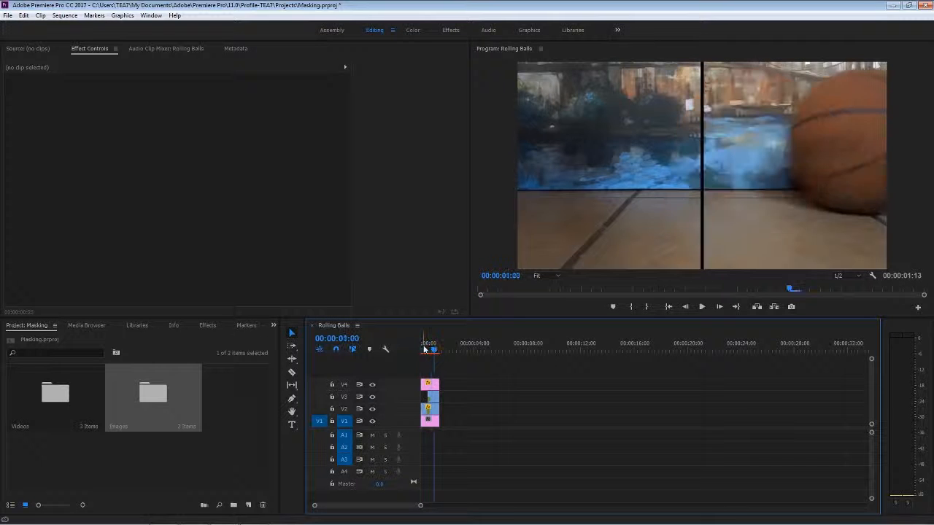
mouse_move(423, 350)
mouse_down()
mouse_move(432, 352)
mouse_move(419, 357)
mouse_up()
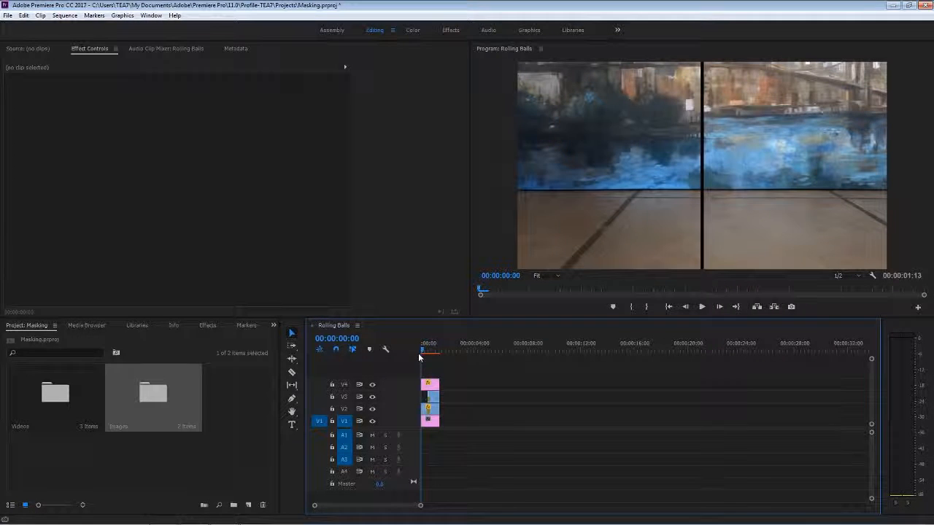
key(space)
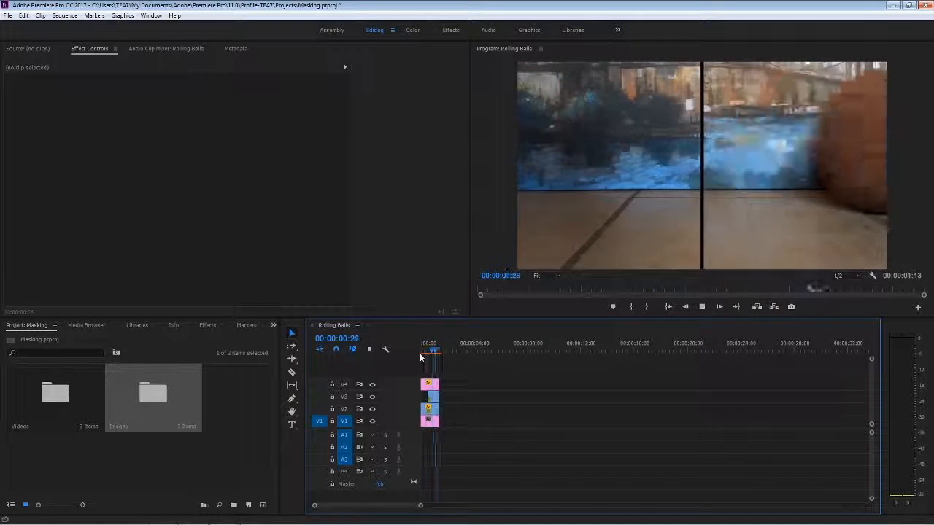
key(space)
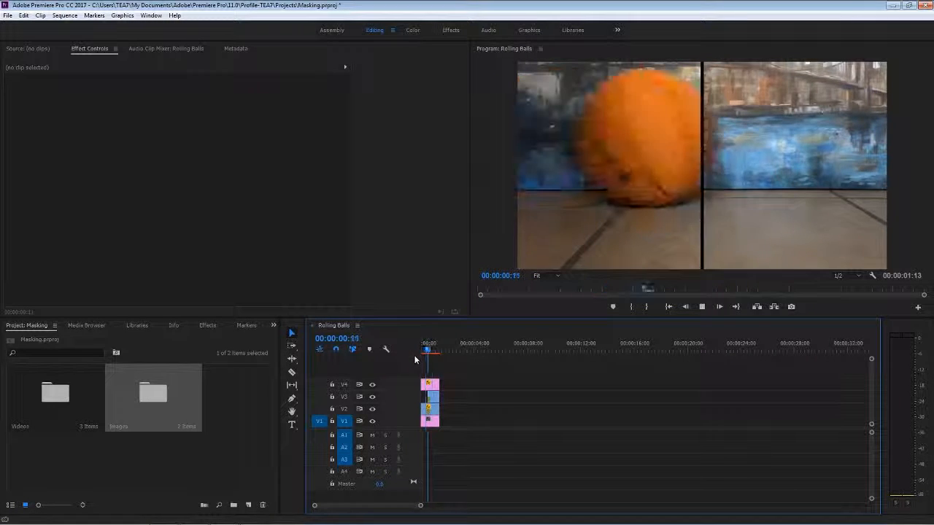
drag(435, 355, 407, 356)
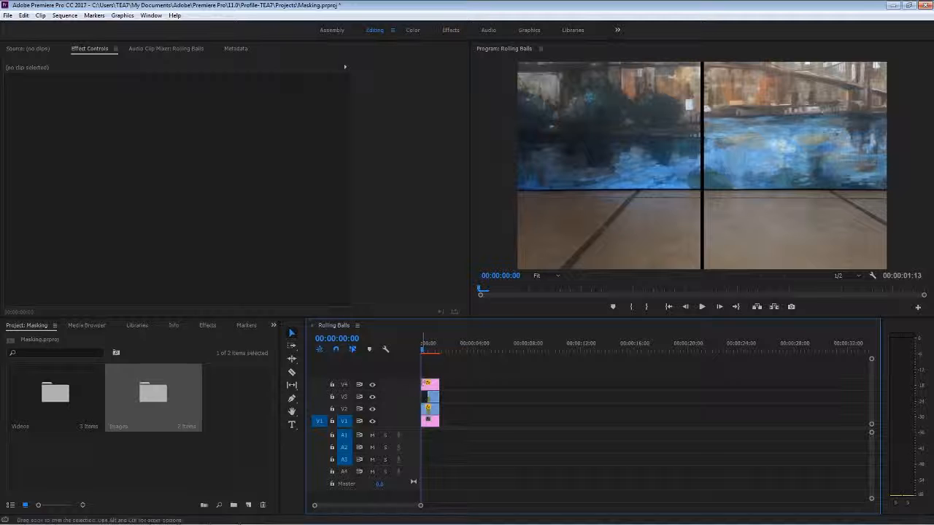
- Render the sequence for smooth preview and return the playhead to the start
key(Return)
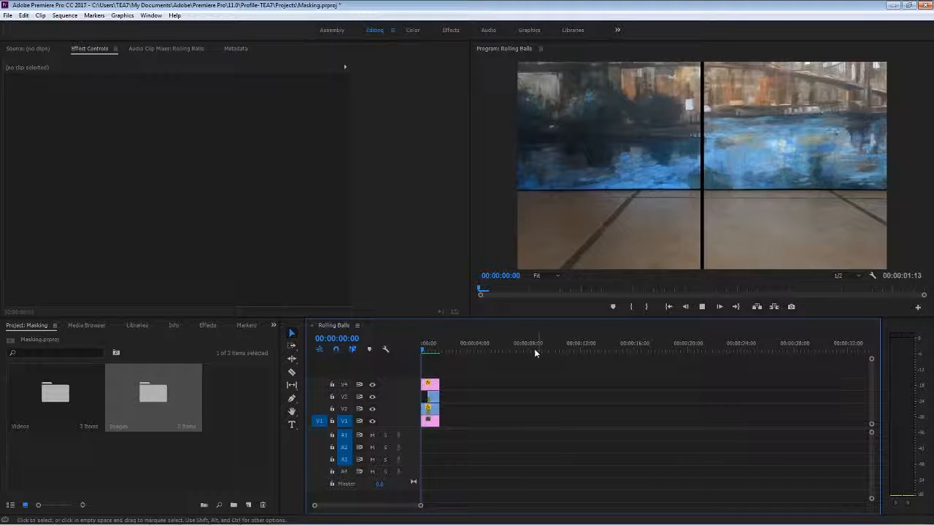
click(422, 350)
click(420, 350)
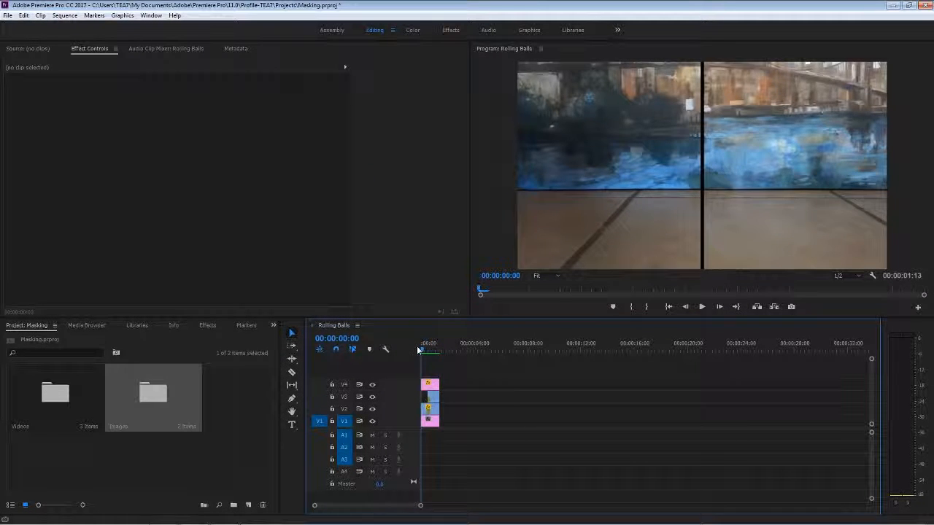
drag(418, 351, 416, 353)
- Try to set the speed of the two ball clips on V2 and V3 to 200%
click(433, 403)
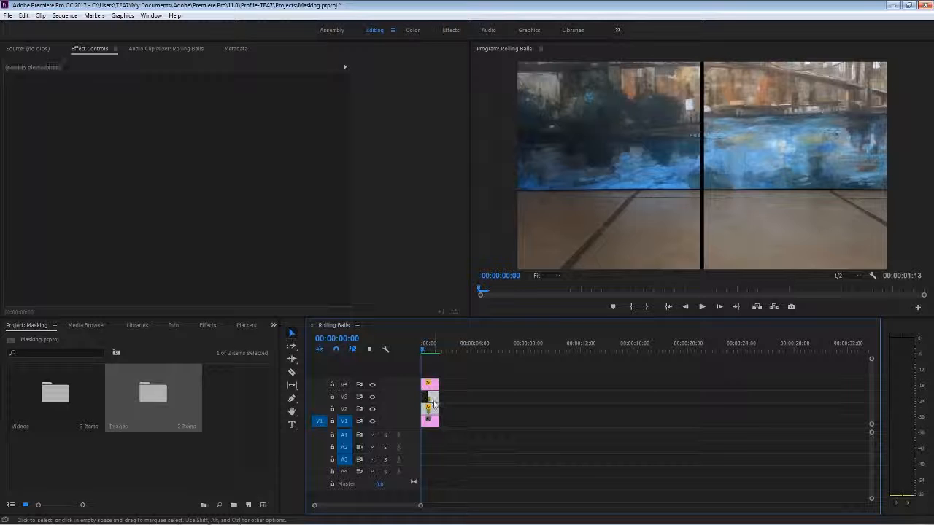
right_click(433, 402)
click(467, 354)
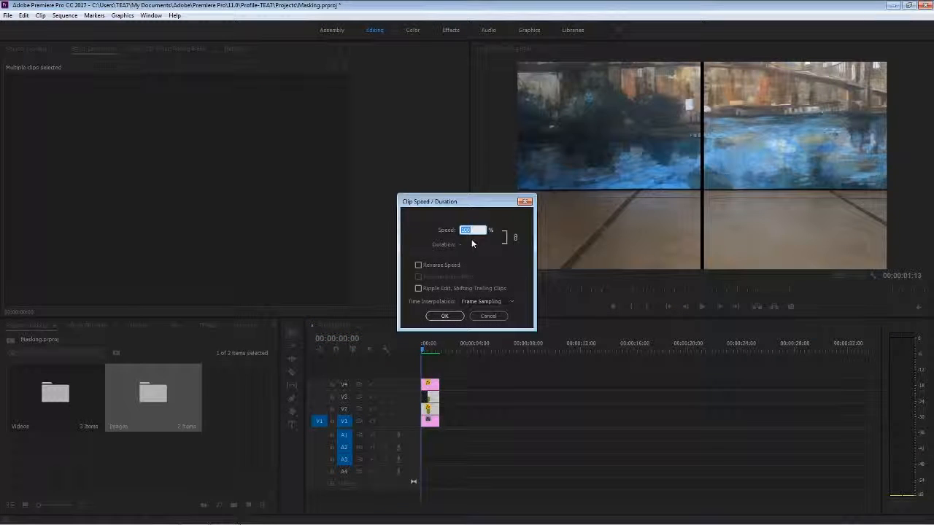
text(200)
key(Return)
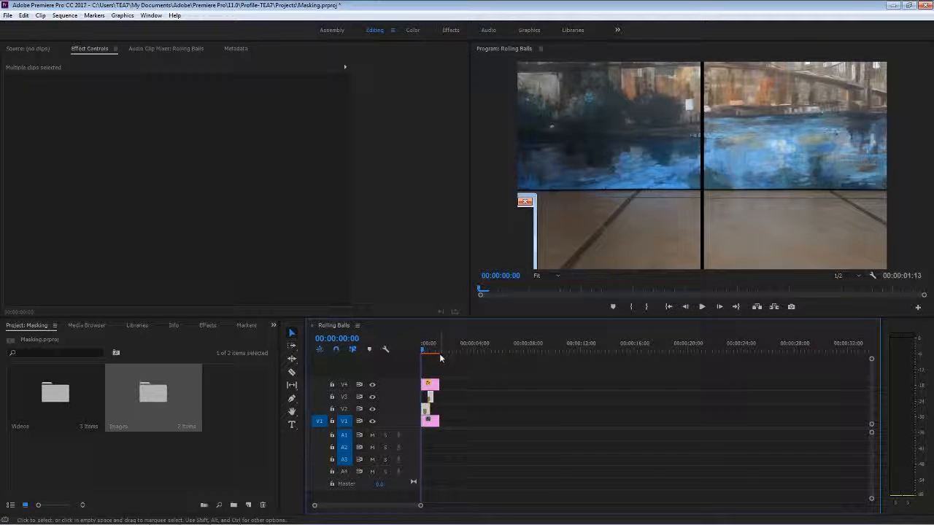
right_click(433, 401)
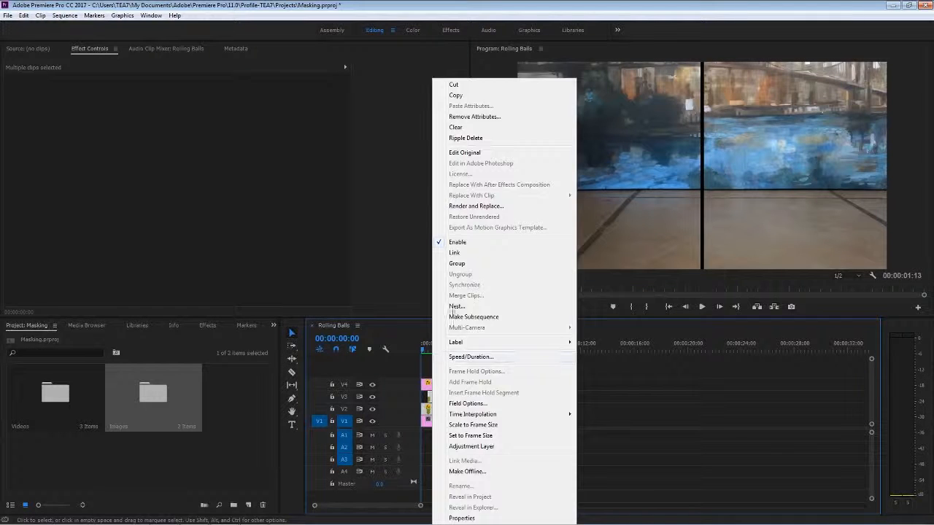
click(644, 380)
- Copy the whole stack of clips on V1–V4, paste a duplicate at about 00:00:06 on the timeline, and select the original stack
drag(442, 442, 426, 339)
key(End)
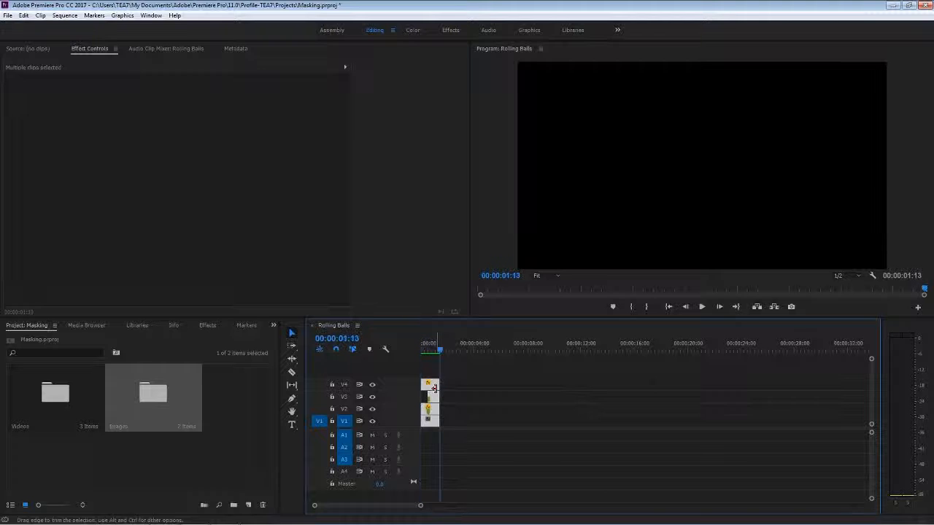
key(ctrl+c)
click(502, 344)
key(ctrl+v)
drag(446, 368, 432, 433)
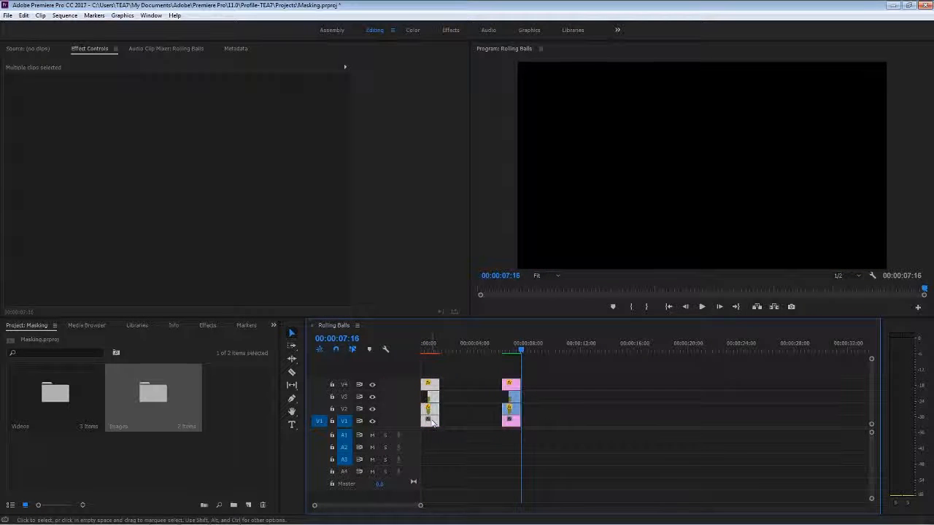
- Nest the original stack of clips at the start of the timeline as Nested Sequence 01
right_click(430, 422)
click(471, 306)
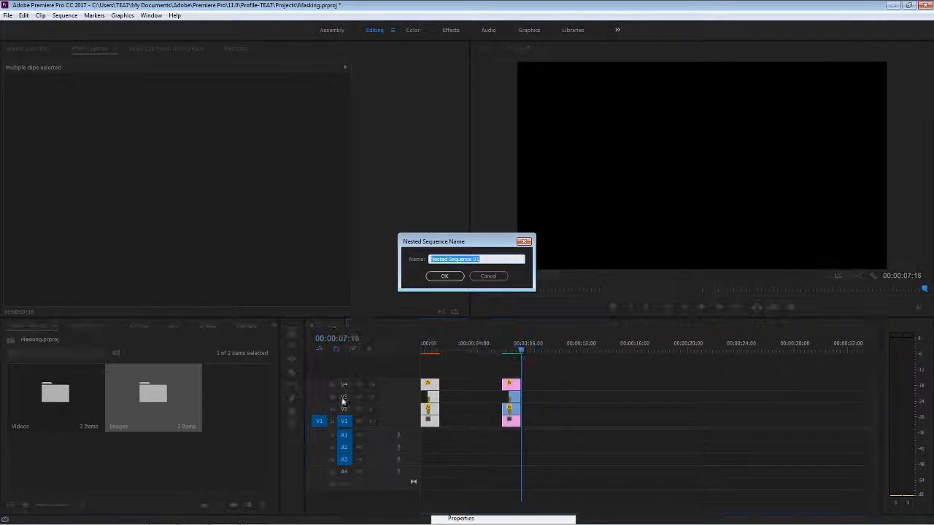
click(444, 276)
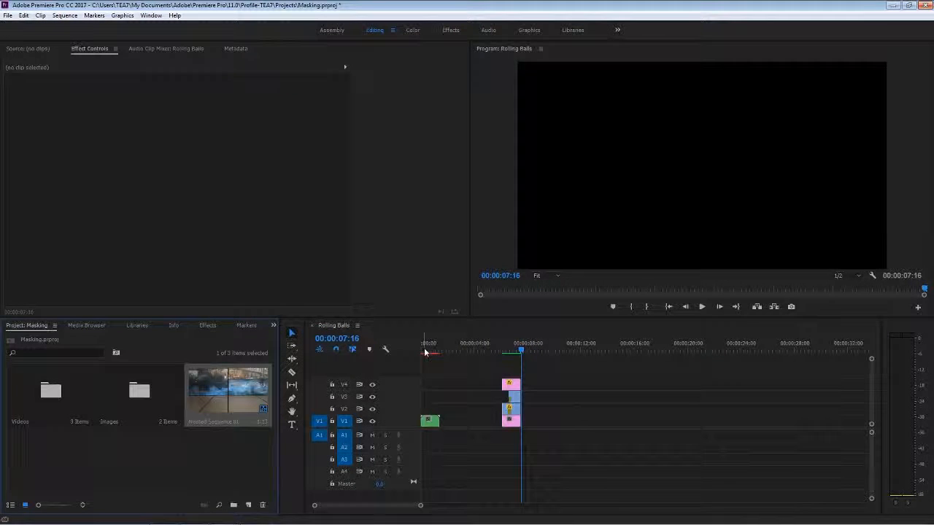
- Set the speed of the nested sequence clip to 200%
right_click(437, 423)
click(433, 425)
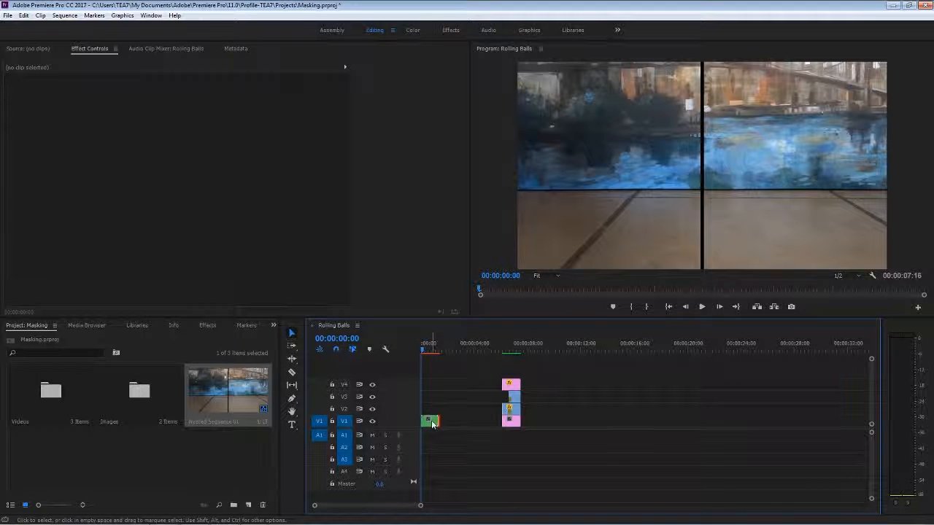
right_click(429, 424)
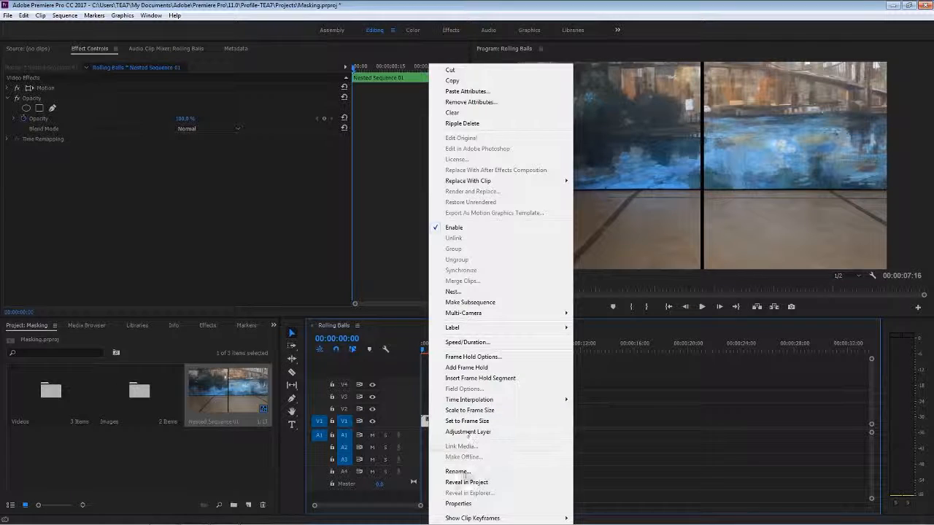
click(469, 343)
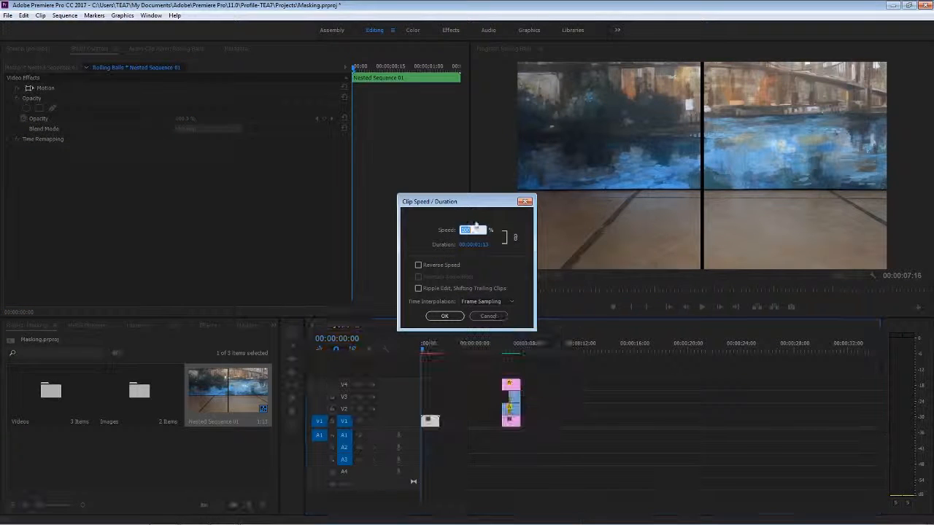
text(200)
key(Return)
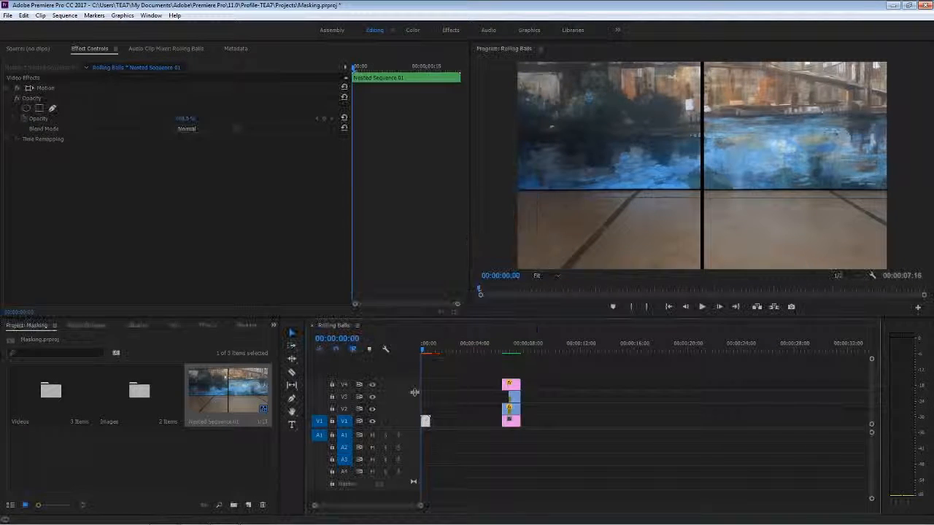
- Play the nested clip from the start several times, step through its last frames, and return the playhead to 00:00:00:00
click(469, 397)
key(space)
key(space)
drag(428, 350, 427, 351)
key(space)
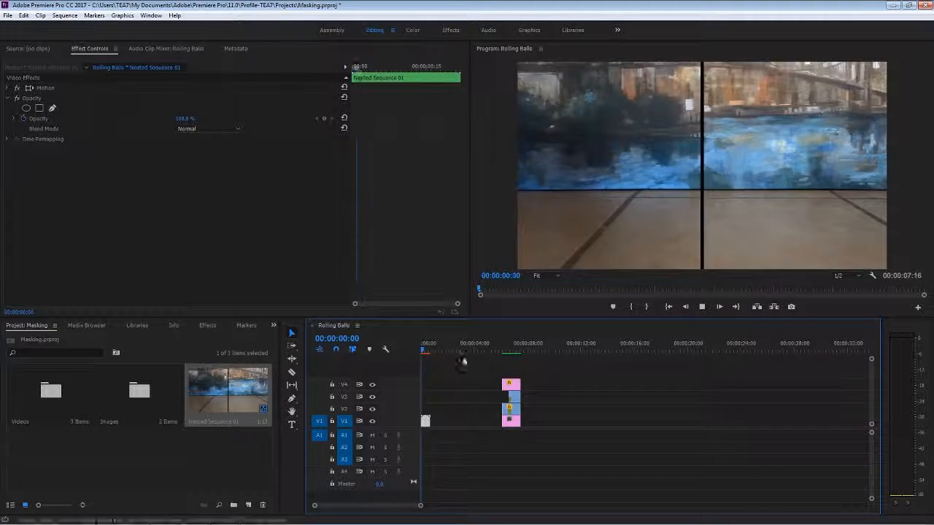
key(space)
click(430, 349)
drag(410, 349, 410, 349)
key(space)
key(space)
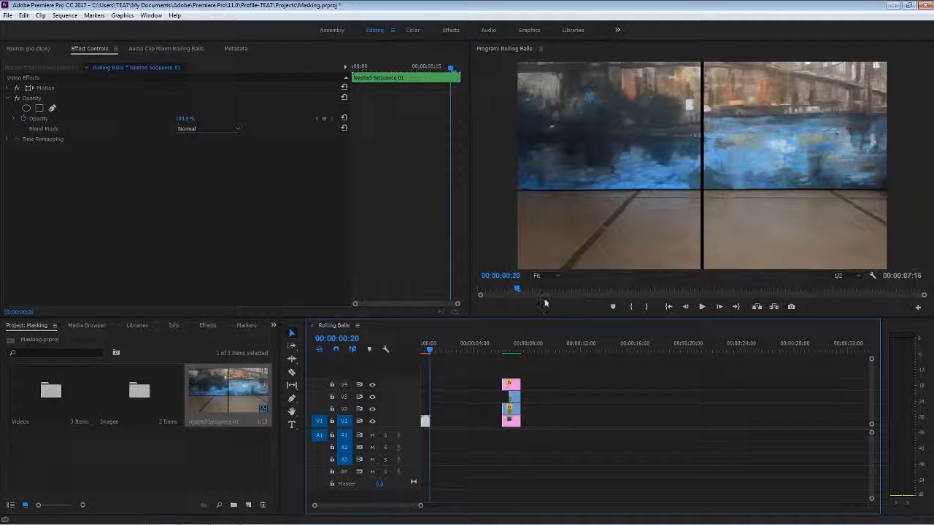
key(Right)
key(Right)
key(Right)
key(Right)
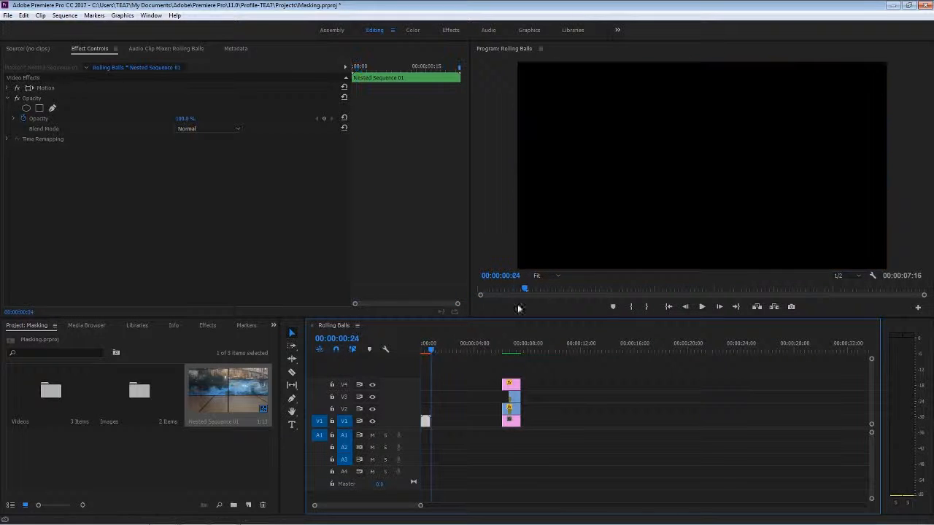
click(426, 350)
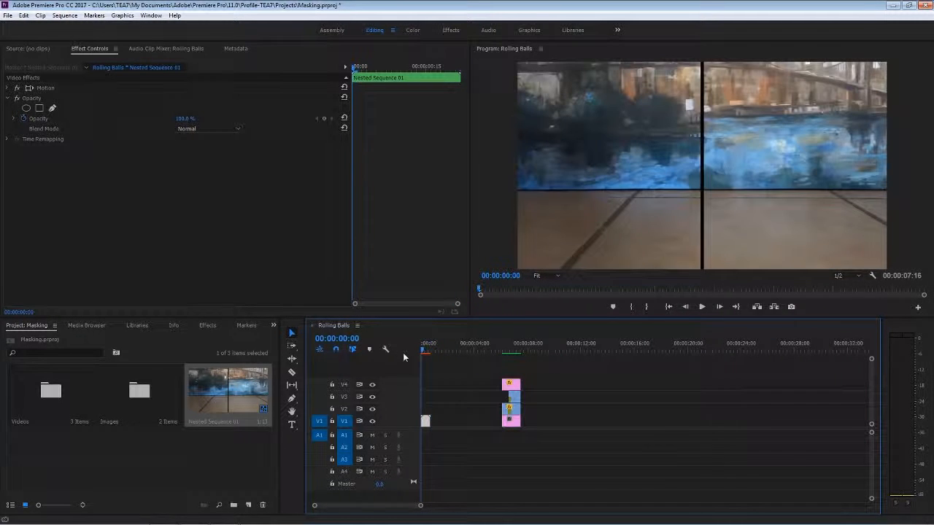
- Set the speed of the nested sequence clip on V1 to 150%
right_click(426, 420)
click(466, 341)
text(150)
key(Return)
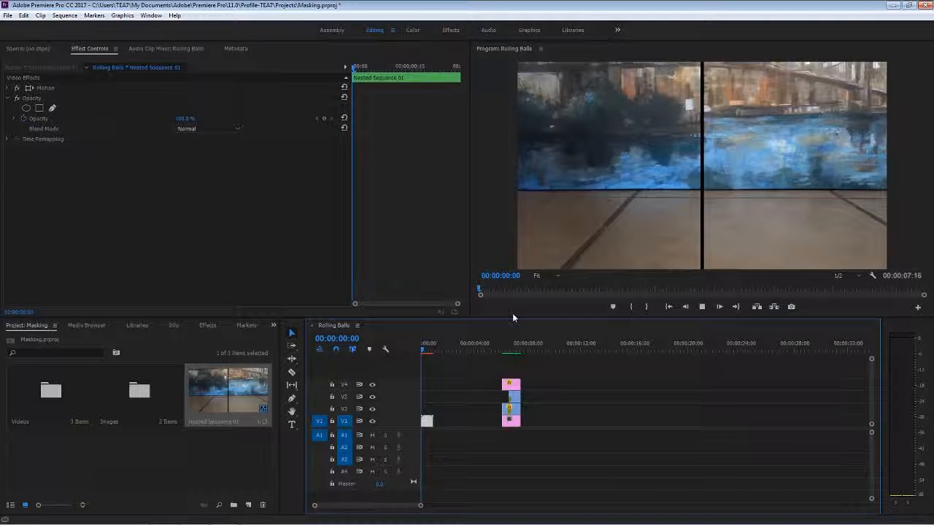
- Play the nested clip, render the sequence from the start, and scrub through the rendered result
key(space)
key(space)
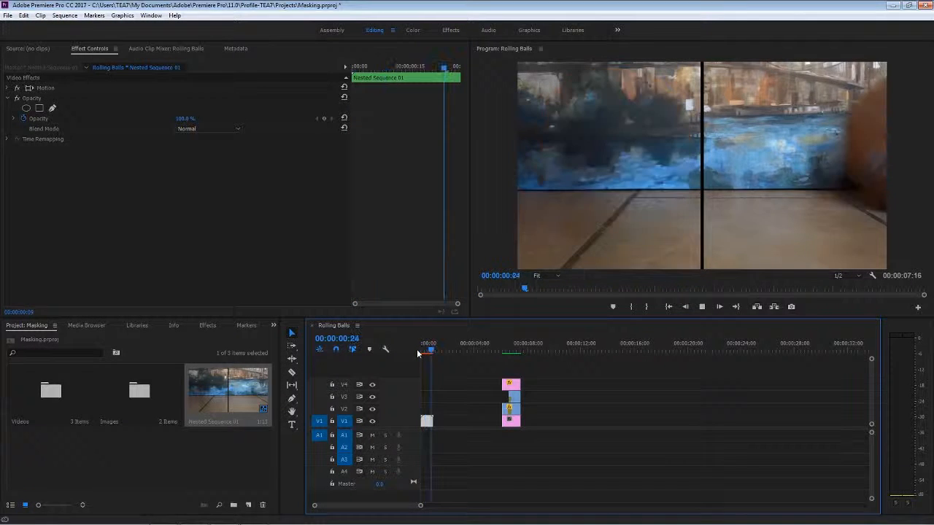
key(space)
key(Home)
key(Return)
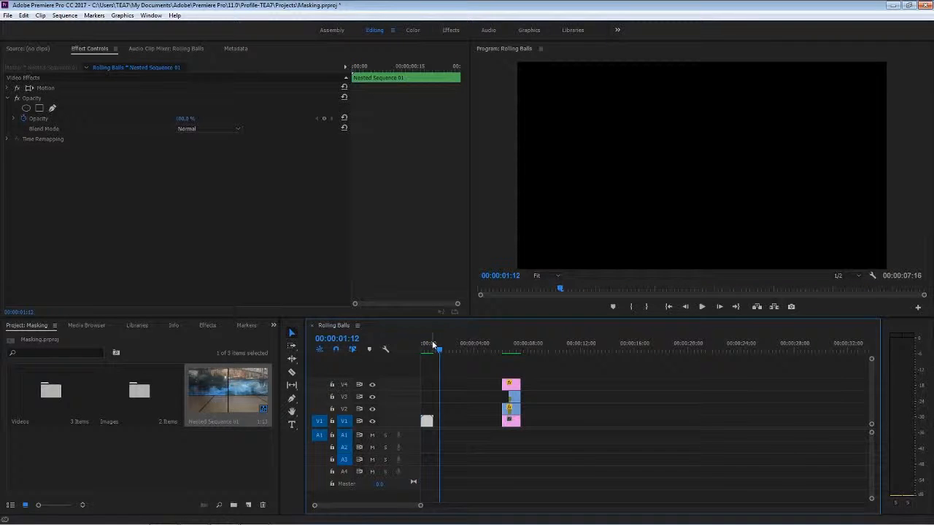
drag(433, 345, 425, 349)
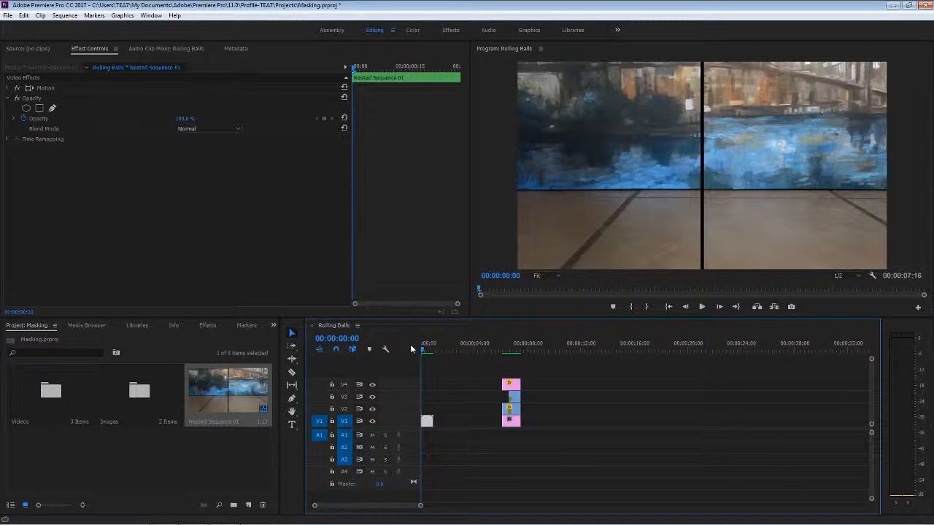
click(428, 350)
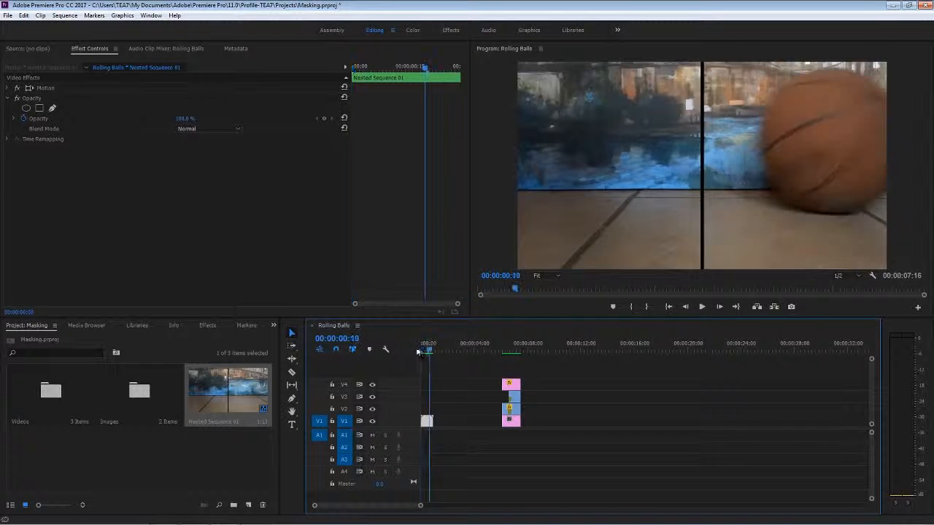
click(434, 350)
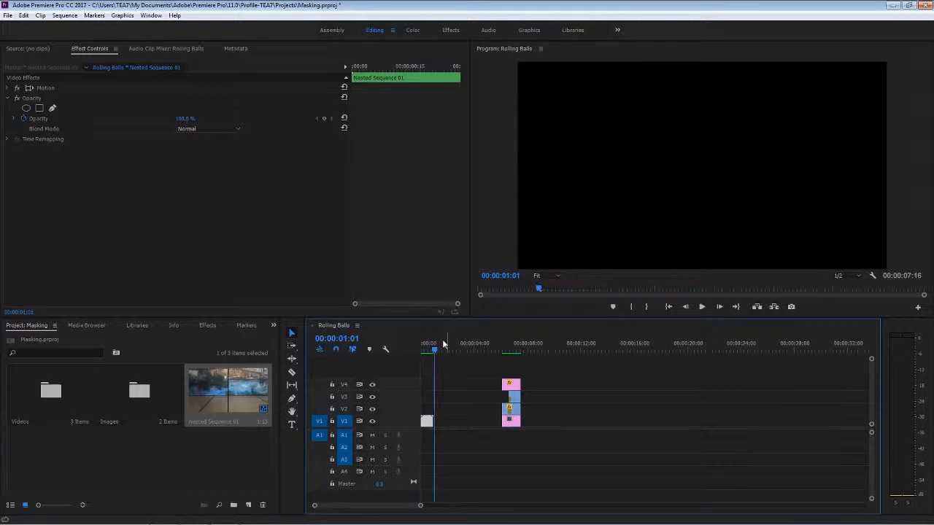
- Try removing the duplicate stack at about 00:00:06, scrub through the nested clip alone, and undo the deletion
drag(483, 367, 561, 467)
key(Delete)
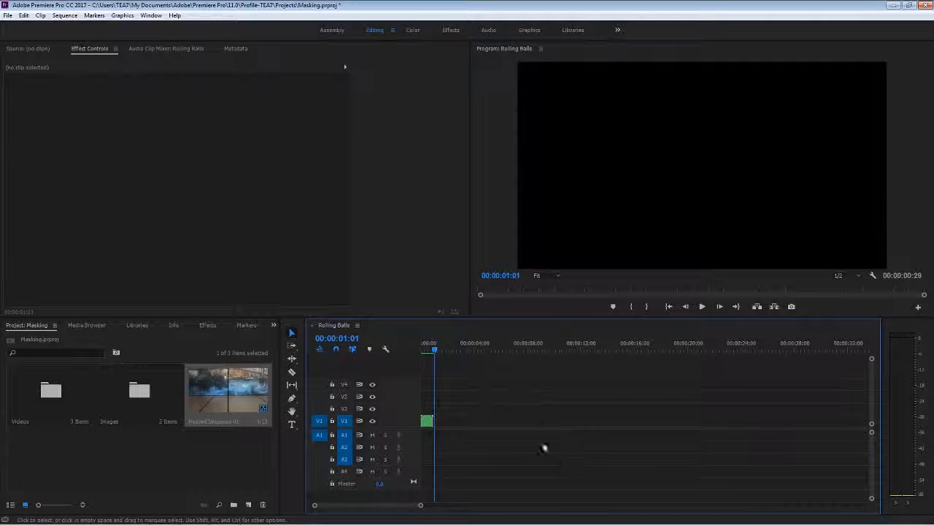
key(Home)
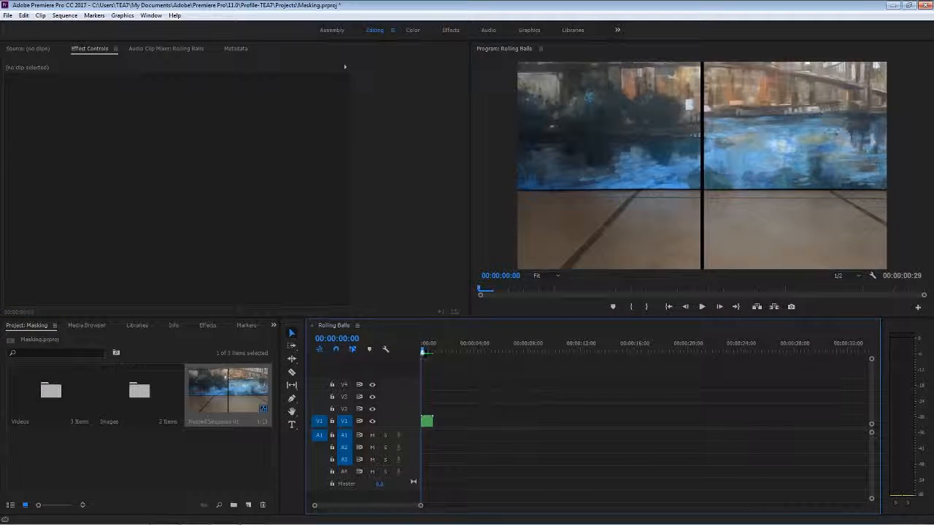
click(426, 351)
click(429, 350)
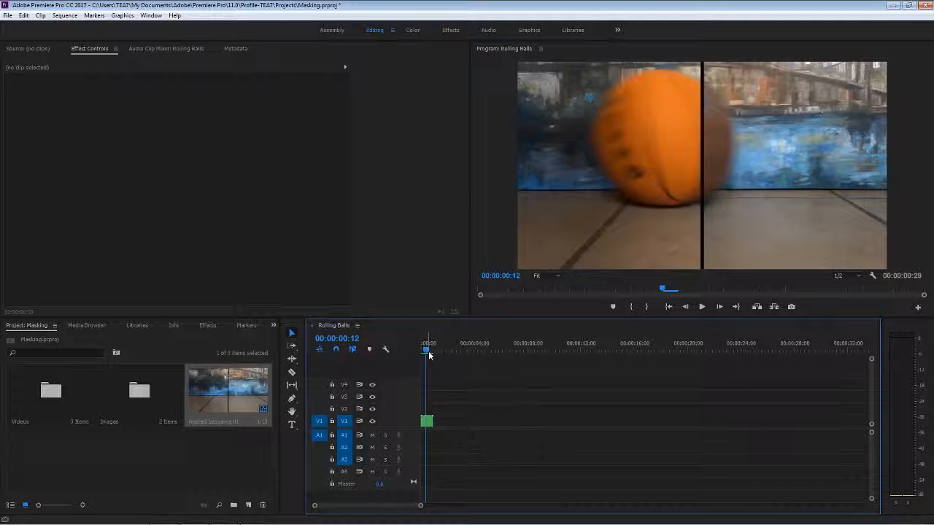
key(ctrl+z)
- Select Mask (1) of the V3 ball clip in the duplicate stack and view the program at 25% zoom
click(508, 340)
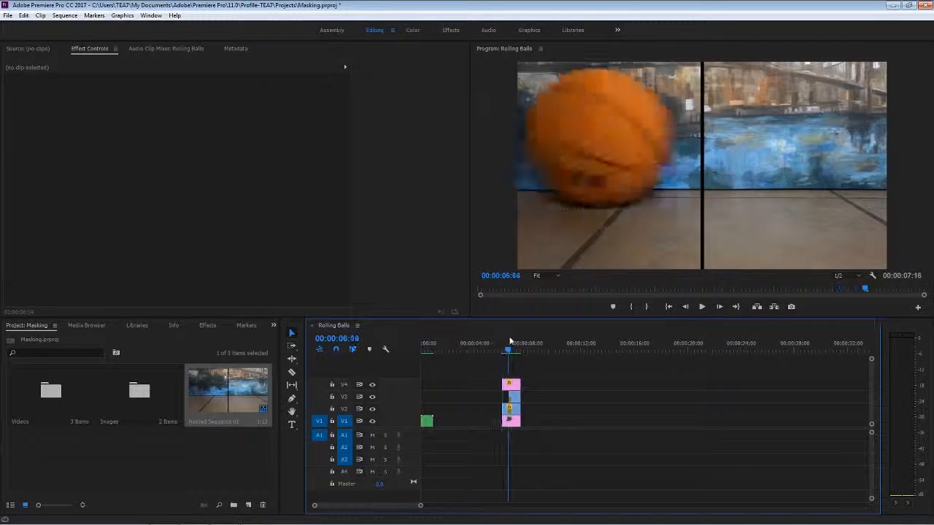
click(515, 399)
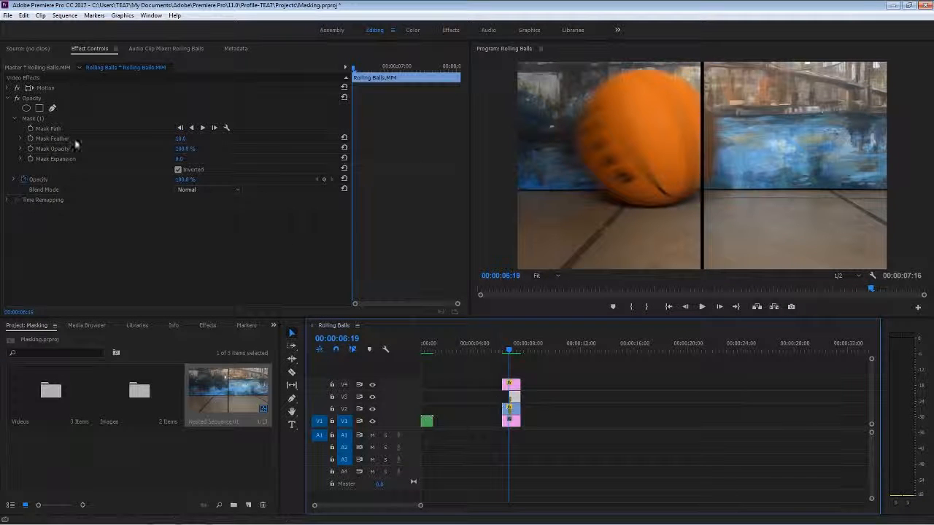
click(78, 119)
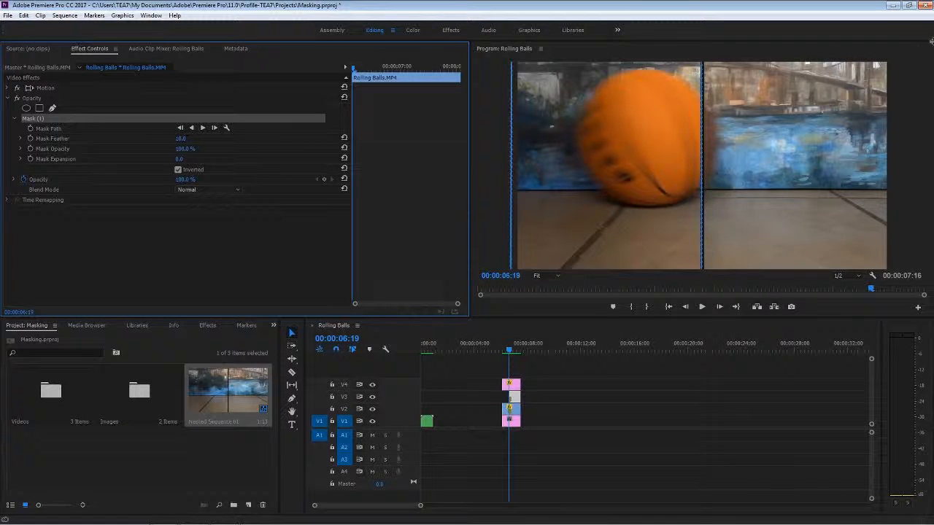
click(541, 285)
click(541, 277)
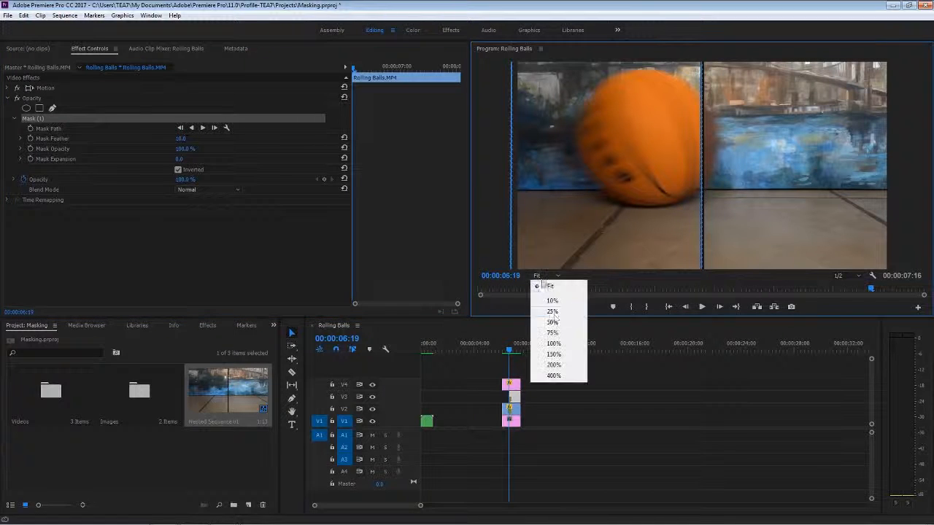
click(553, 312)
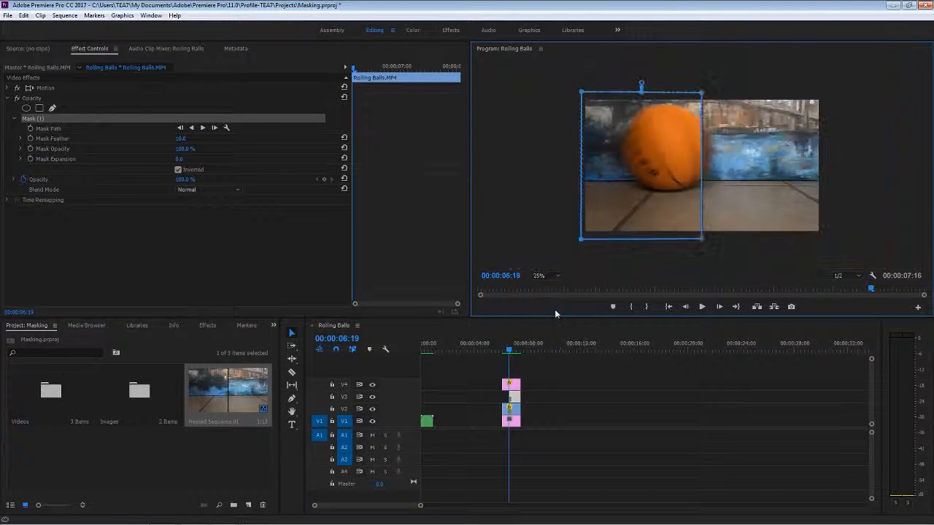
- Try a larger Mask Expansion on the V3 ball clip's mask and reset it
click(21, 158)
drag(178, 183, 227, 187)
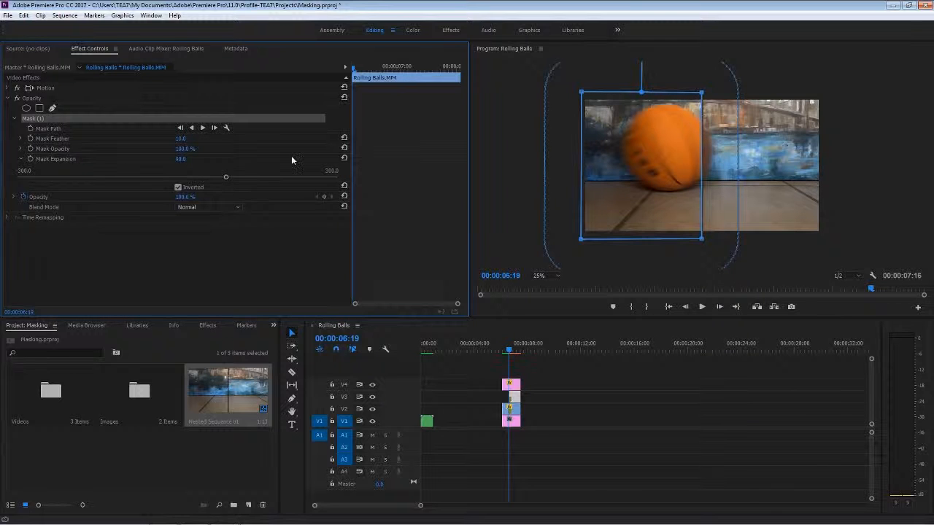
click(19, 159)
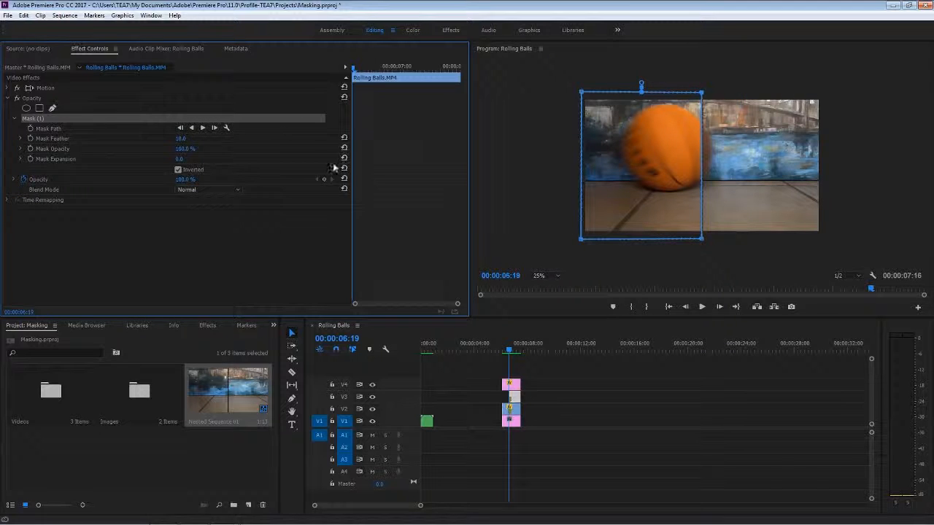
- Try a Mask Feather of 71.4 and higher on the V3 ball clip's mask, and reset the feather
click(20, 138)
drag(27, 156, 97, 188)
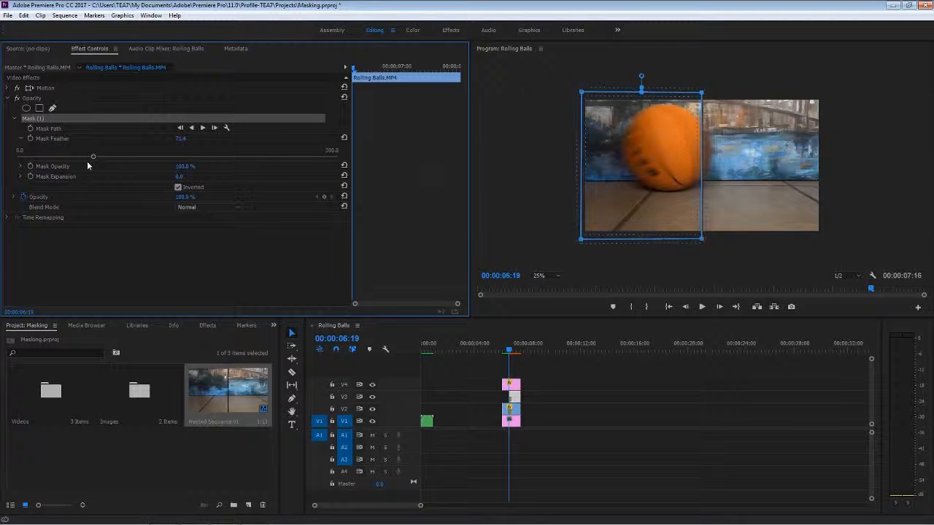
drag(93, 160, 115, 160)
drag(118, 156, 120, 157)
click(343, 138)
- Create a Bars and Tone item in the Images bin and place it on V2 after the duplicate stack
double_click(125, 409)
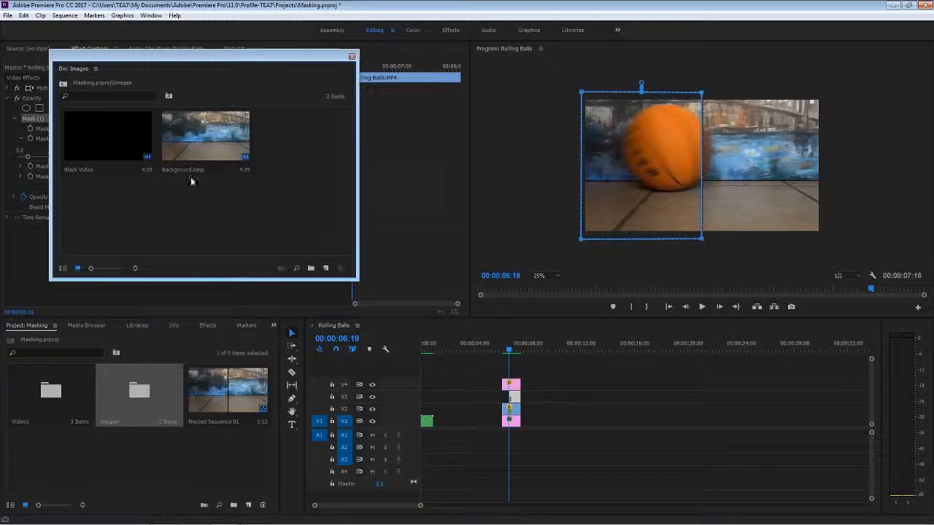
right_click(283, 210)
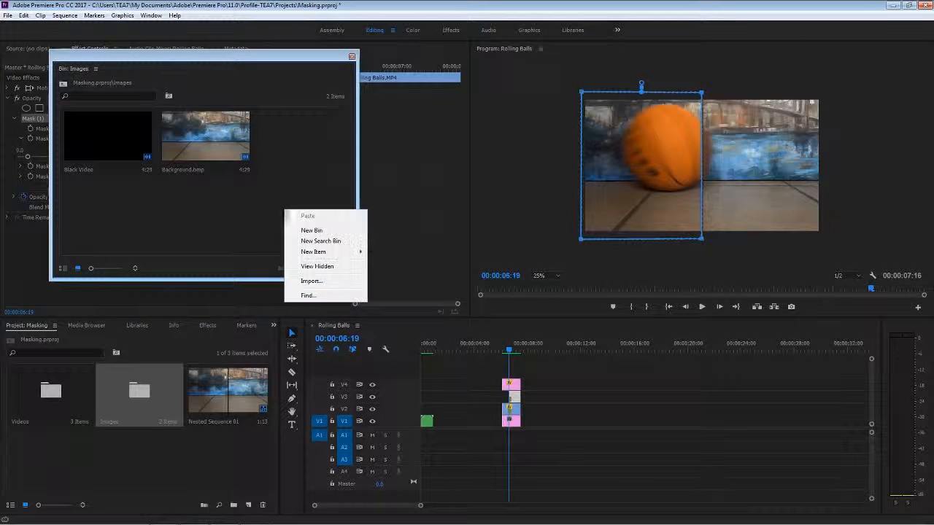
mouse_move(321, 251)
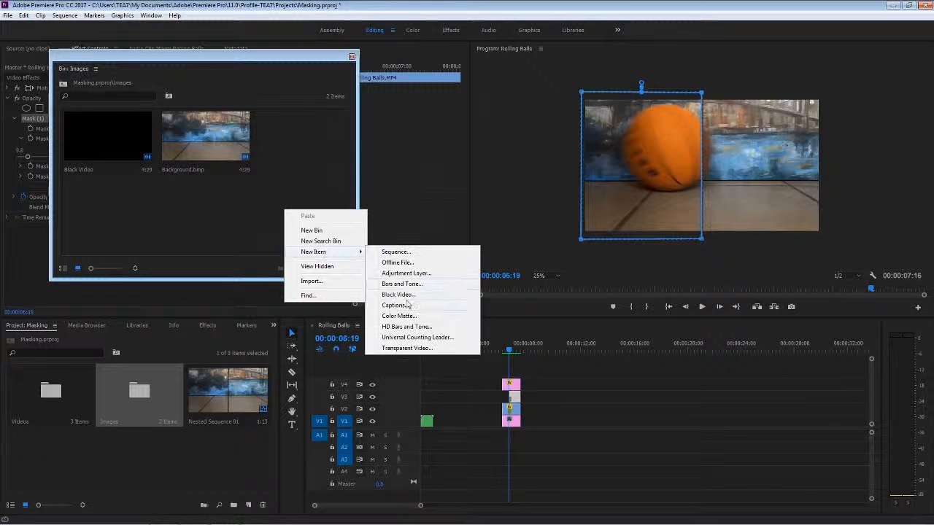
click(401, 284)
click(482, 319)
drag(262, 149, 546, 406)
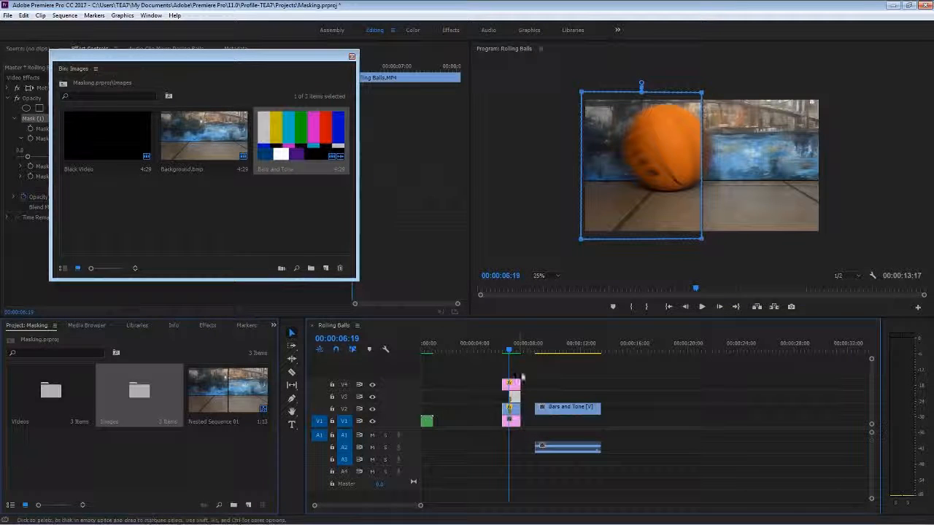
- Add one video track after Video 4 and one audio track after Audio 4
click(516, 369)
right_click(346, 373)
click(386, 429)
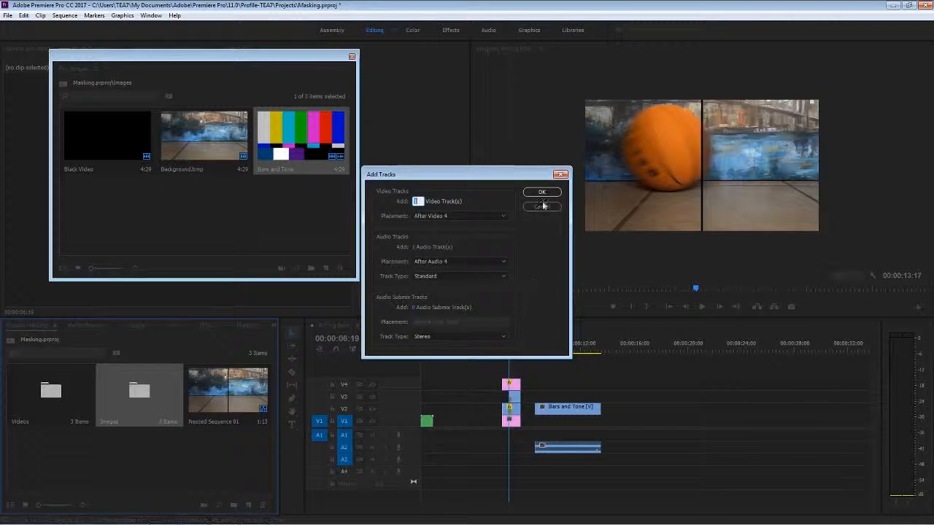
click(541, 191)
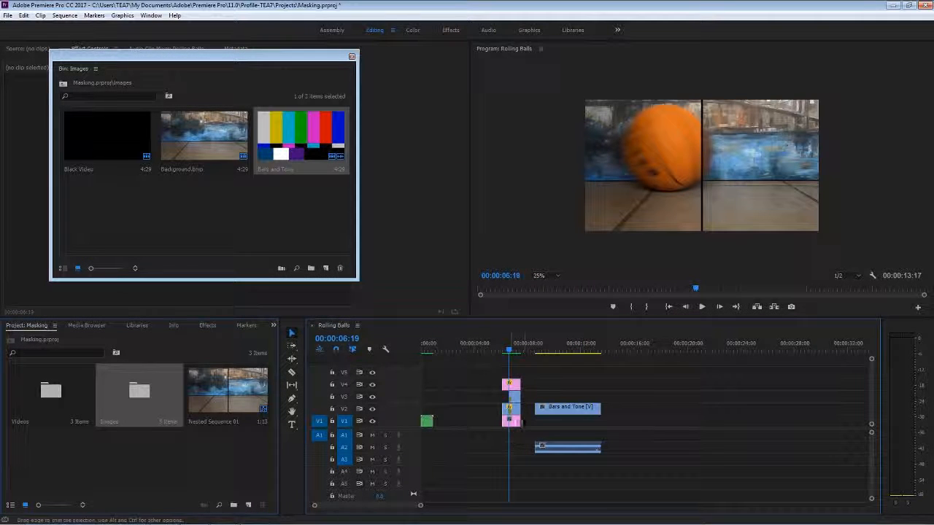
- Shift the duplicate's clips above V1 up one track, place Bars and Tone on V2 beneath them, and hide V4 at 00:00:06:25
mouse_move(529, 409)
mouse_down()
mouse_move(507, 377)
mouse_move(517, 408)
mouse_up()
click(512, 347)
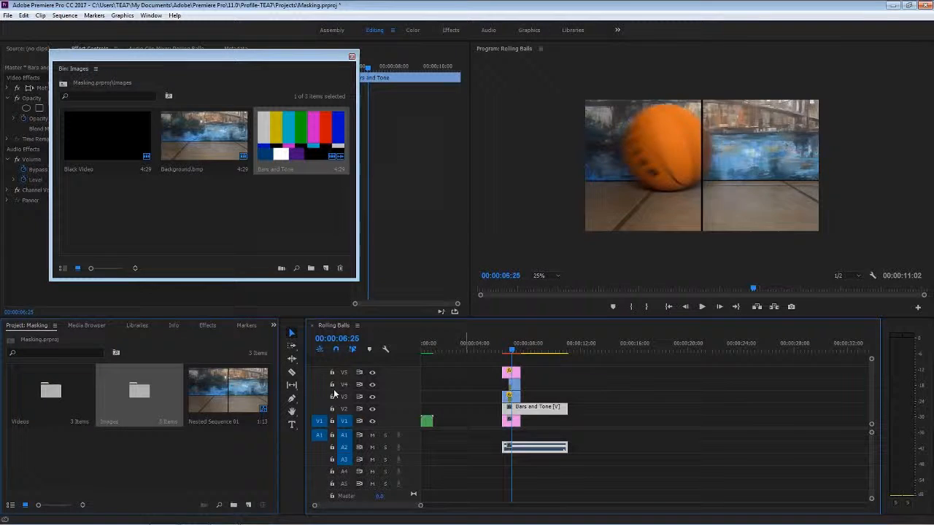
click(373, 385)
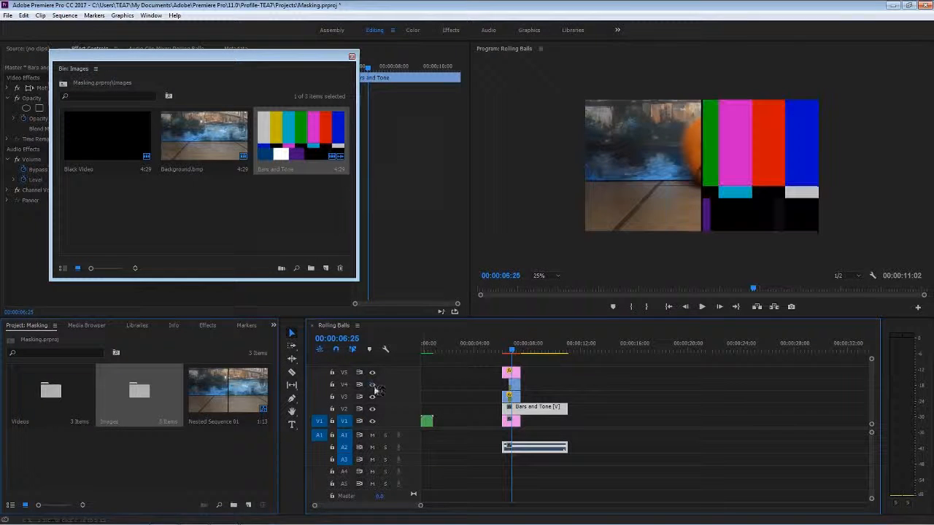
- Move the playhead to 00:00:06:08, unlink the Bars and Tone clip, delete its audio part, and close the Images bin
click(505, 347)
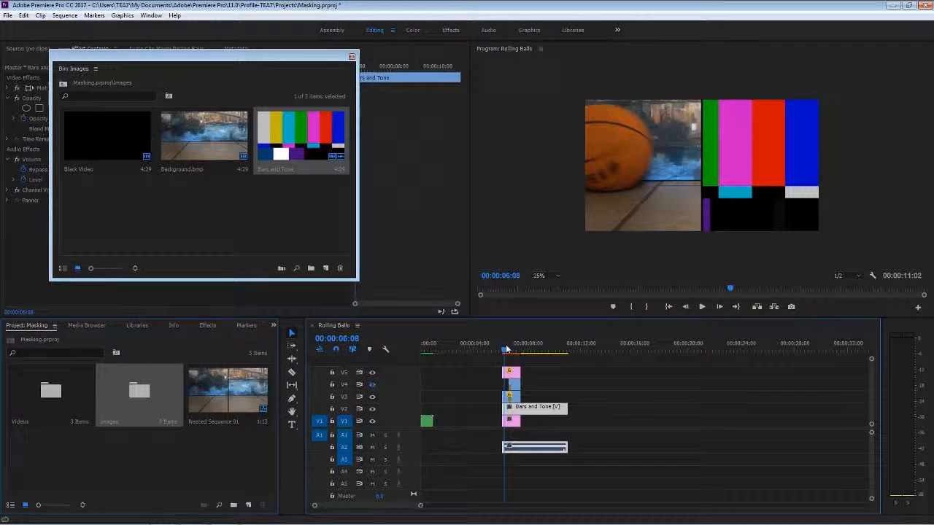
right_click(530, 442)
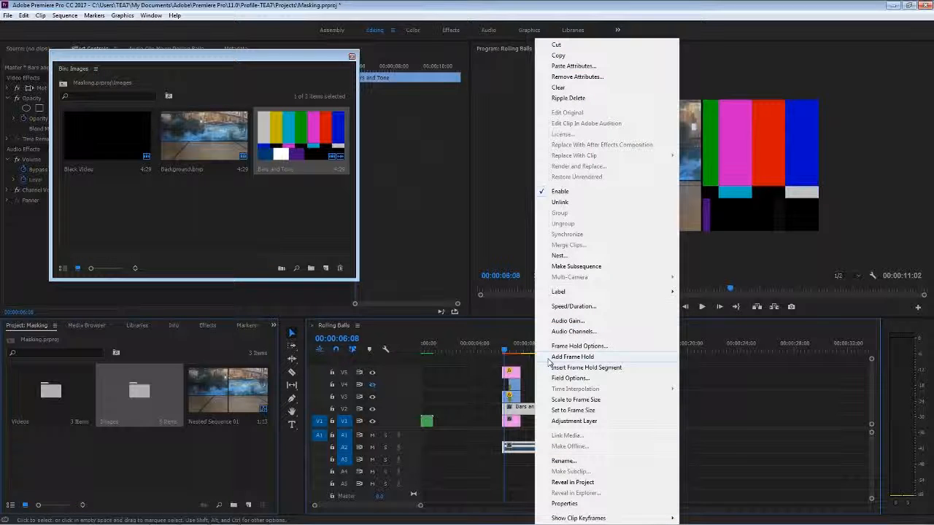
click(565, 203)
click(540, 448)
key(Delete)
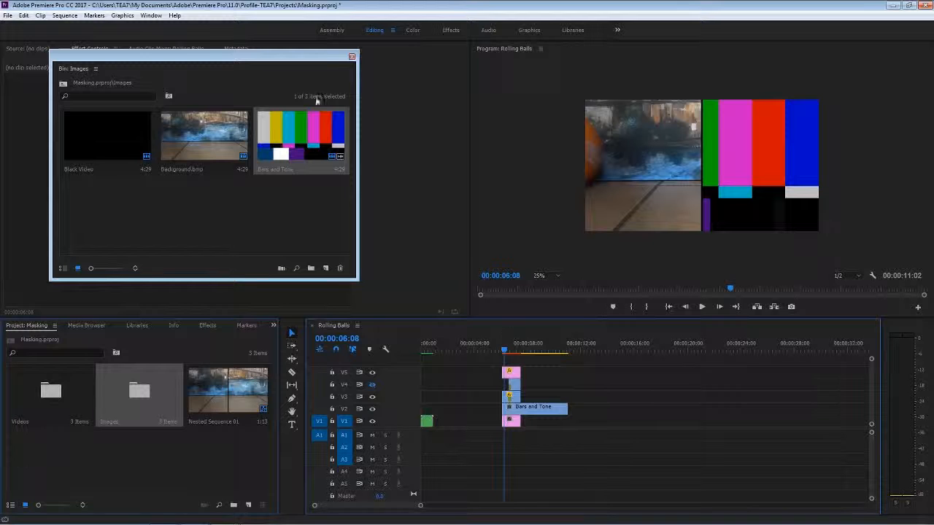
click(352, 56)
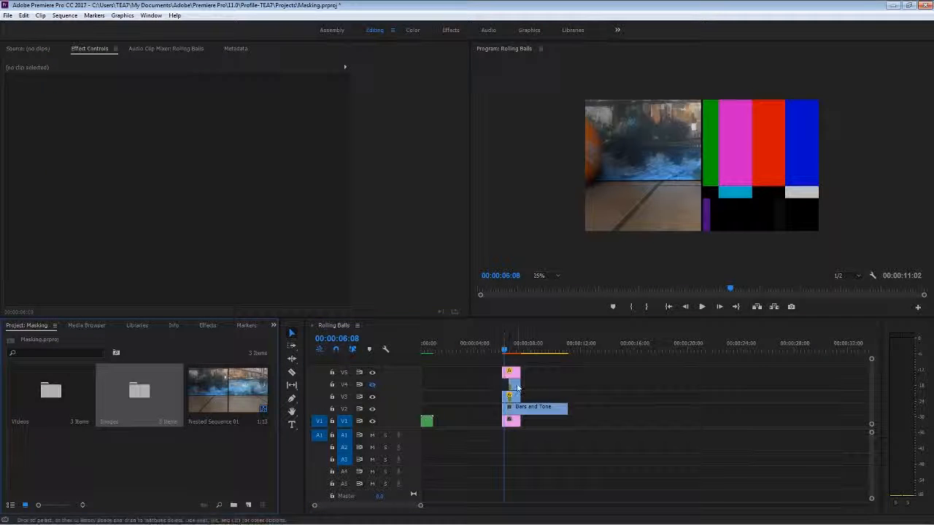
- Try a Mask Feather of 200.9 on the V3 ball clip's mask, and reset the feather
click(513, 397)
click(515, 385)
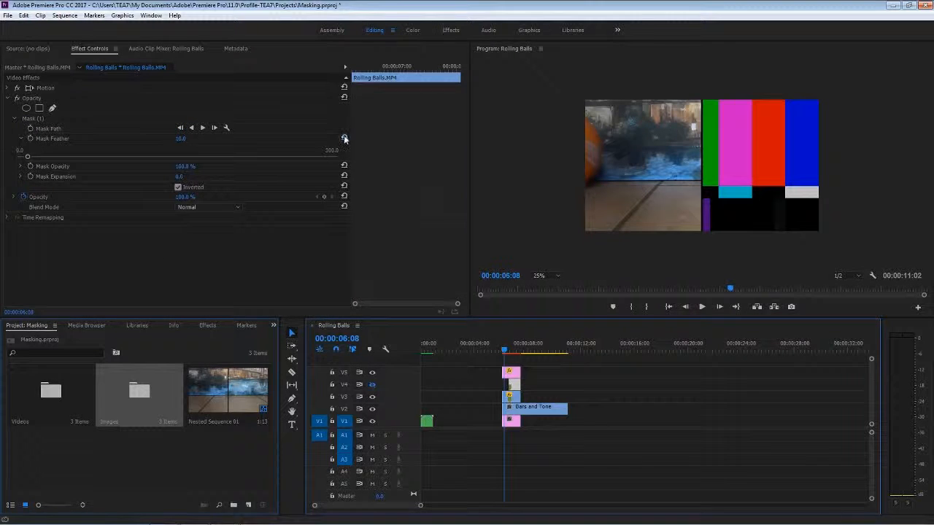
click(20, 137)
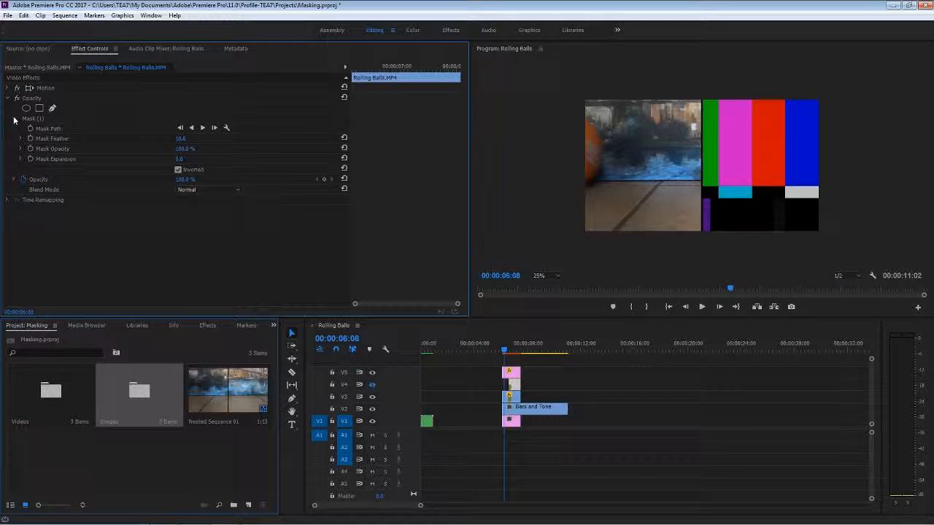
click(512, 397)
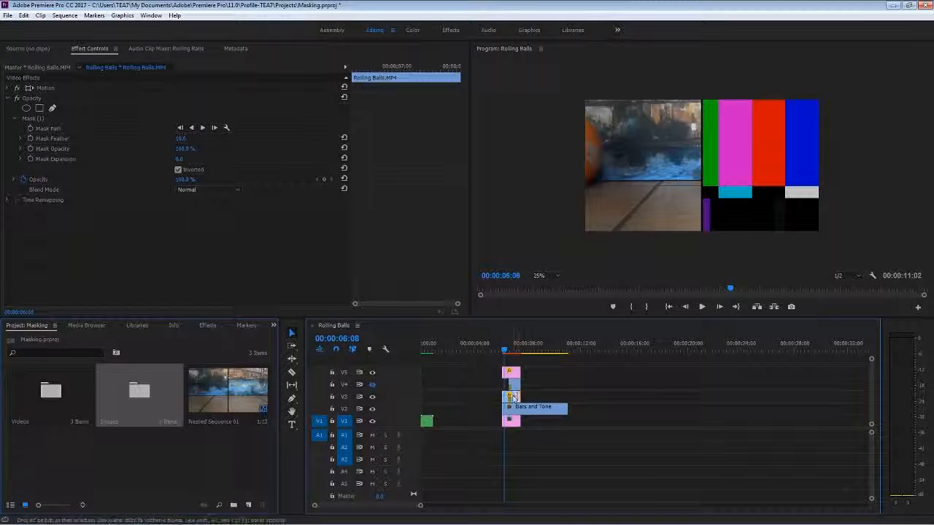
click(20, 138)
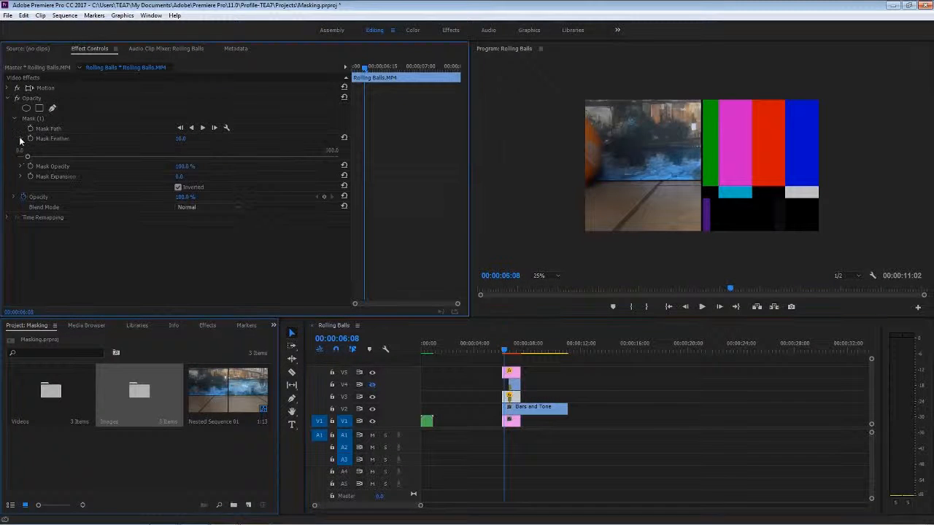
click(34, 157)
drag(90, 177, 166, 185)
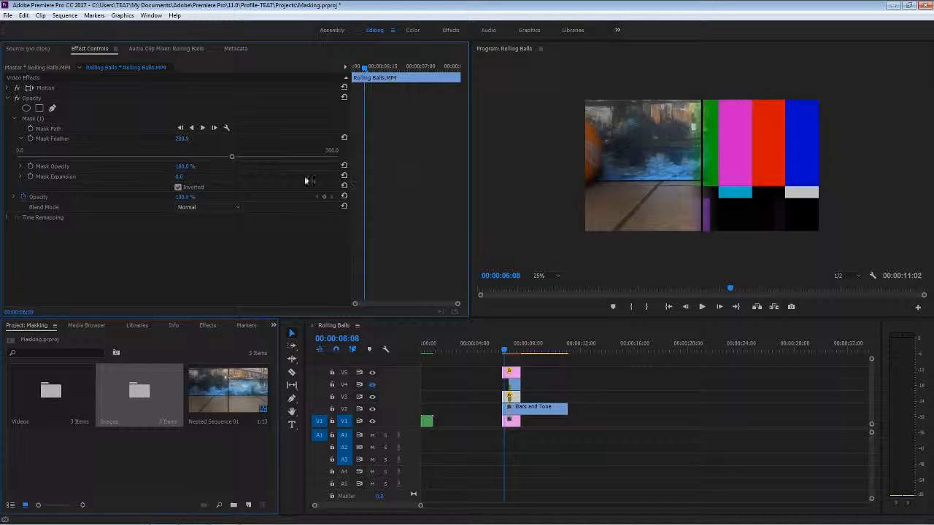
click(344, 138)
click(20, 137)
- Try a Mask Expansion of 300 on the V3 ball clip's mask, and reset the expansion
click(20, 159)
drag(179, 178, 355, 178)
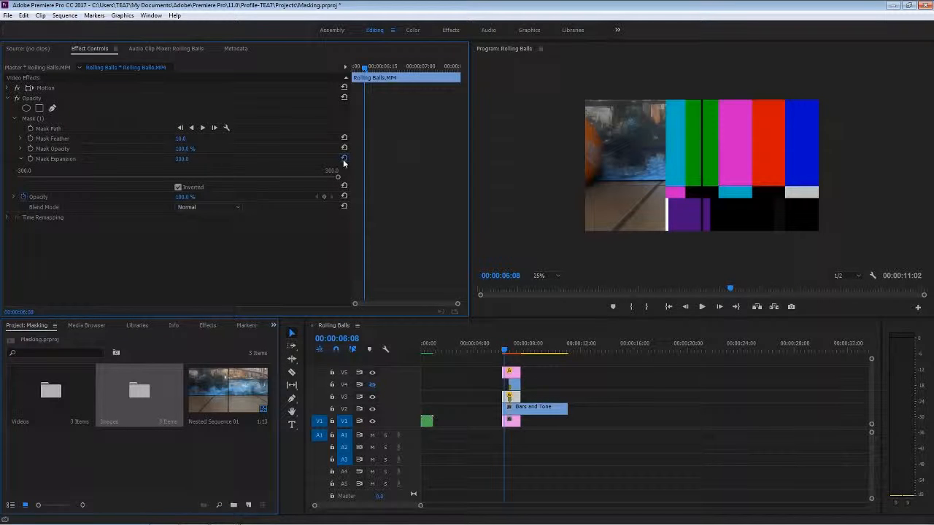
click(344, 158)
- Delete the whole duplicate clip stack, including Bars and Tone, and keep only the nested clip at the sequence start
drag(532, 453, 511, 367)
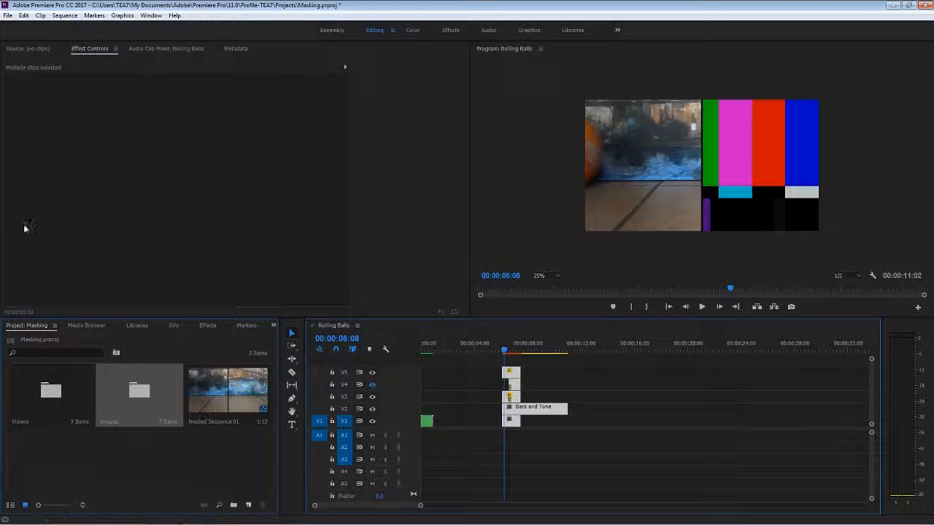
click(539, 452)
click(520, 418)
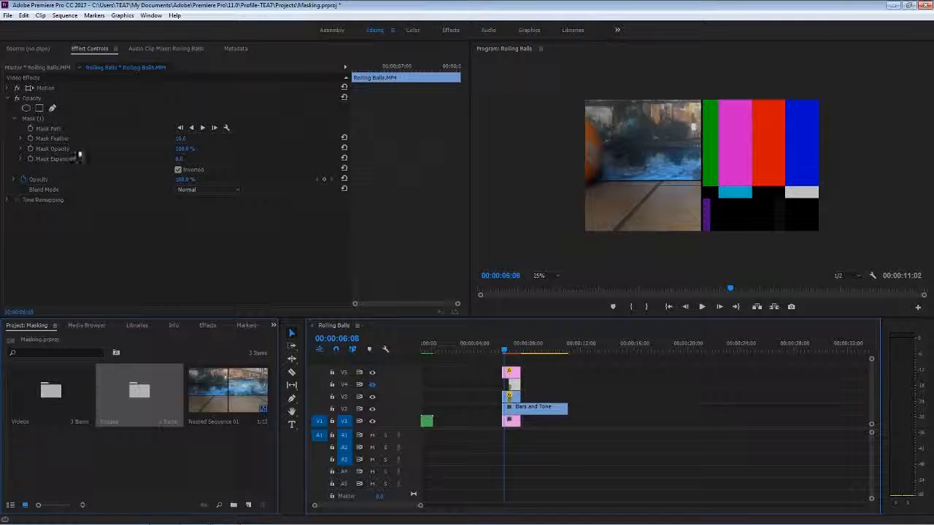
drag(566, 446, 500, 366)
key(Delete)
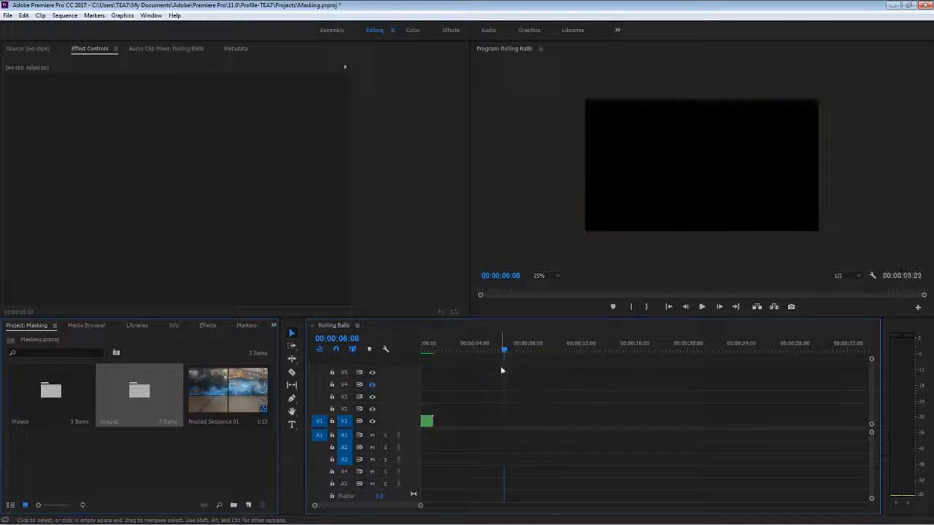
- Return the playhead to the start of the sequence, clear the bin selection, and save the project
click(425, 349)
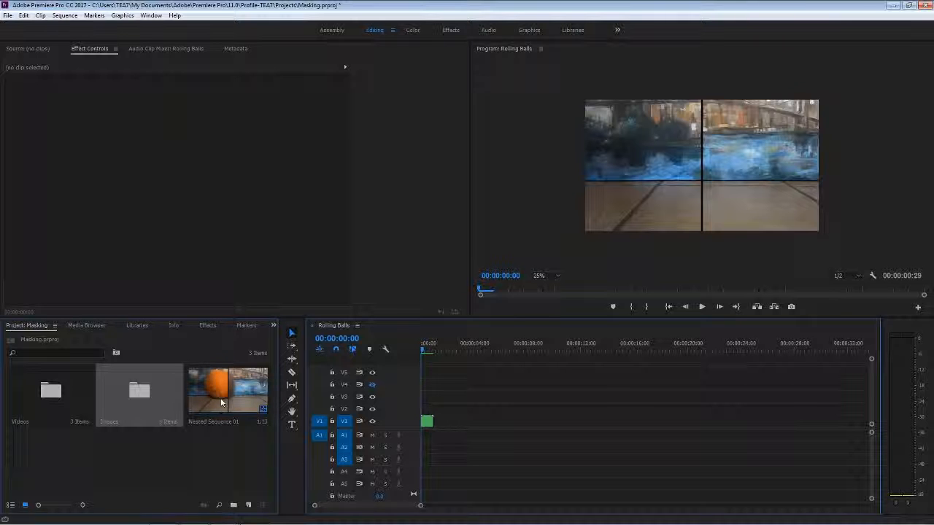
click(209, 472)
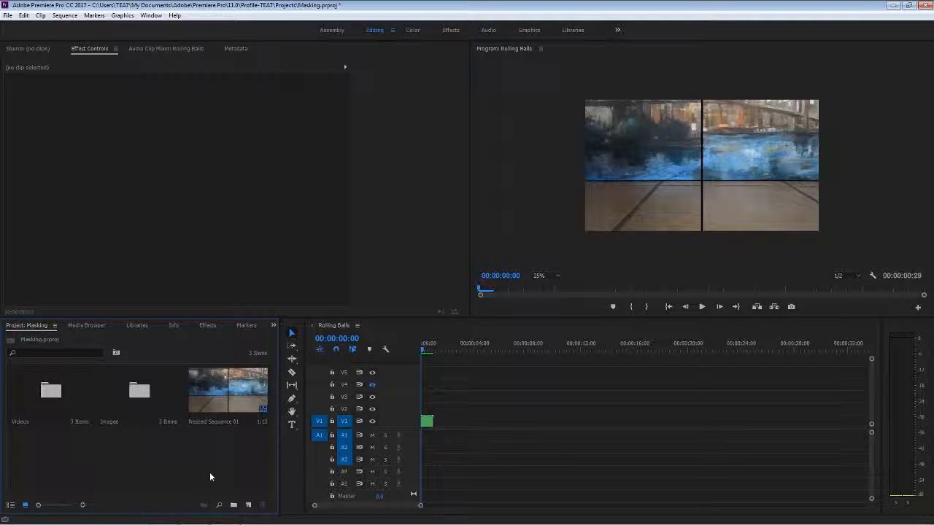
key(ctrl+s)
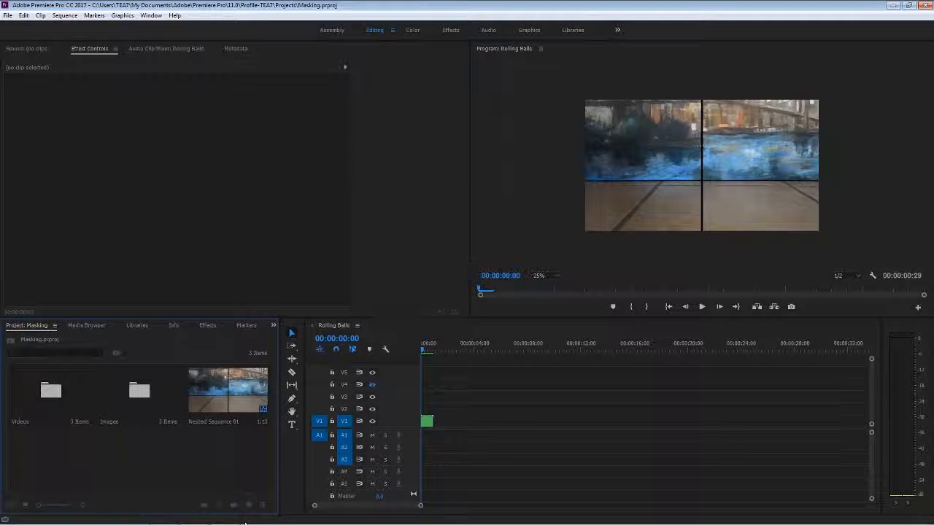